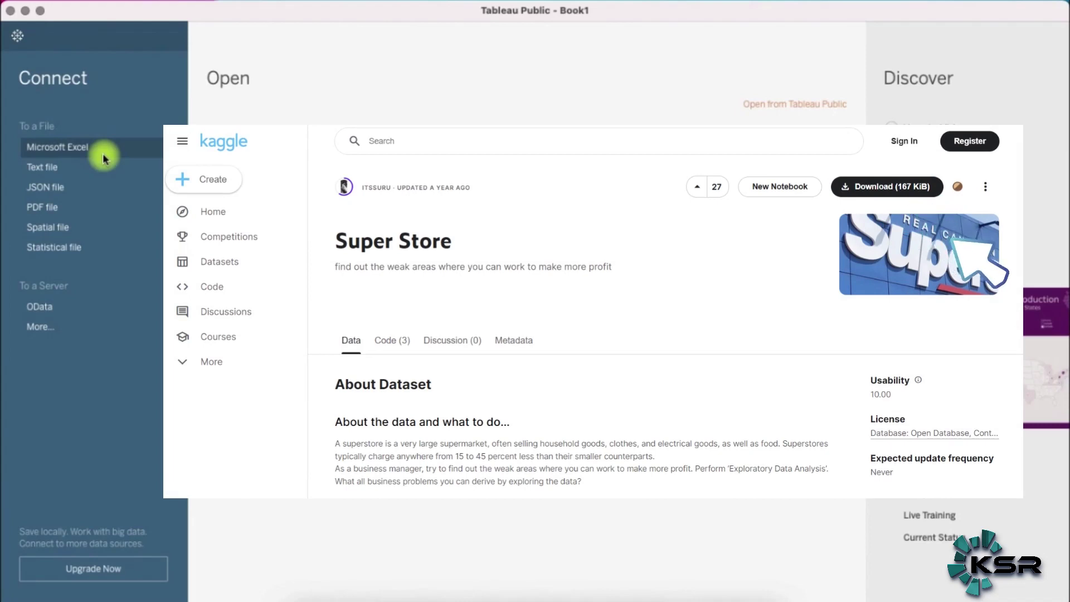
# Connect to the KPIs_Global Superstore Excel workbook as the data source and open the Sheet 1 worksheet.
pyautogui.click(103, 152)
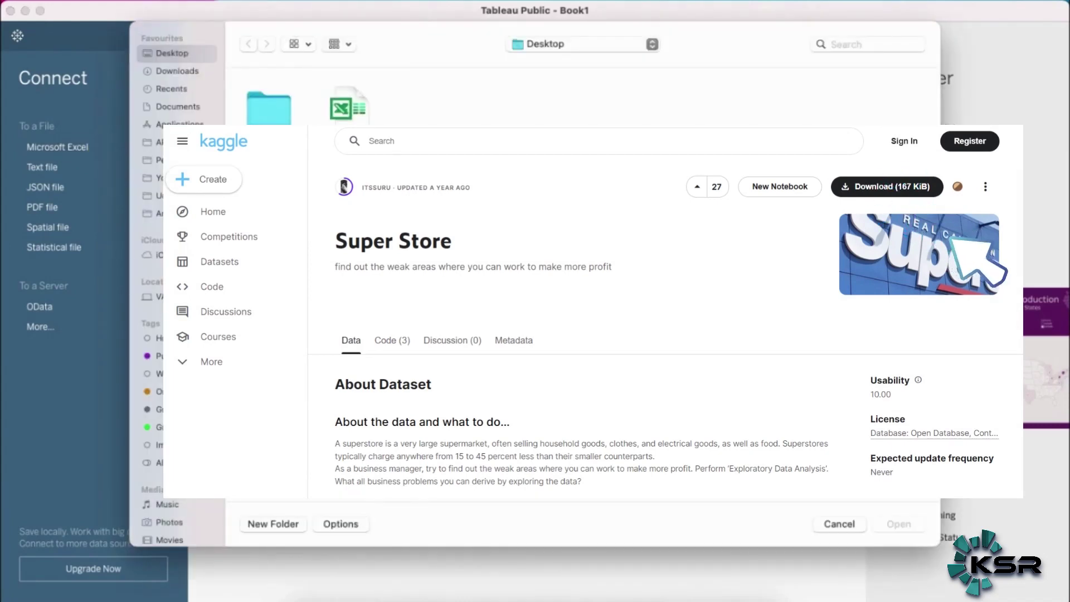
pyautogui.doubleClick(368, 119)
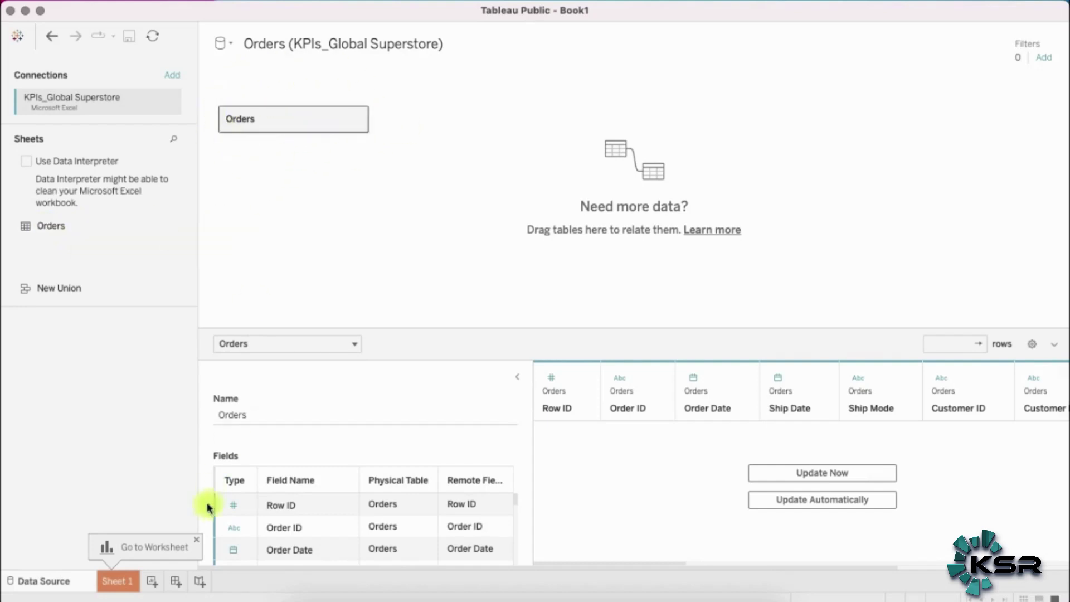
pyautogui.click(120, 582)
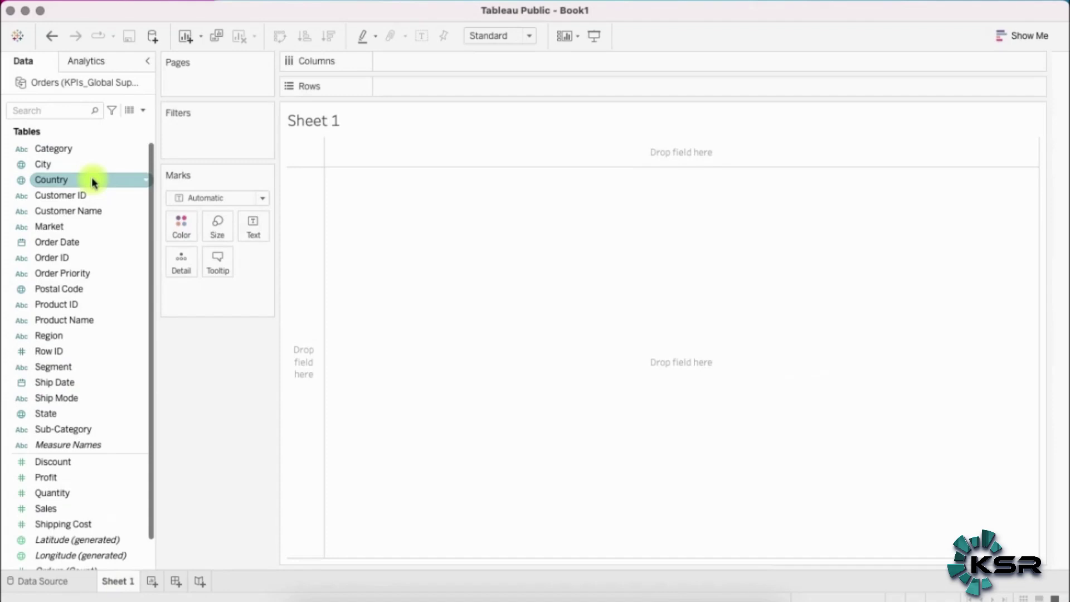
pyautogui.scroll(-2, 114, 294)
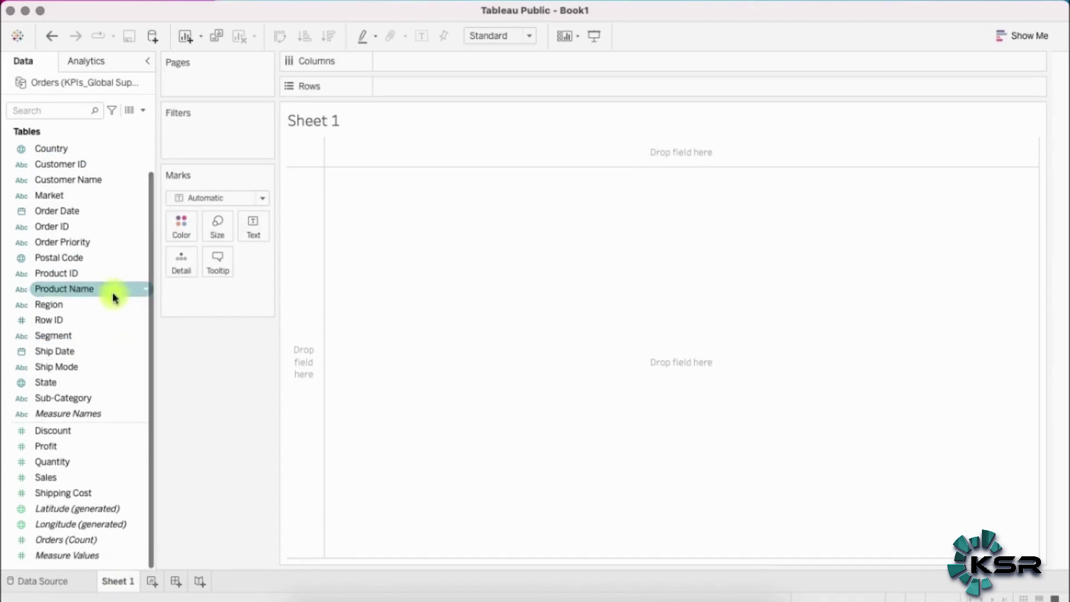
pyautogui.scroll(2, 114, 297)
pyautogui.scroll(-2, 114, 297)
pyautogui.scroll(2, 114, 297)
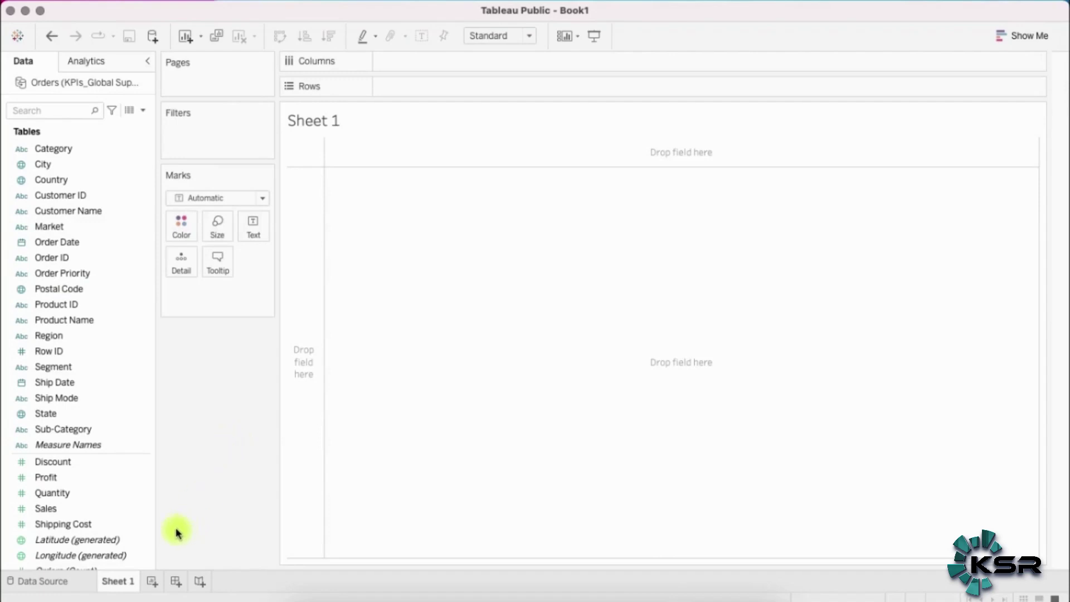
pyautogui.click(174, 582)
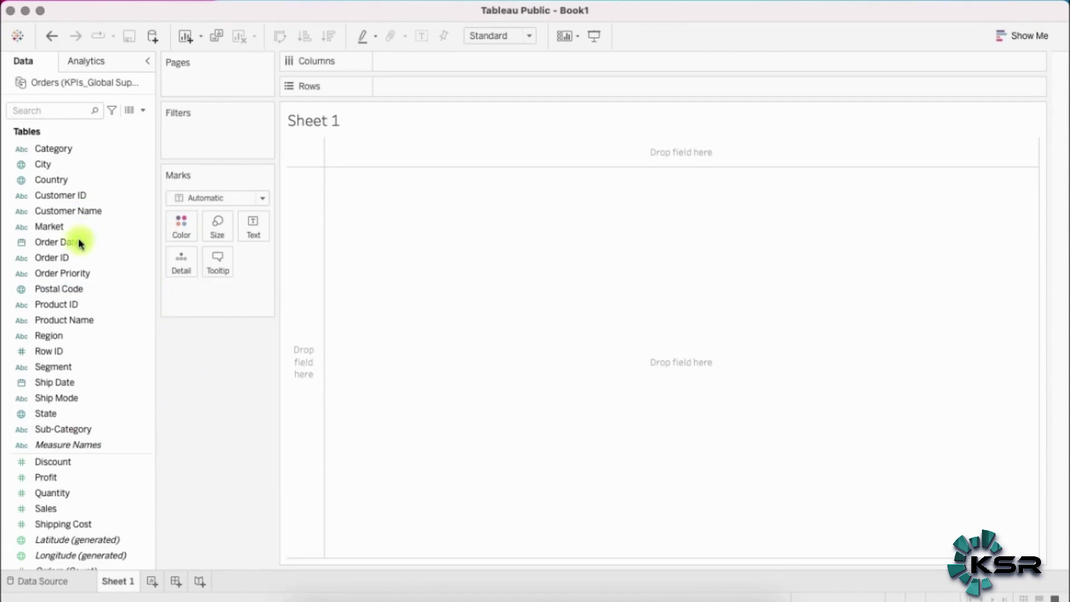
# Build a bar chart of total sales by year, with Order Date as columns and Sales as rows.
pyautogui.moveTo(78, 242); pyautogui.dragTo(388, 64)
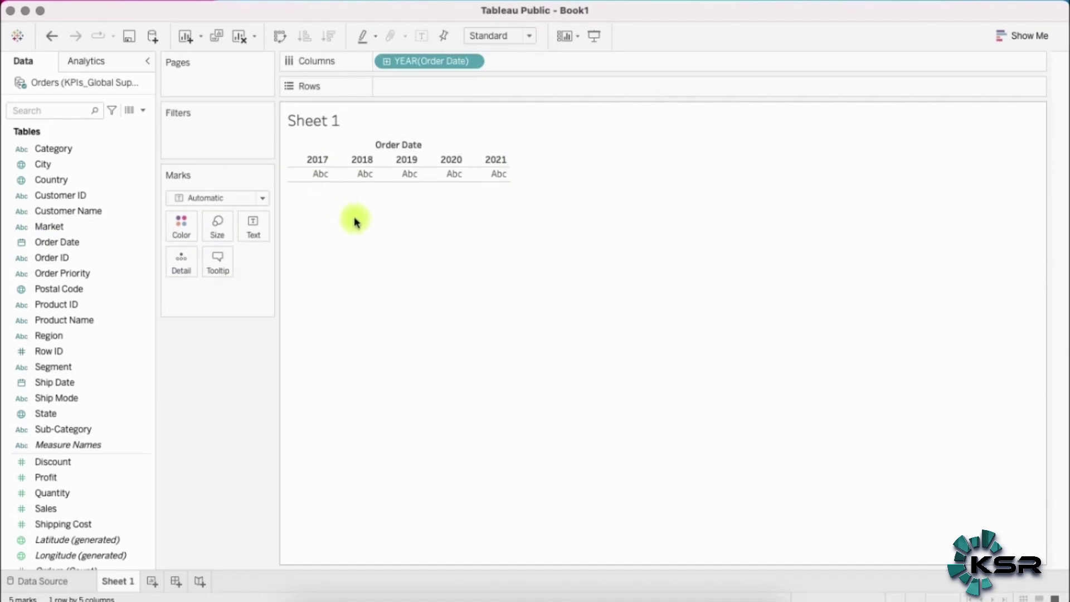
pyautogui.moveTo(52, 508); pyautogui.dragTo(401, 87)
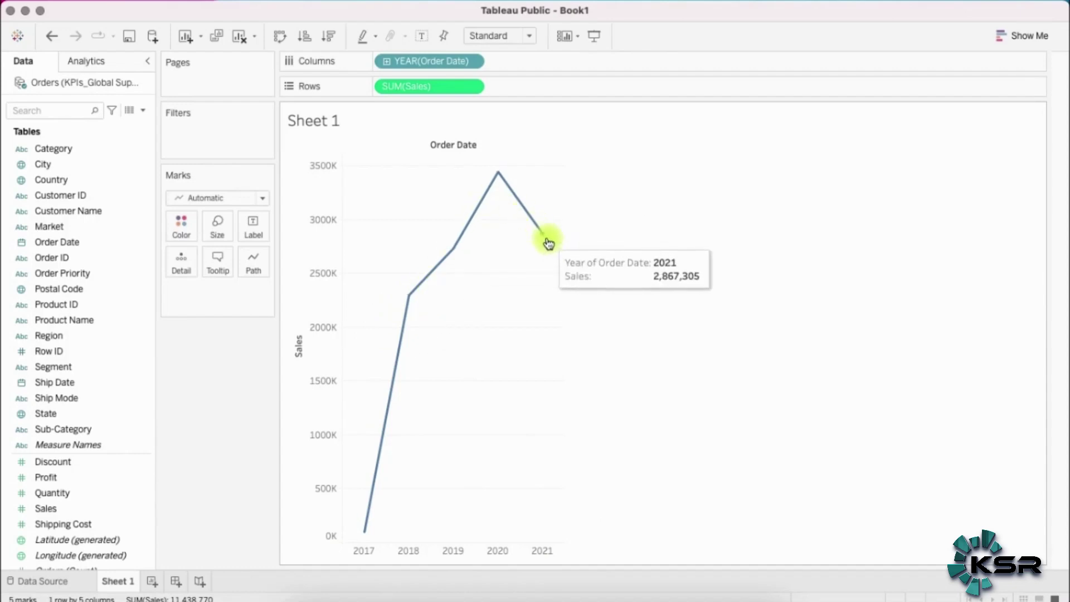
pyautogui.click(263, 199)
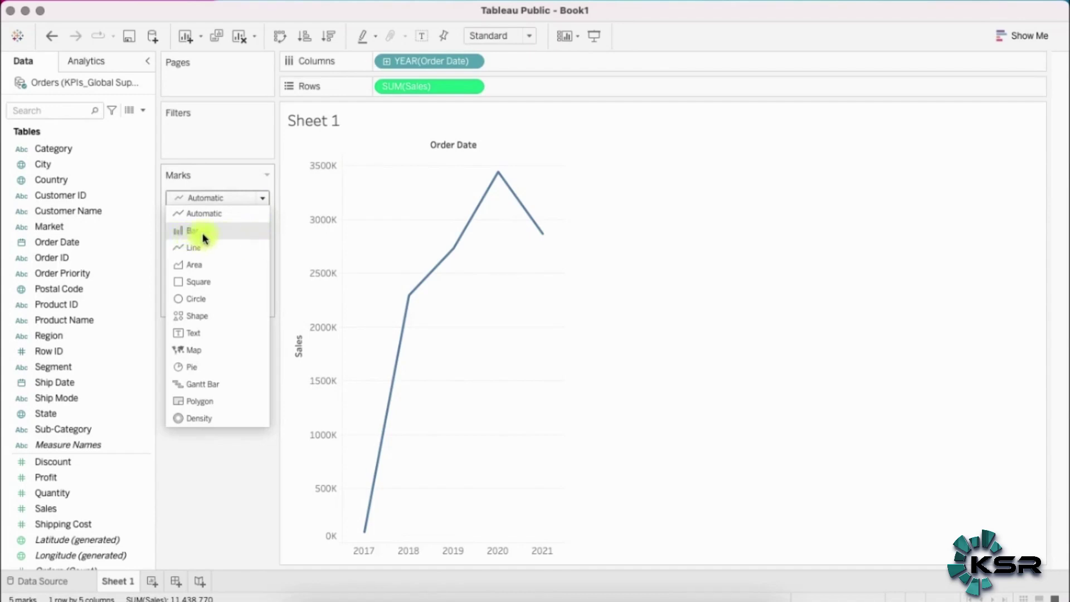
pyautogui.moveTo(556, 323)
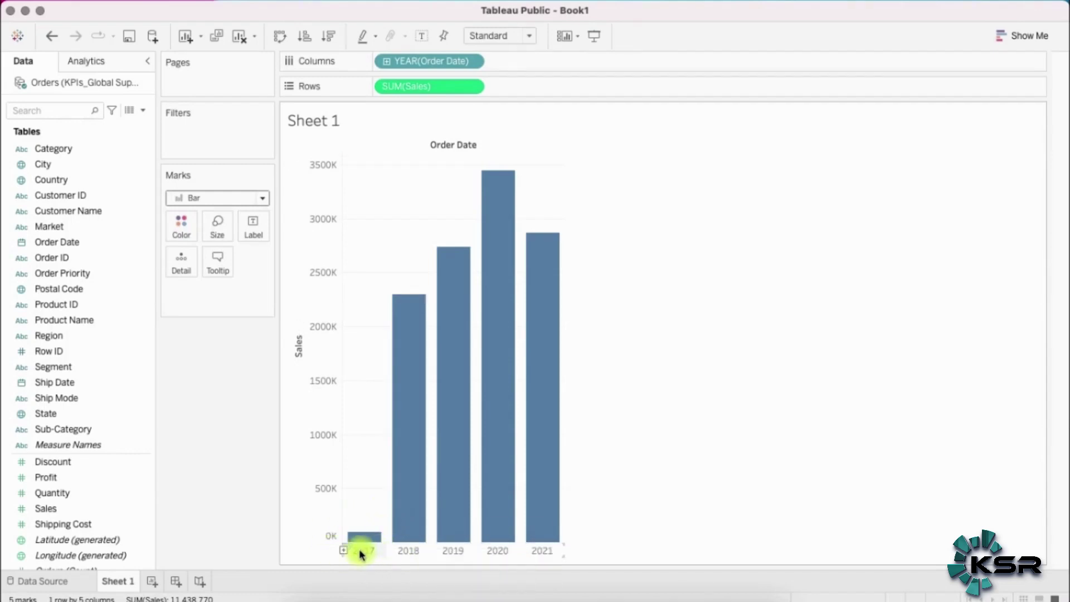
# Filter the chart by years of Order Date, keeping 2018 to 2021 and excluding 2017.
pyautogui.click(78, 244)
pyautogui.moveTo(78, 248); pyautogui.dragTo(210, 139)
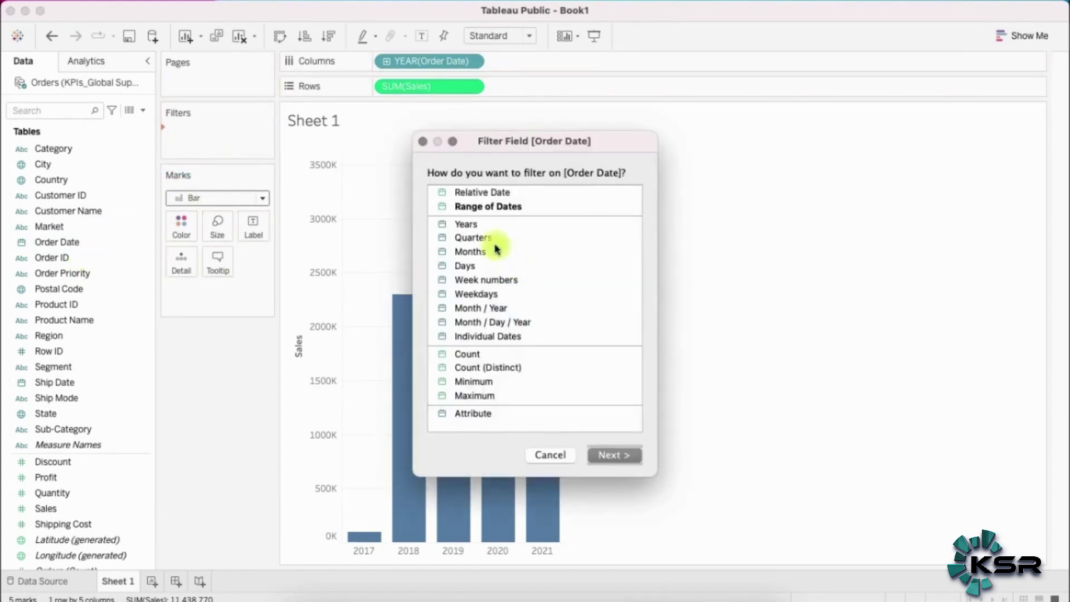
pyautogui.click(470, 232)
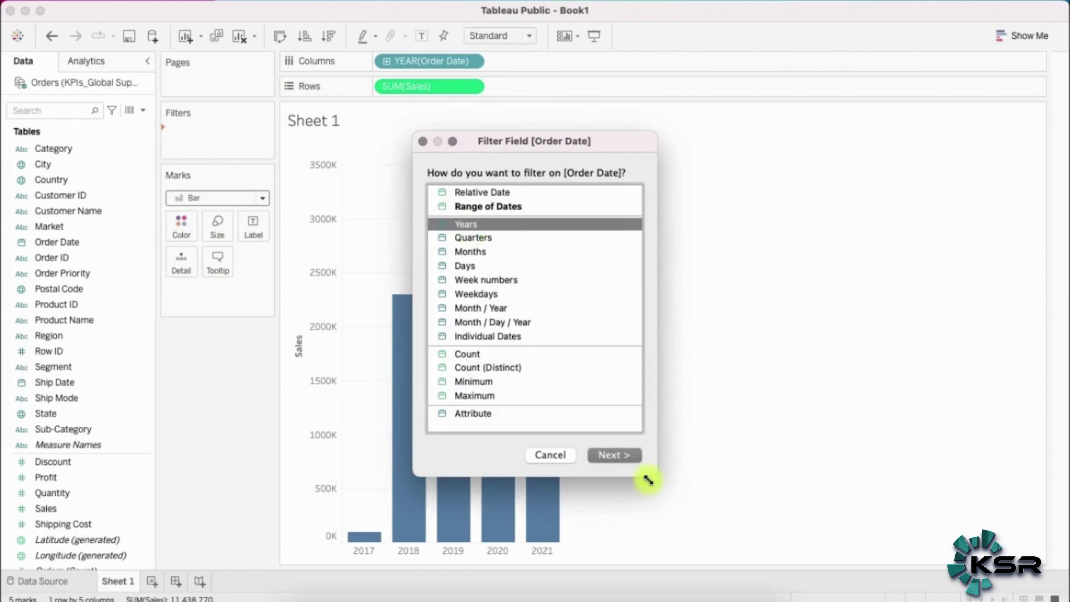
pyautogui.click(624, 460)
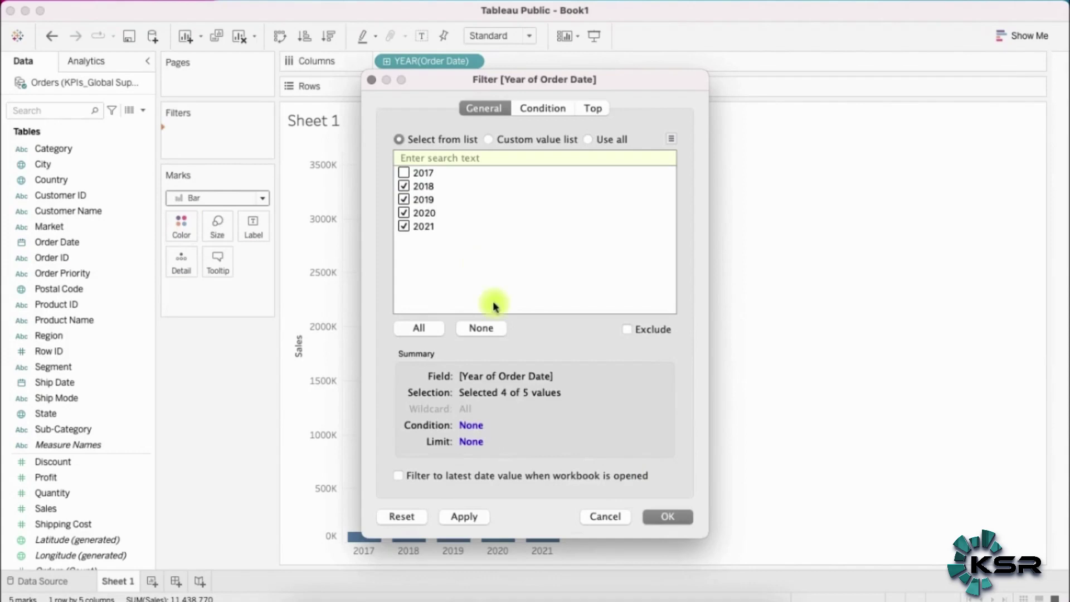
pyautogui.click(671, 518)
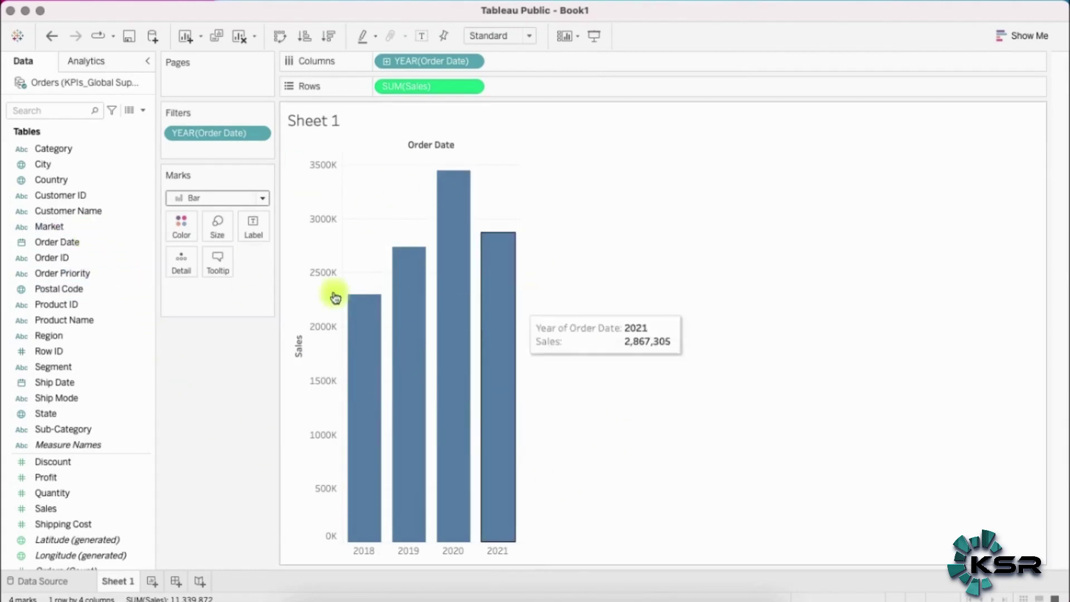
# Color the bars by Market and show mark labels on the segments.
pyautogui.moveTo(58, 227); pyautogui.dragTo(190, 228)
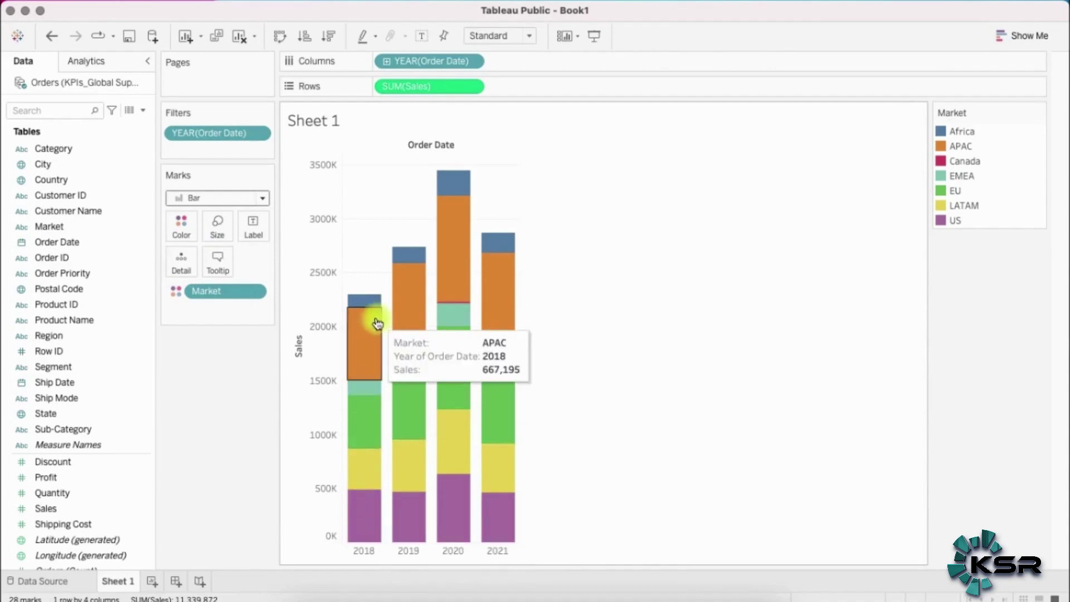
pyautogui.click(261, 234)
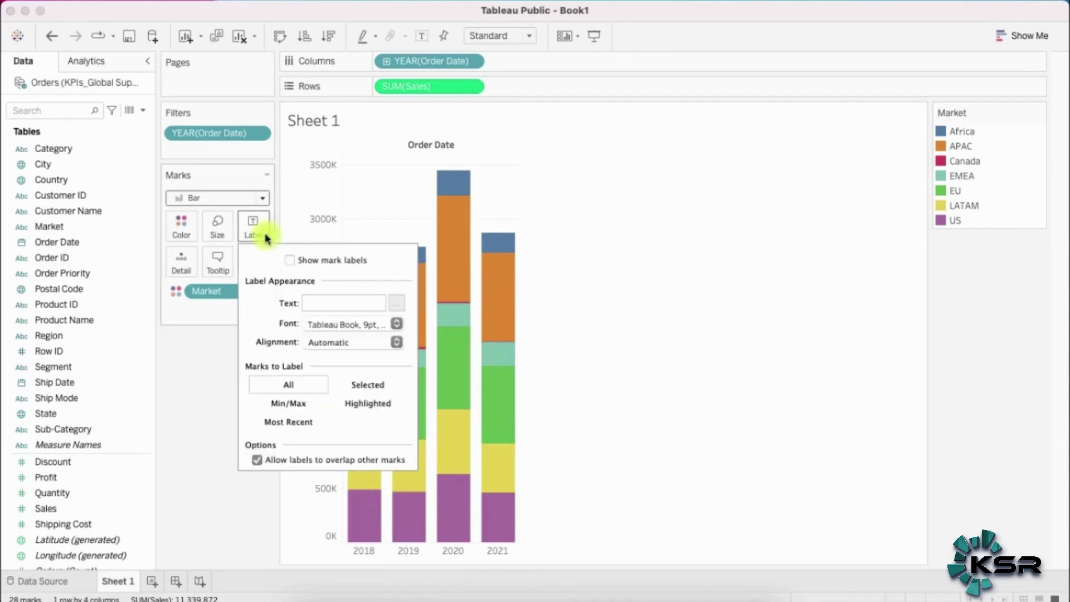
pyautogui.click(289, 263)
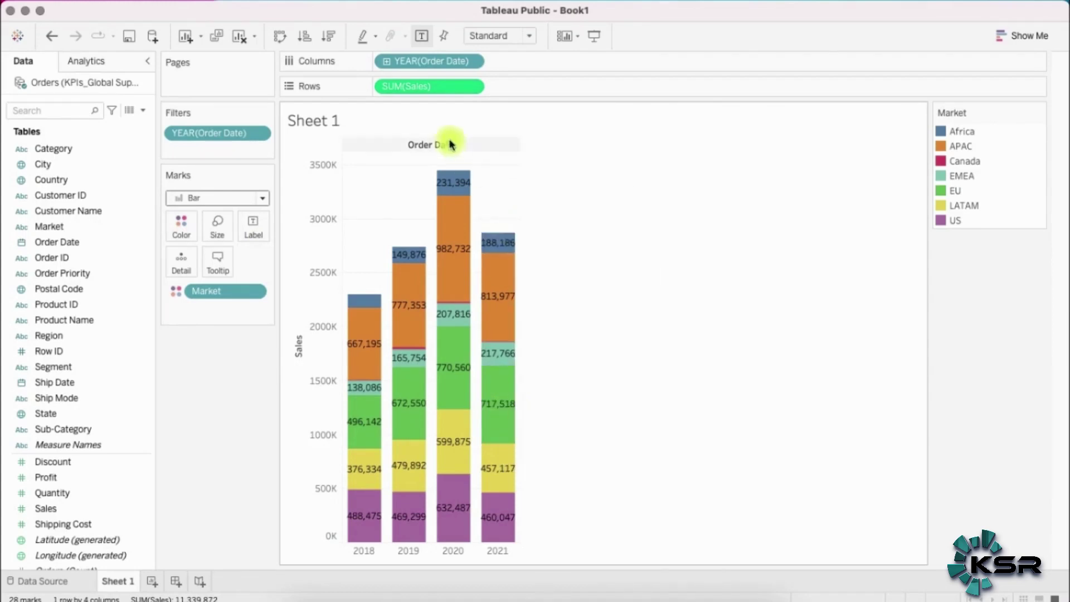
# Format SUM(Sales) so the default font of its pane labels is Arial Narrow.
pyautogui.click(471, 87)
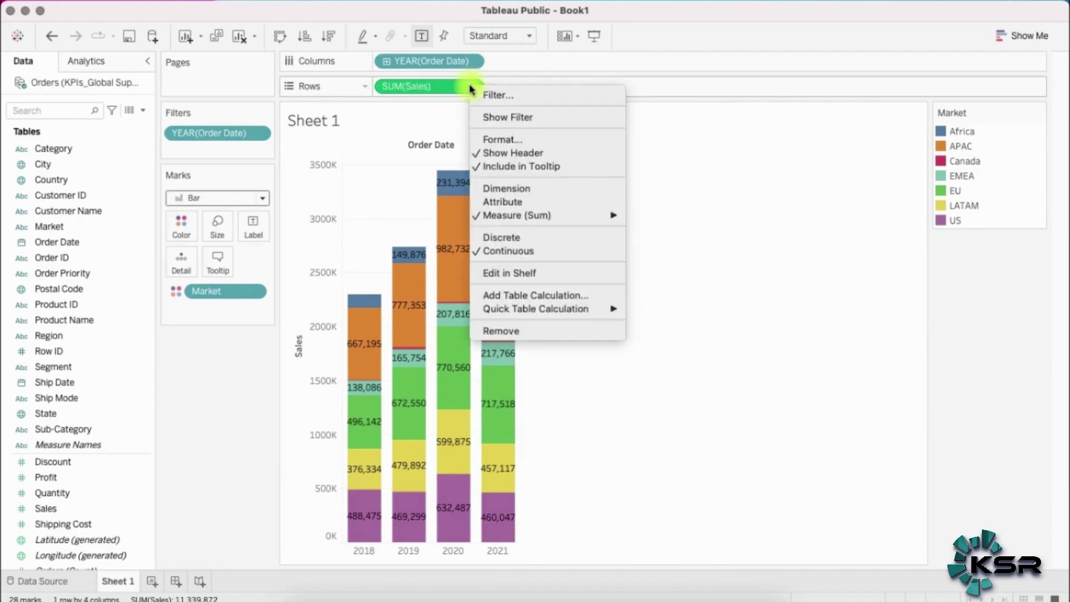
pyautogui.click(545, 138)
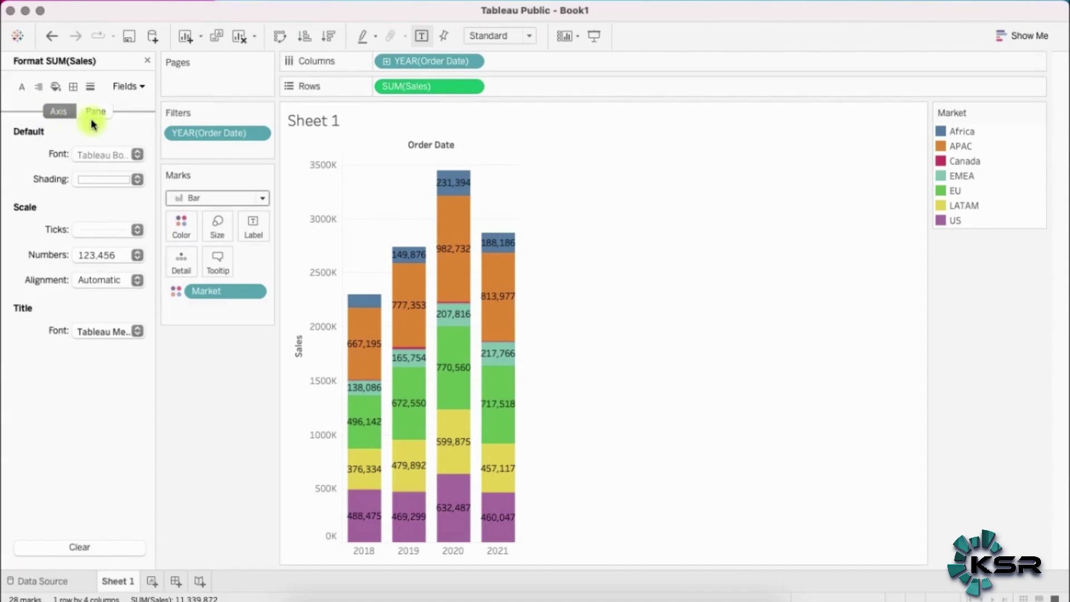
pyautogui.click(311, 192)
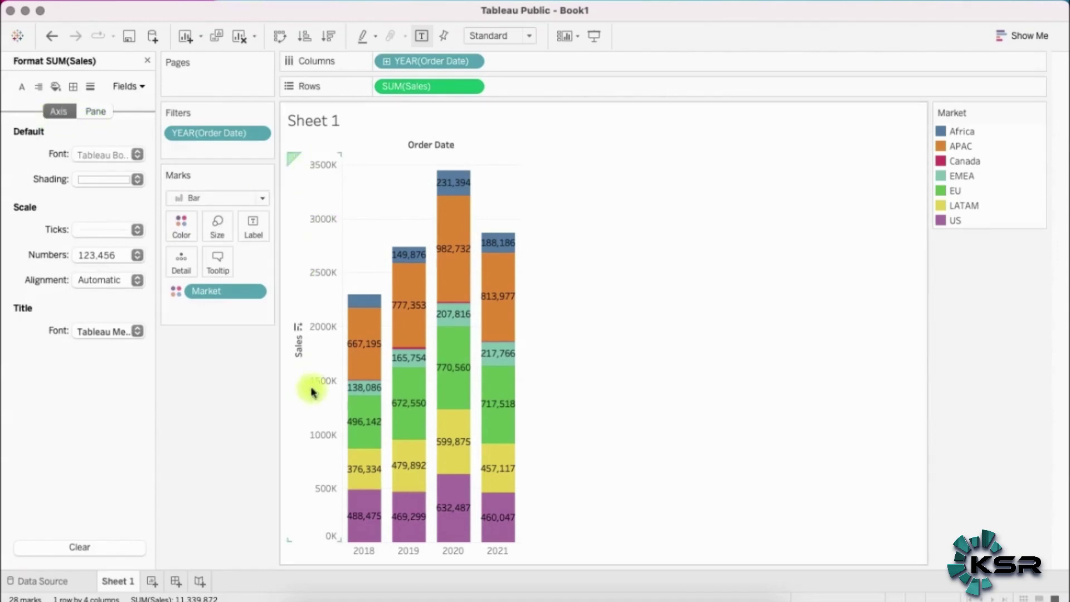
pyautogui.click(104, 114)
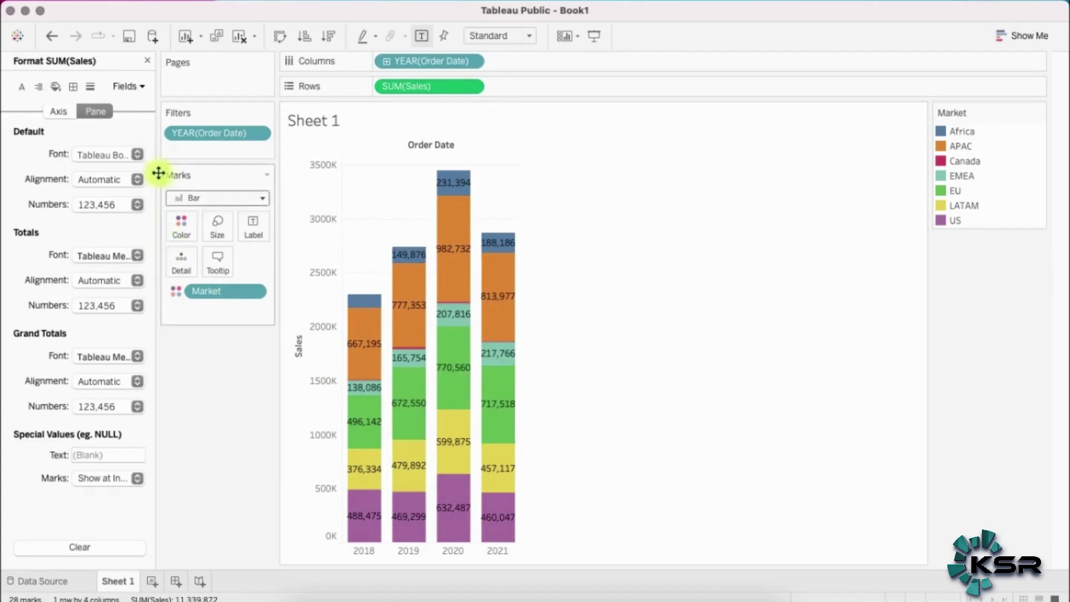
pyautogui.click(135, 155)
pyautogui.click(169, 176)
pyautogui.scroll(20, 191, 339)
pyautogui.scroll(10, 189, 338)
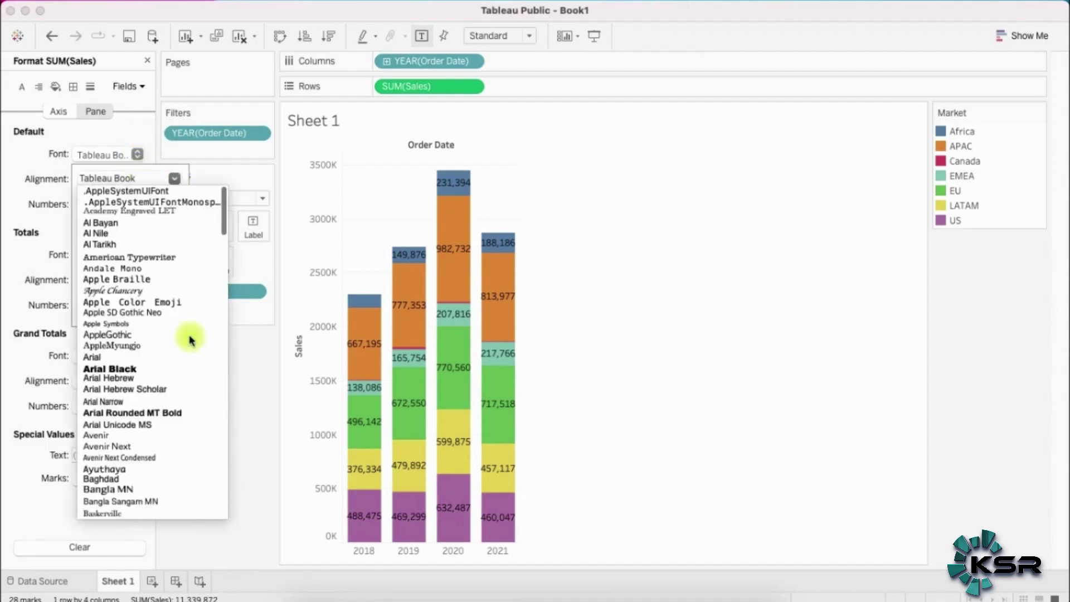
pyautogui.click(119, 401)
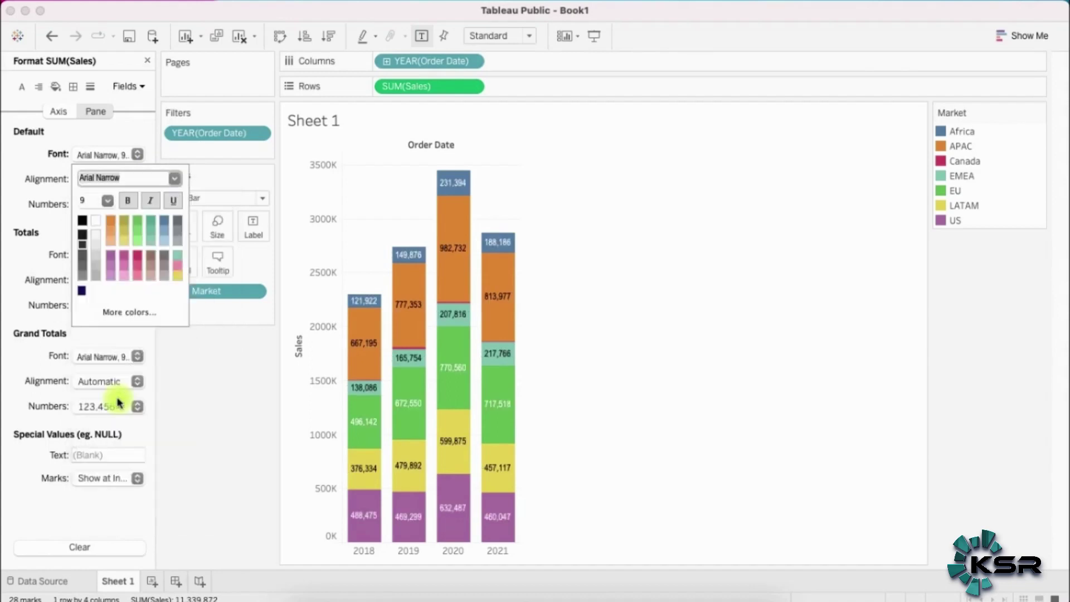
# Make the sales labels bold and set their font size to 8.
pyautogui.click(107, 200)
pyautogui.click(102, 216)
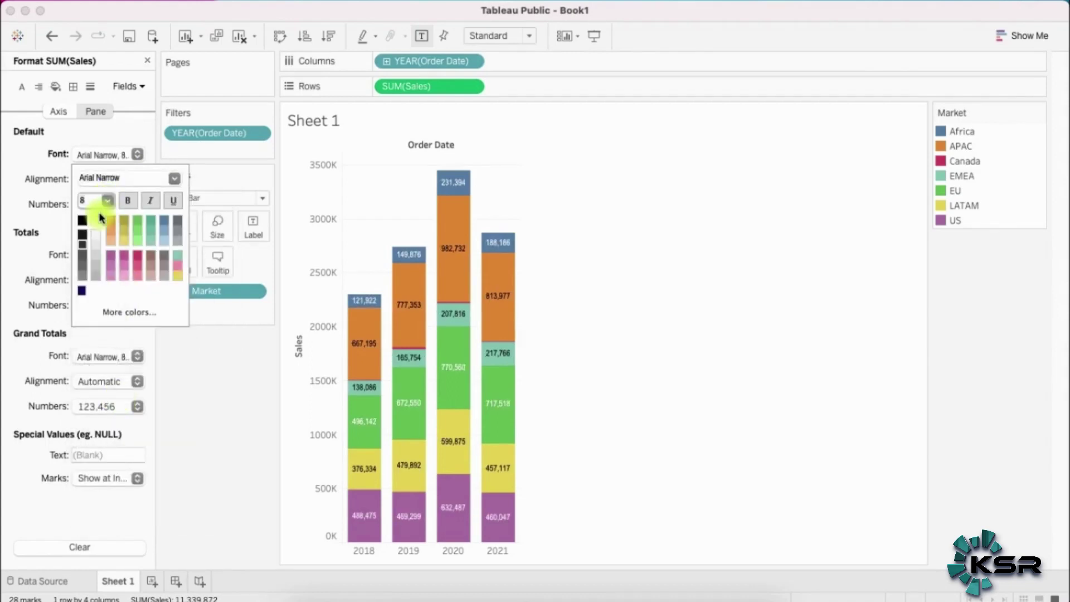
pyautogui.click(131, 200)
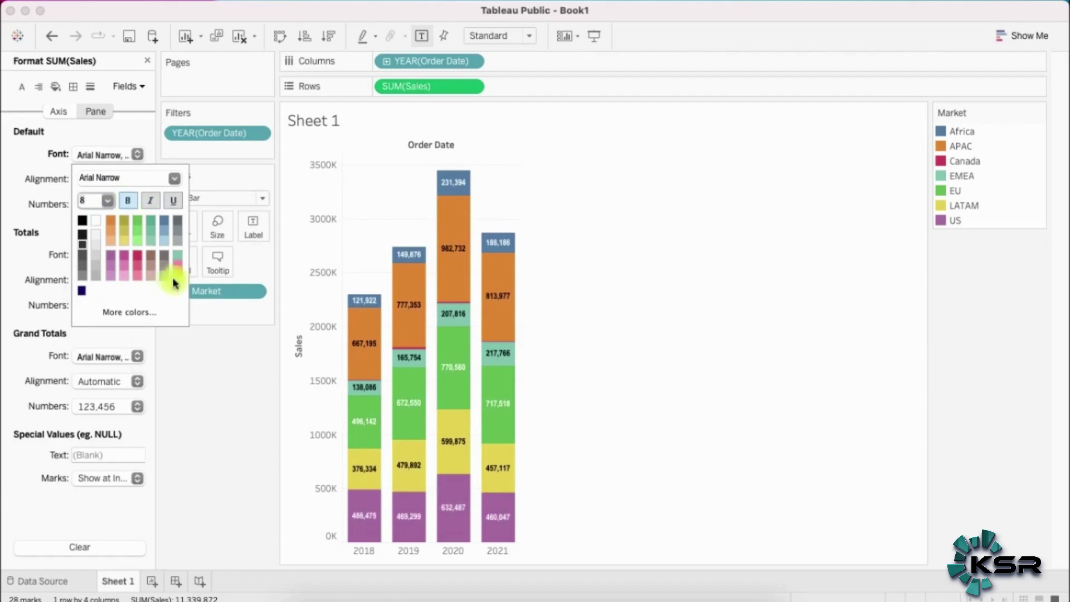
pyautogui.click(17, 196)
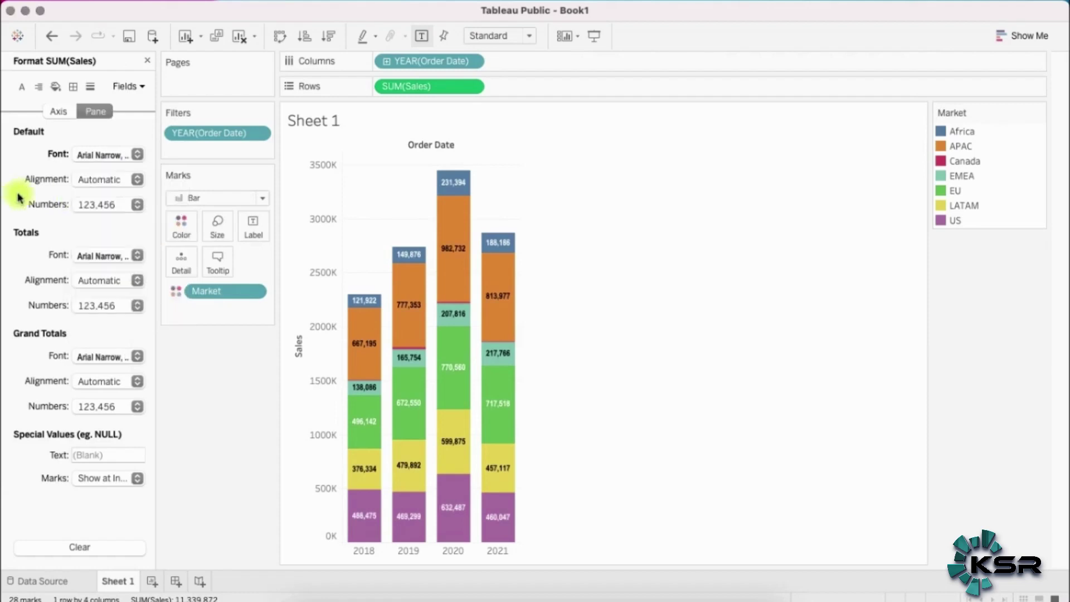
# Format the sales label numbers as Currency (Custom) with 0 decimal places and Thousands (K) display units.
pyautogui.click(139, 206)
pyautogui.click(181, 289)
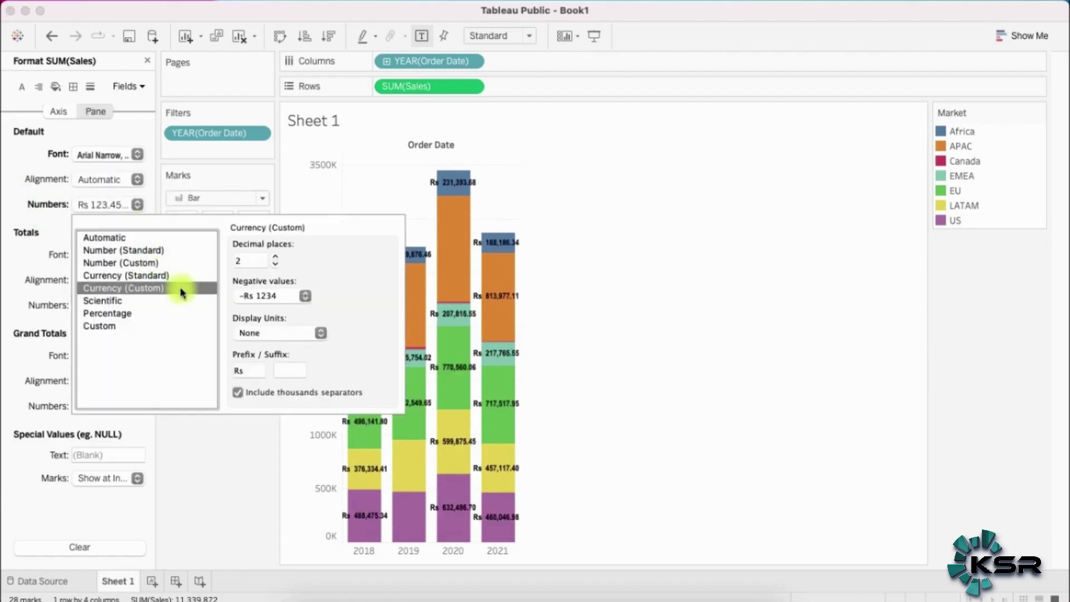
pyautogui.click(276, 266)
pyautogui.click(276, 266)
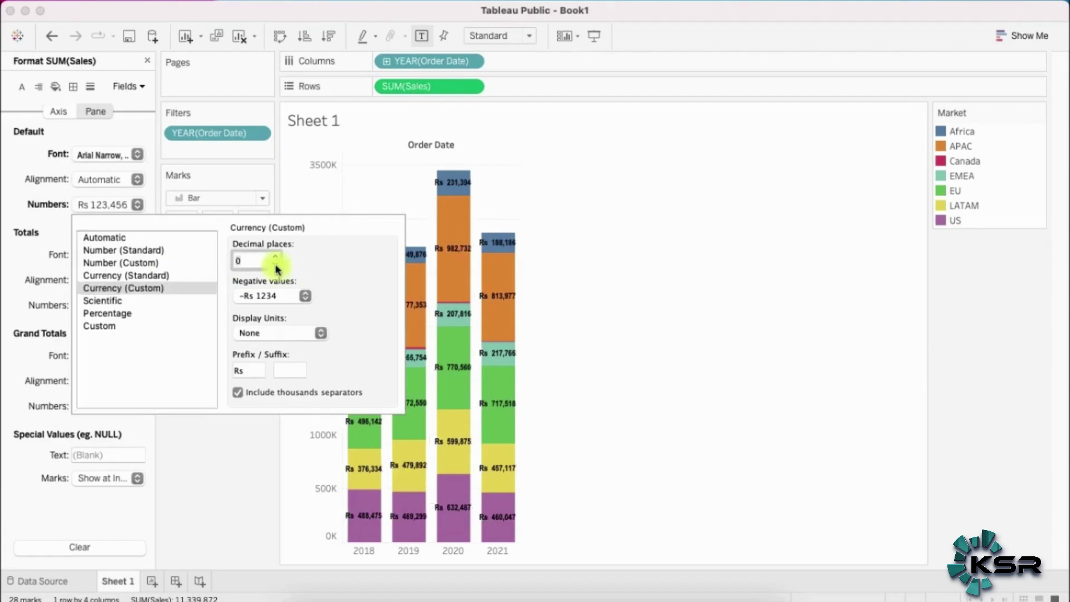
pyautogui.click(294, 334)
pyautogui.click(294, 345)
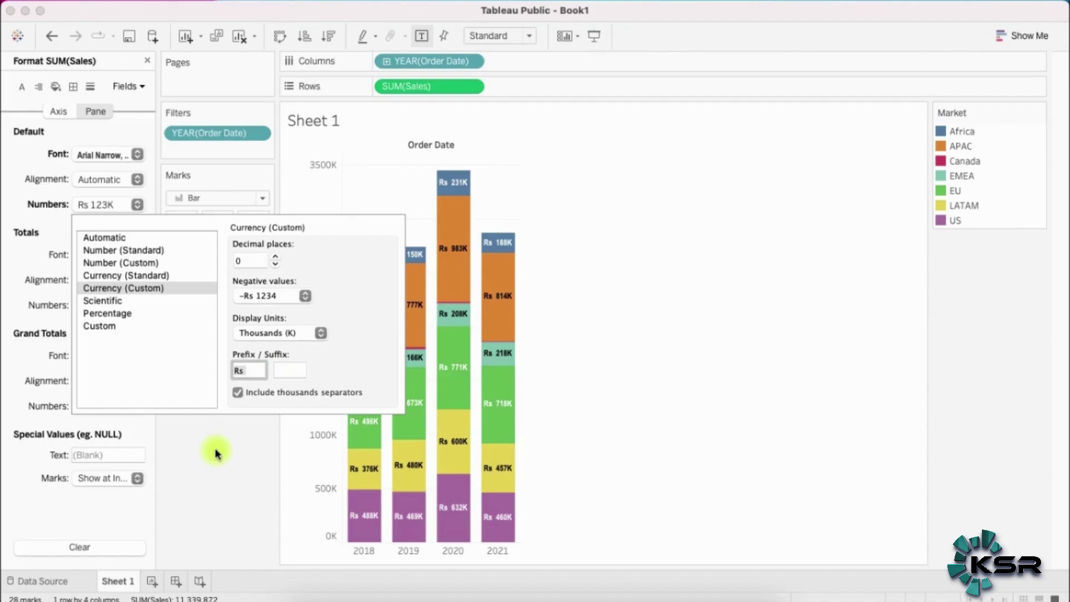
# Replace the currency prefix of the sales labels with $ and close the SUM(Sales) formatting.
pyautogui.press('BackSpace')
pyautogui.press('BackSpace')
pyautogui.write('$')
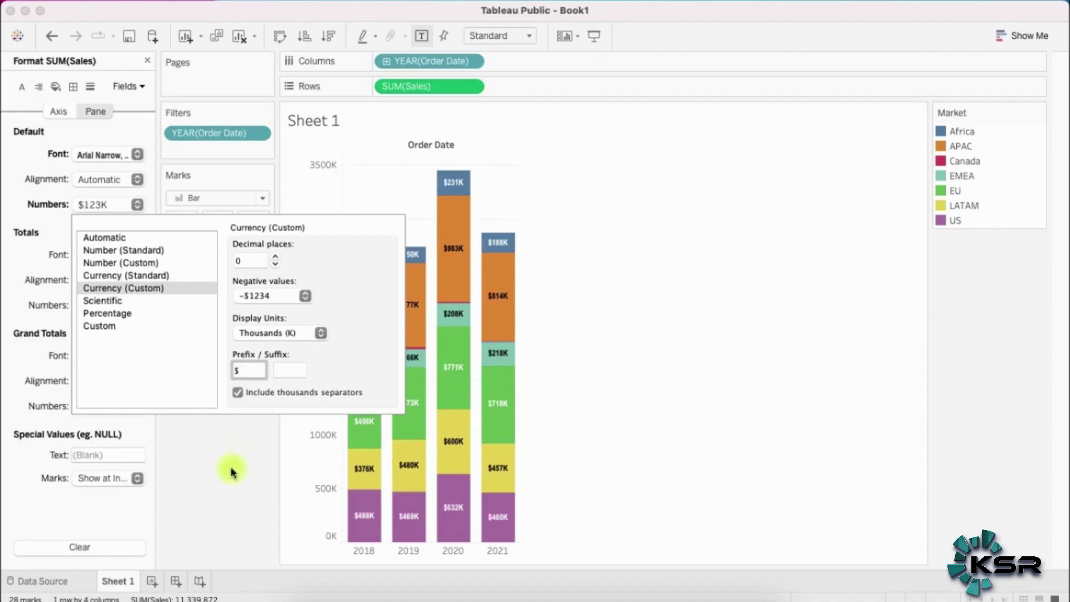
pyautogui.click(230, 469)
pyautogui.moveTo(465, 200)
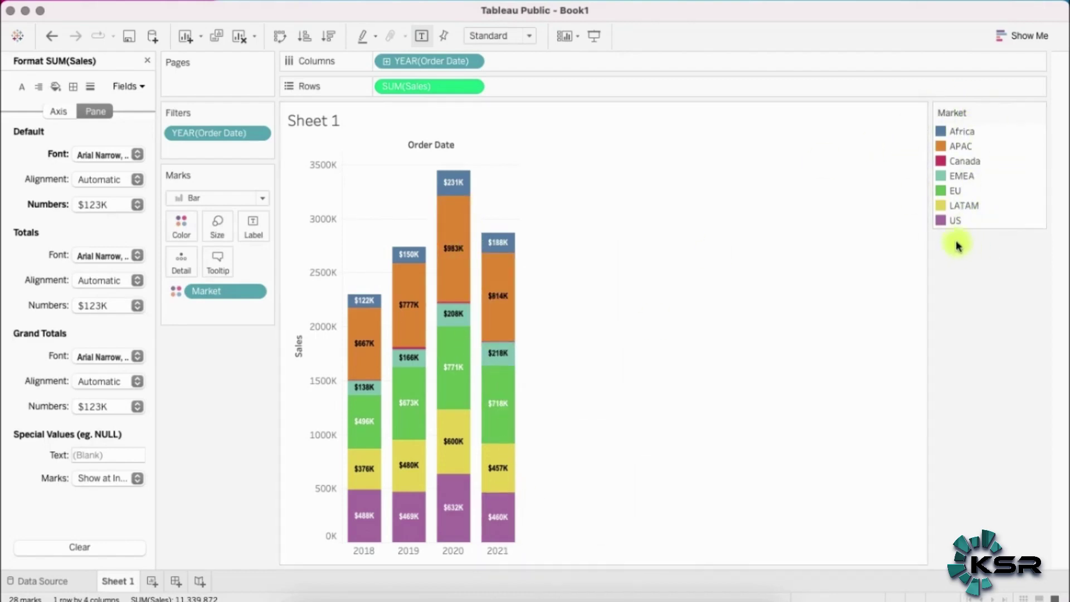
pyautogui.click(147, 60)
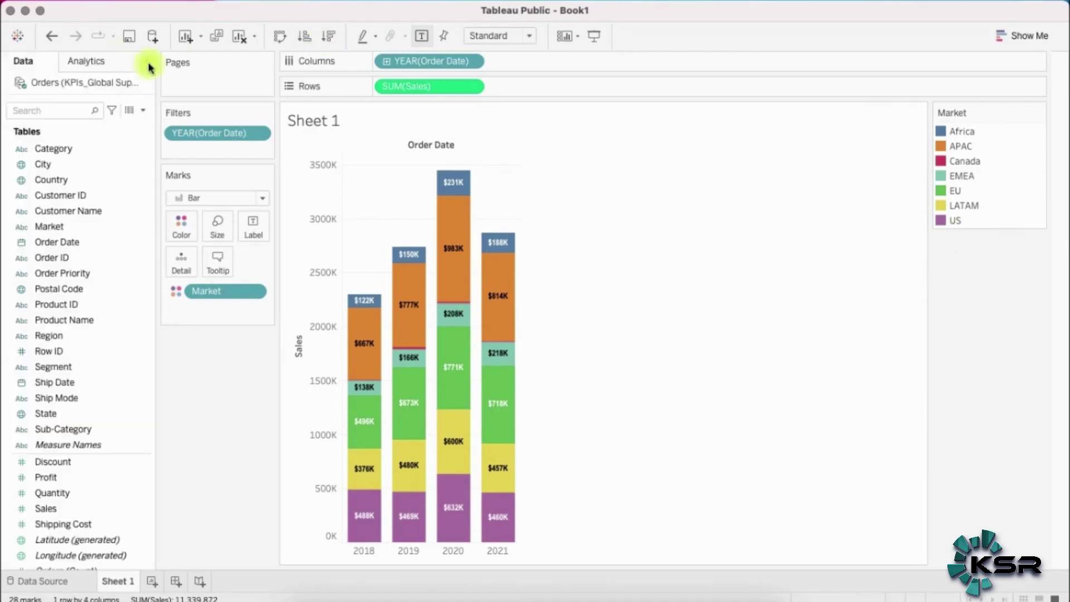
# Rename Sheet 1 as "Sales - by Market".
pyautogui.rightClick(120, 583)
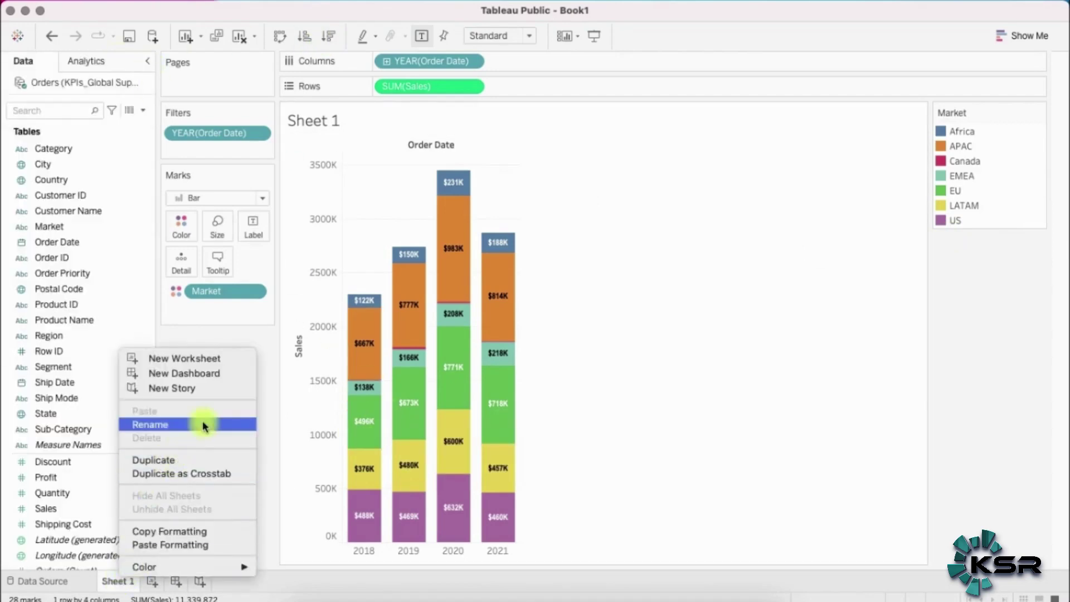
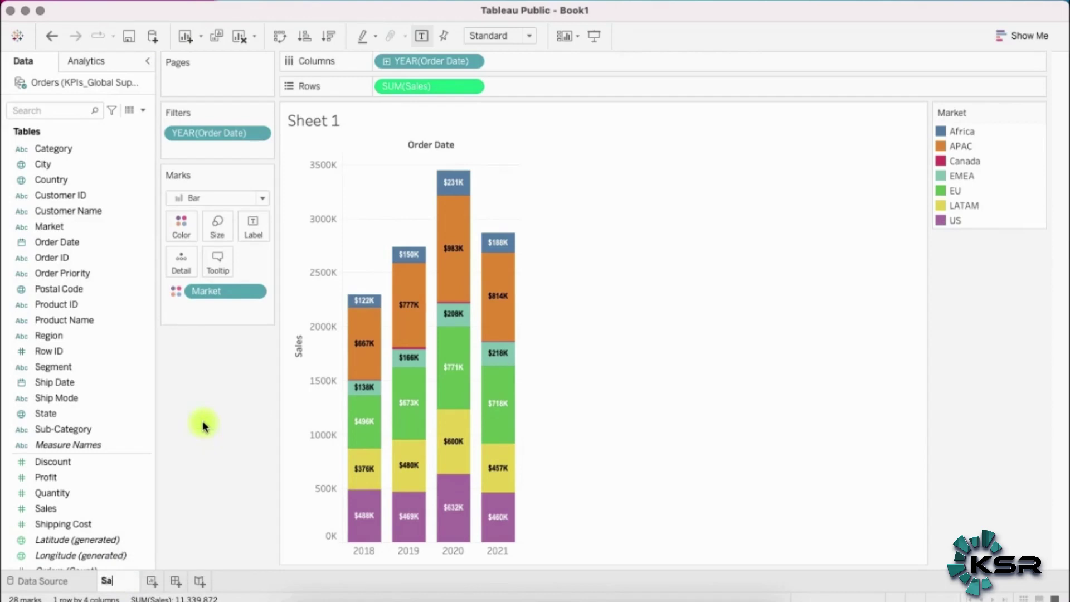
pyautogui.write('- y')
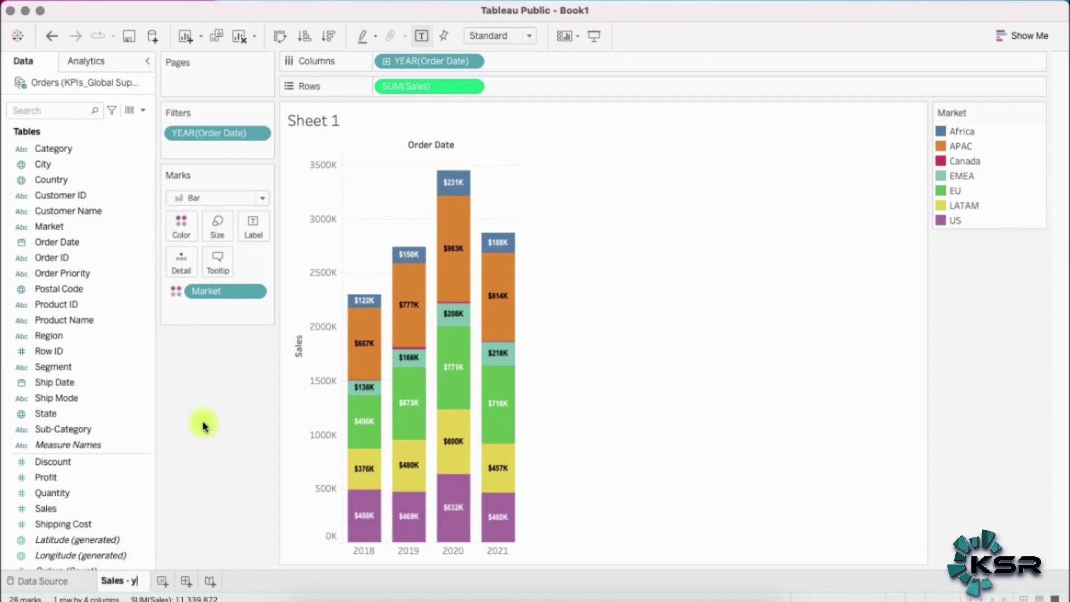
pyautogui.press('BackSpace')
pyautogui.write('by Market')
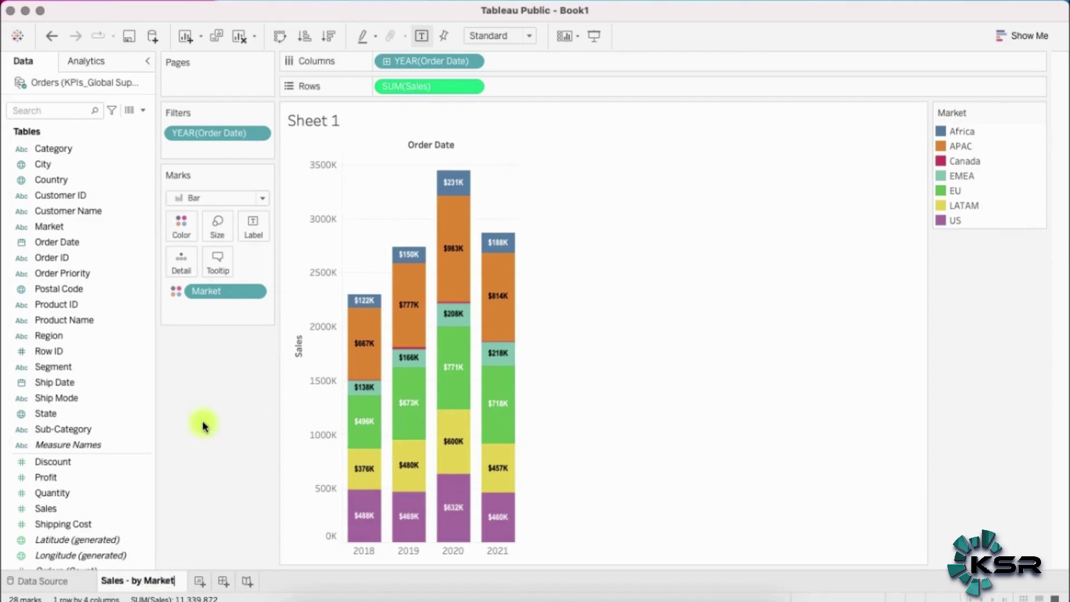
pyautogui.press('Return')
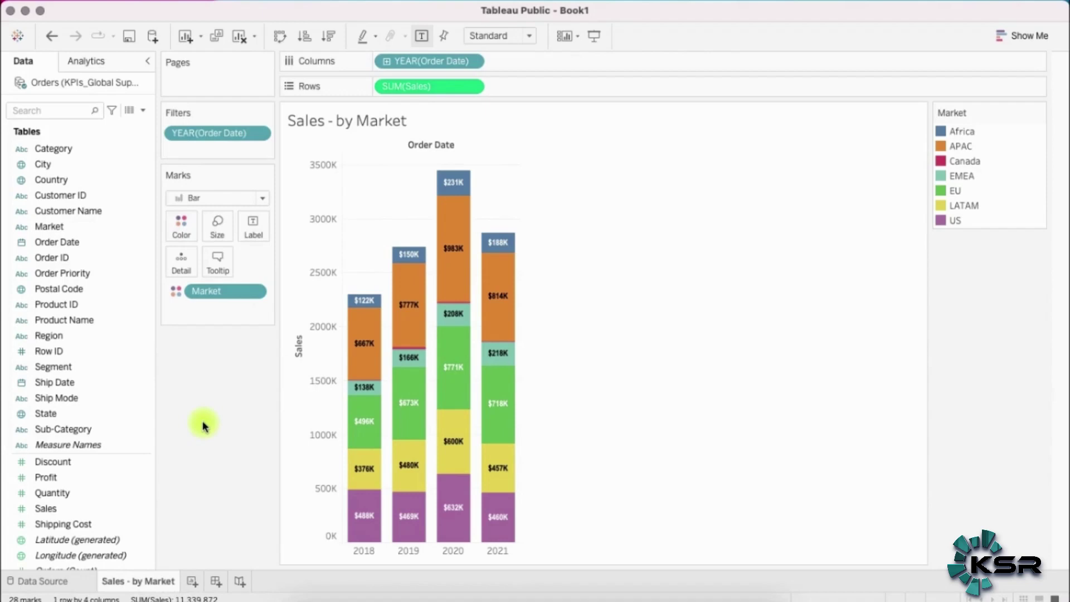
# Add a new worksheet and name it "Sales - by Subcategory".
pyautogui.click(192, 581)
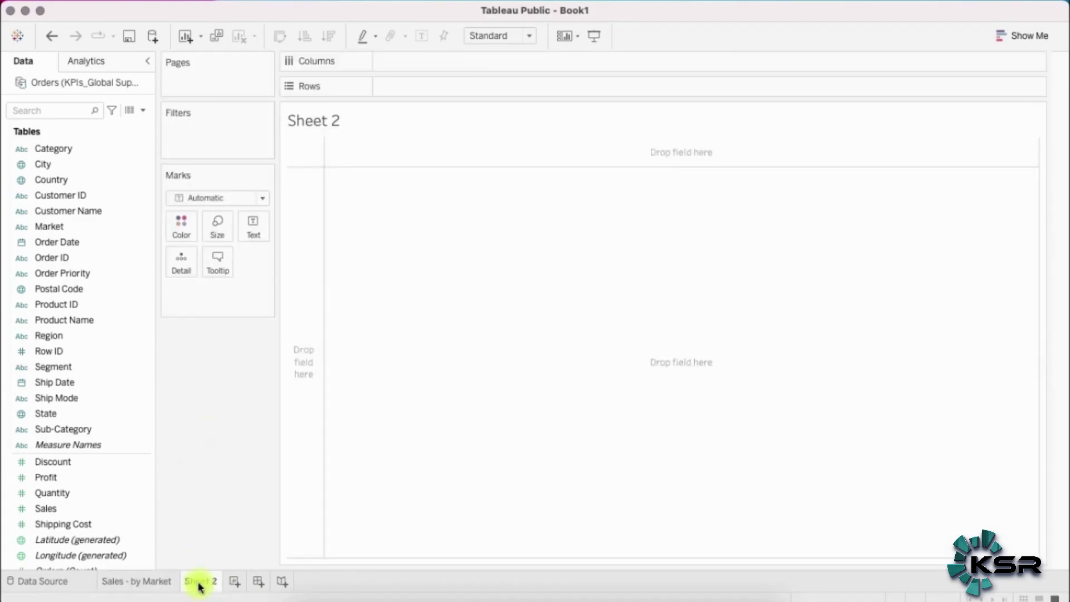
pyautogui.rightClick(199, 581)
pyautogui.click(289, 428)
pyautogui.write('Sales - by Subcategory')
pyautogui.press('Return')
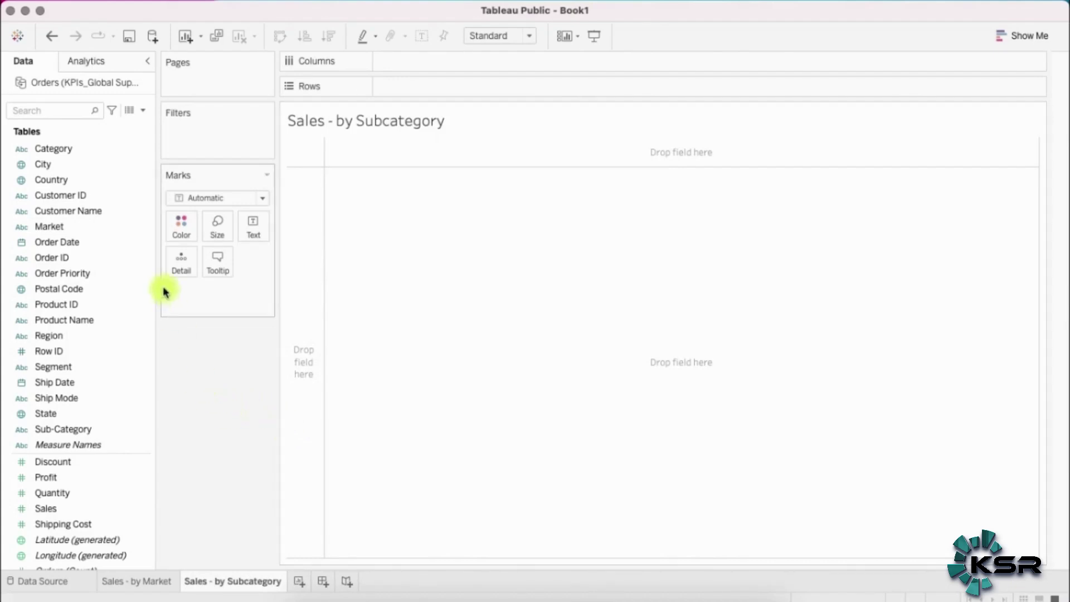
# Place Order Date on the columns and Sub-Category on the rows of the Sales - by Subcategory sheet.
pyautogui.moveTo(91, 245); pyautogui.dragTo(415, 66)
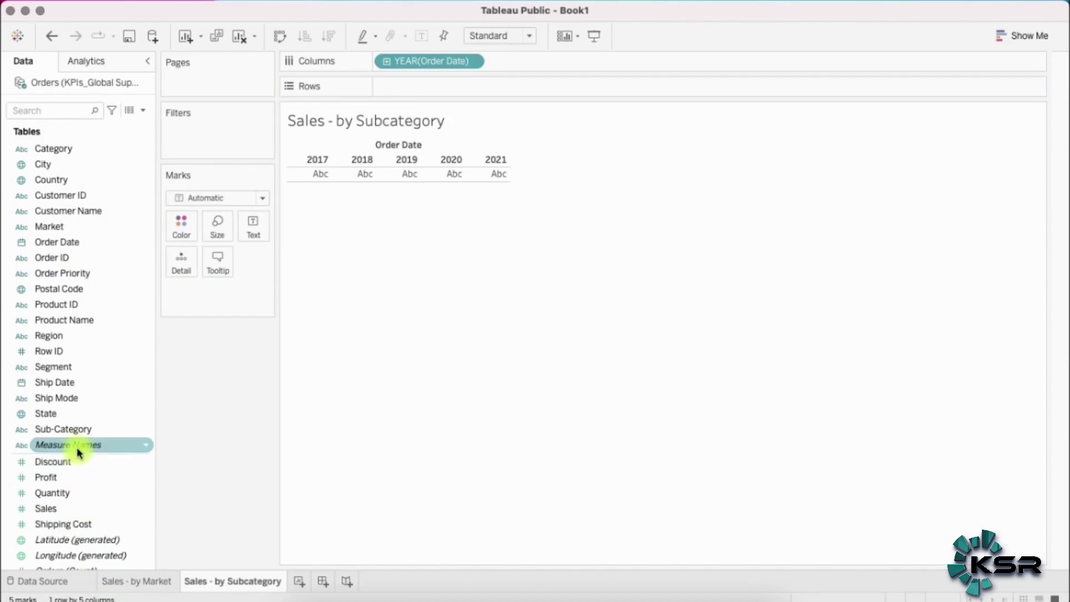
pyautogui.moveTo(78, 429); pyautogui.dragTo(423, 86)
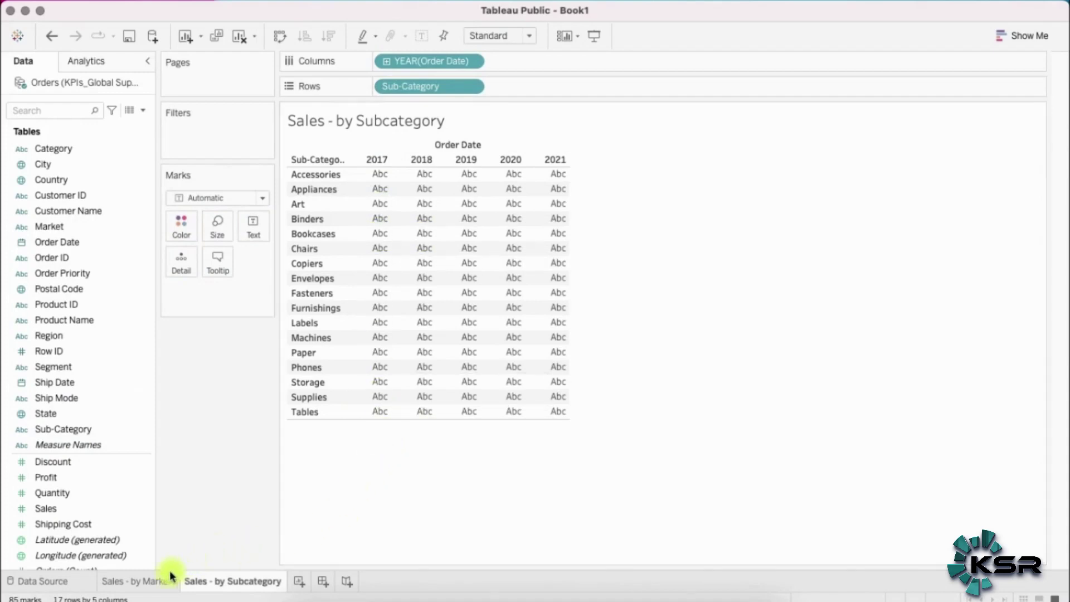
# Apply the YEAR(Order Date) filter of the Sales - by Market sheet to all worksheets using this data source.
pyautogui.click(155, 581)
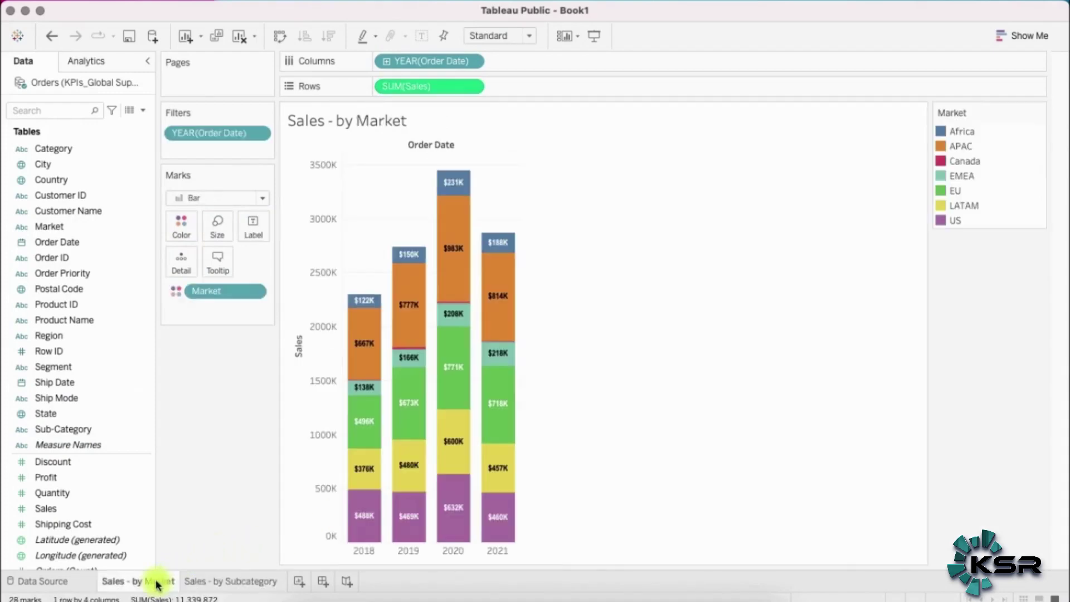
pyautogui.click(259, 137)
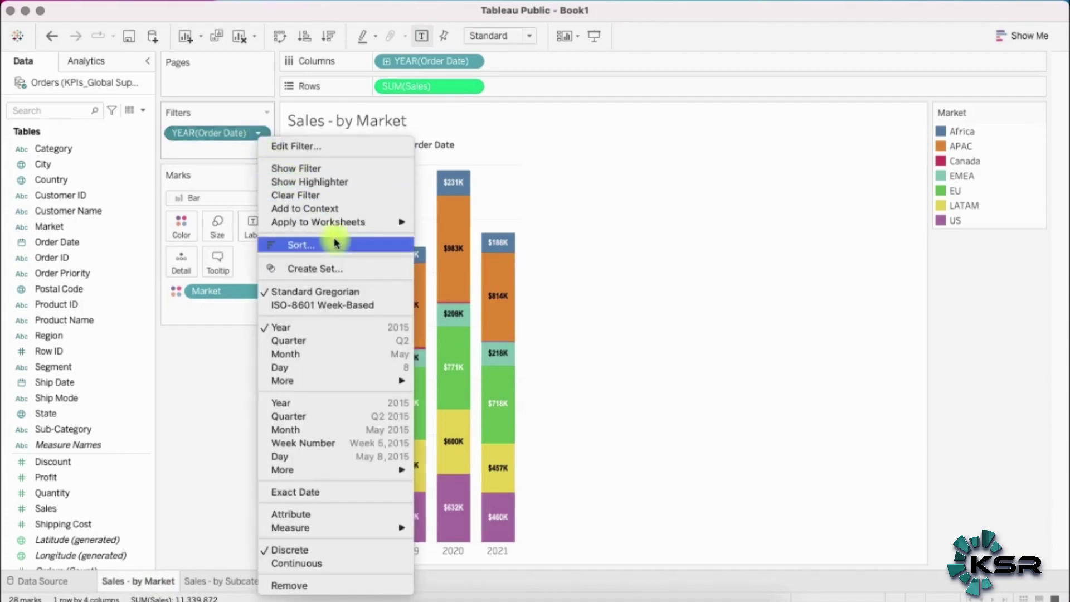
pyautogui.moveTo(366, 221)
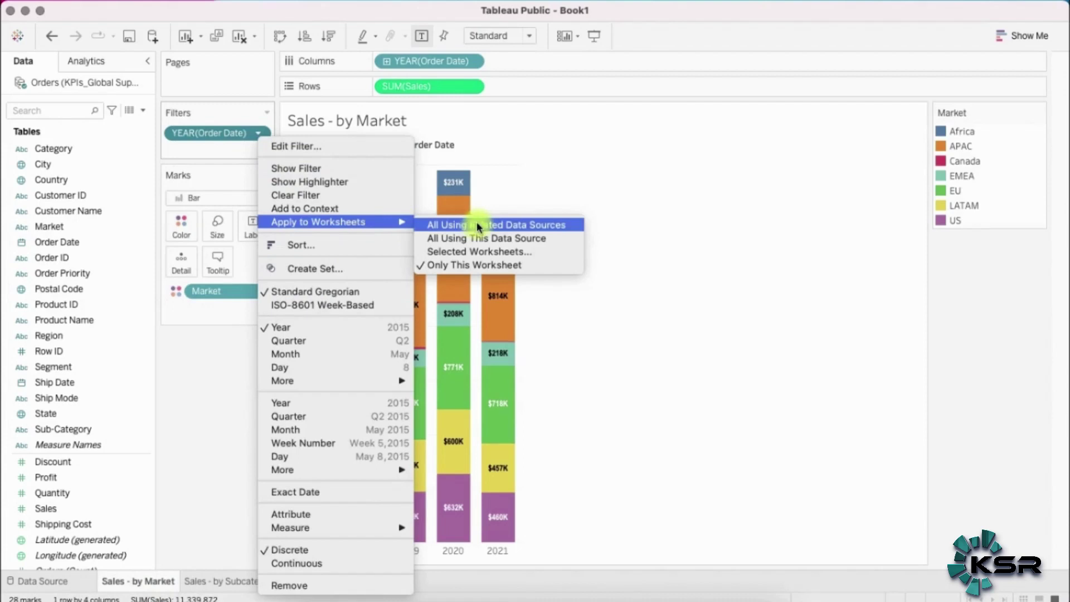
pyautogui.click(561, 238)
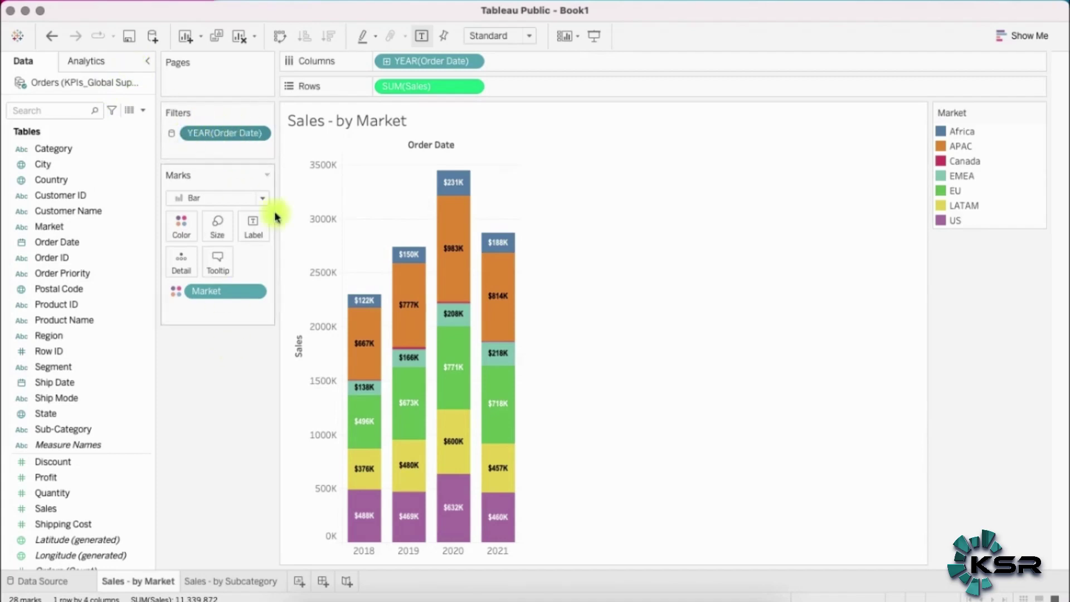
# Add Sales to the columns of the Sales - by Subcategory sheet and sort the sub-categories in descending order of 2021 sales.
pyautogui.click(251, 580)
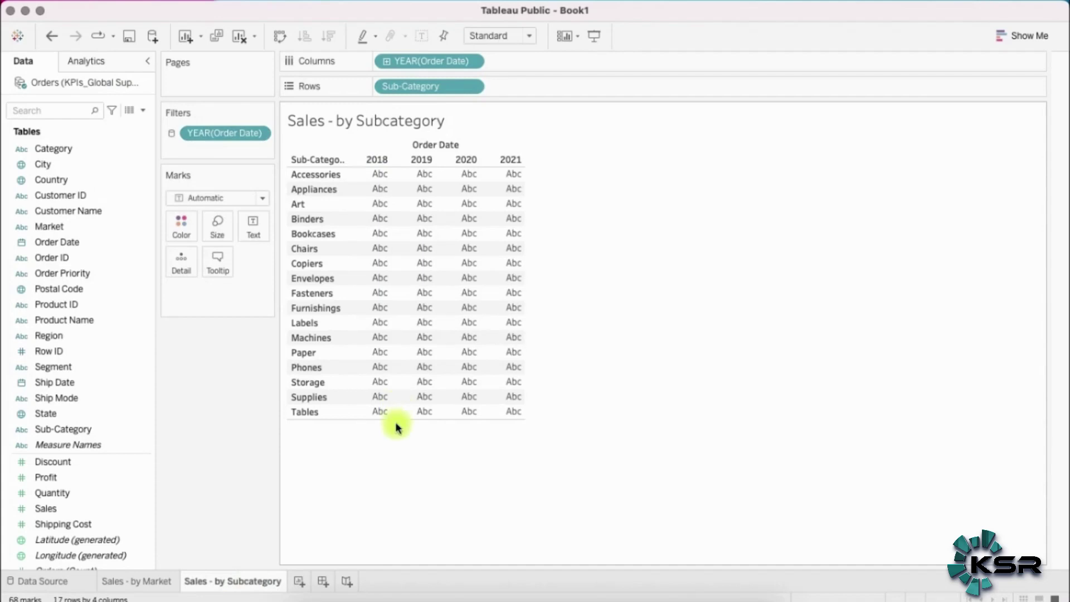
pyautogui.click(52, 462)
pyautogui.moveTo(65, 507); pyautogui.dragTo(499, 64)
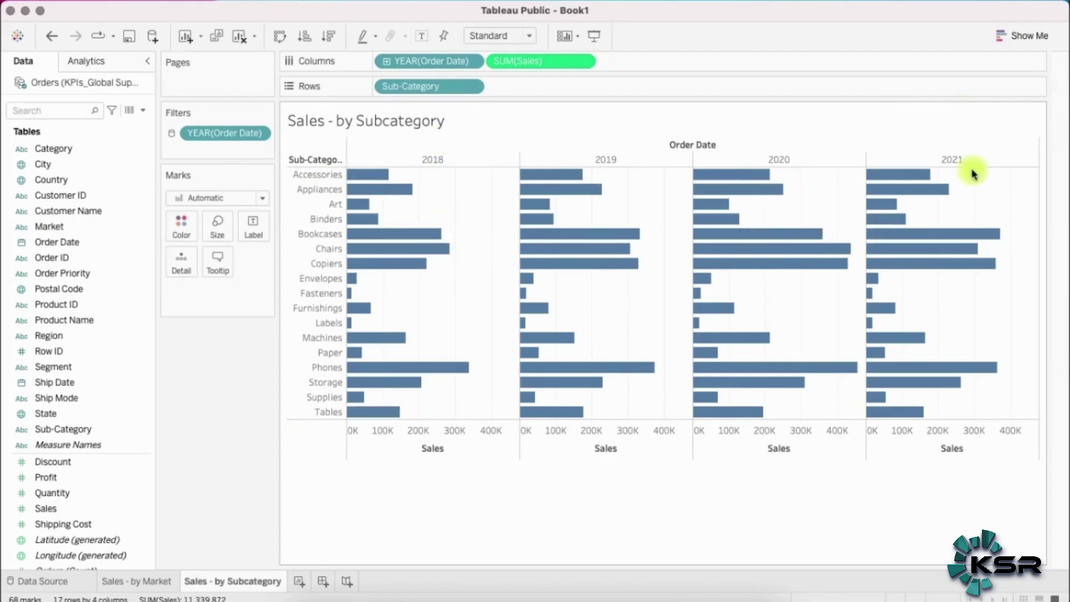
pyautogui.moveTo(1031, 165)
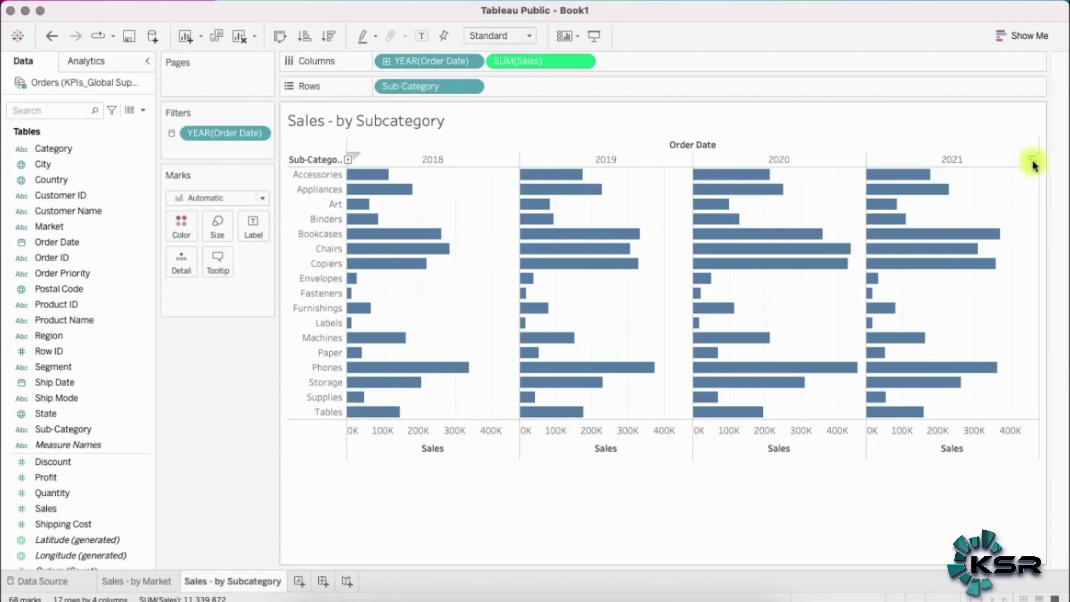
pyautogui.click(1032, 165)
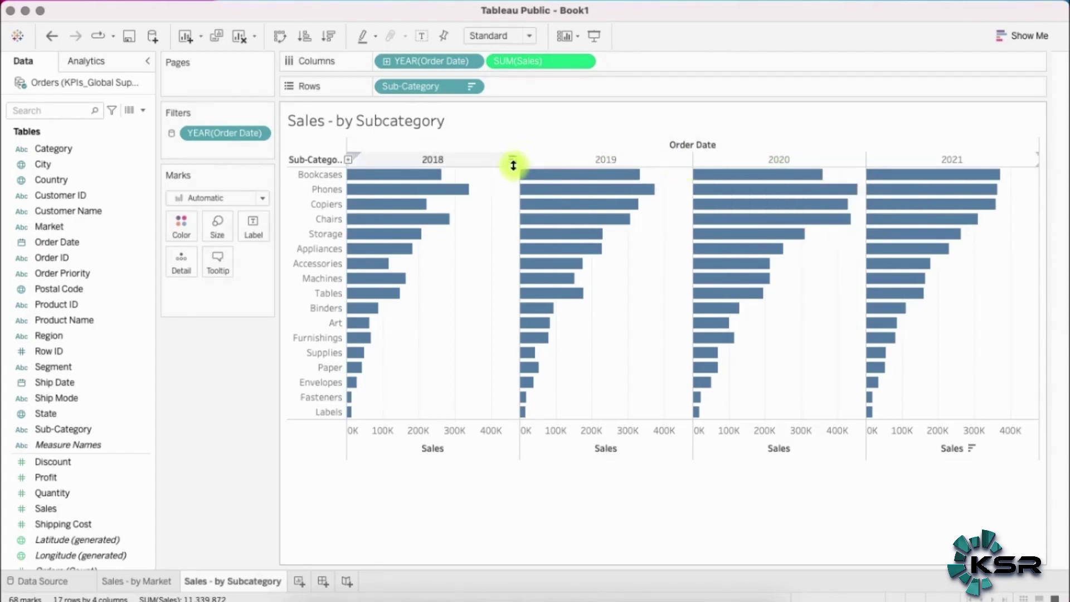
# Hide the Sales axis header and show mark labels on the sub-category bars.
pyautogui.rightClick(410, 429)
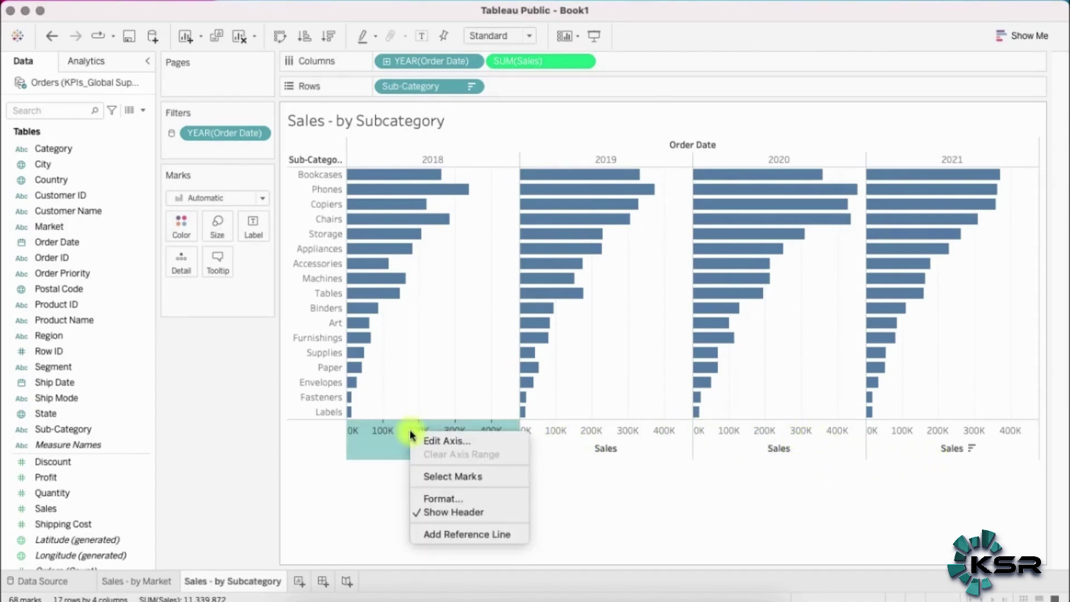
pyautogui.click(512, 513)
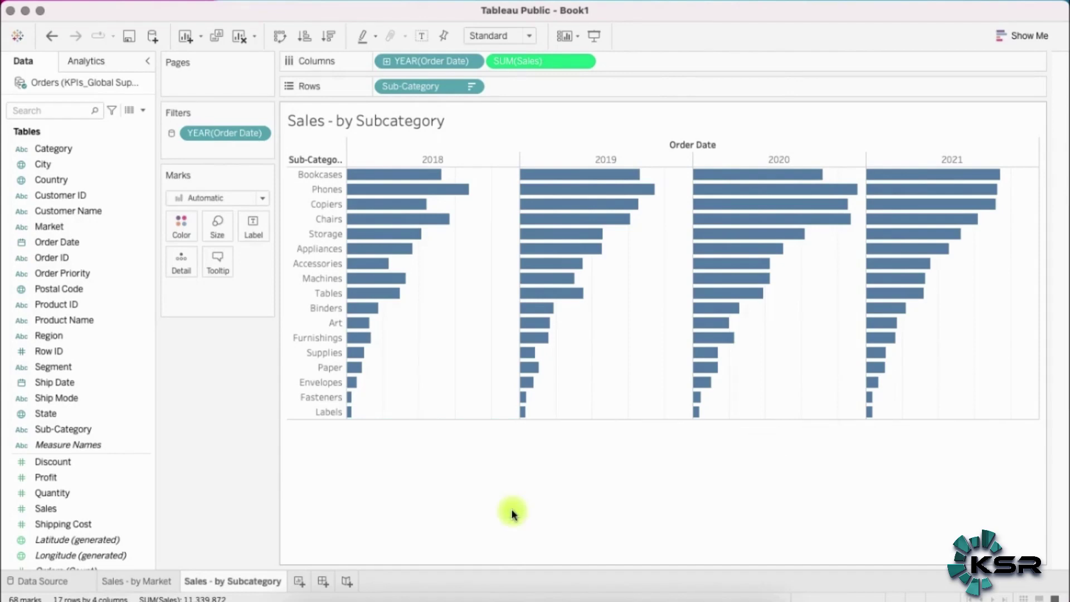
pyautogui.click(260, 229)
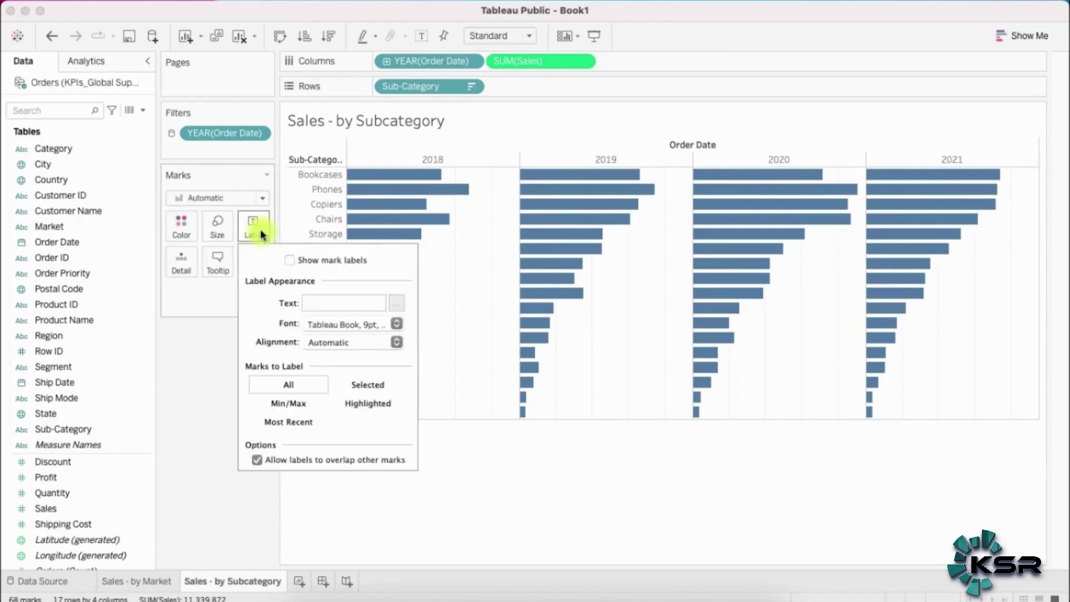
pyautogui.click(290, 260)
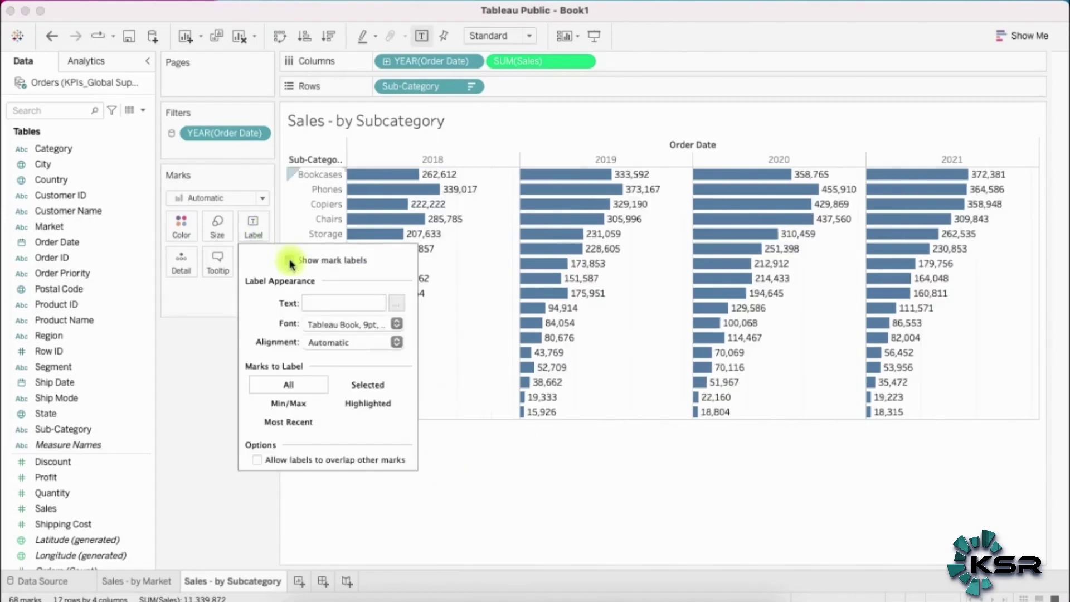
pyautogui.click(203, 435)
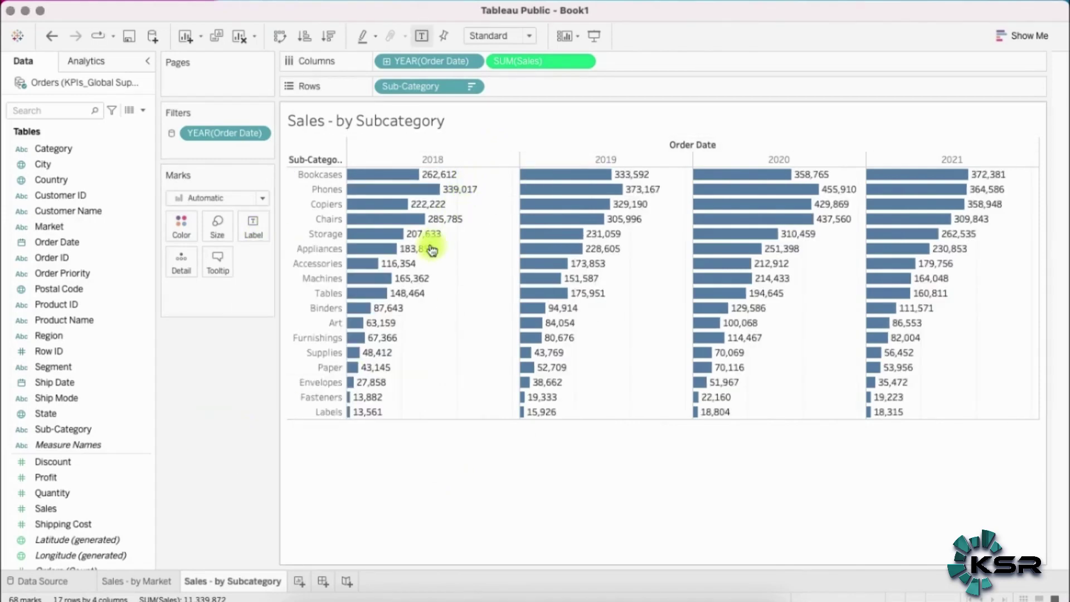
# Copy the formatting of the Sales - by Market sheet and paste it onto the Sales - by Subcategory sheet.
pyautogui.moveTo(395, 346)
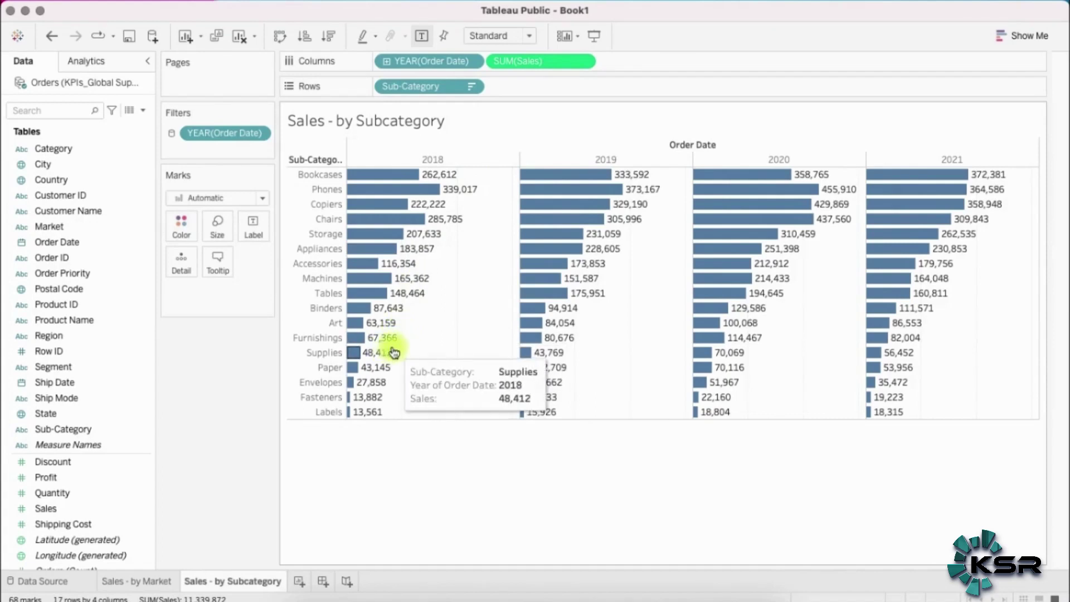
pyautogui.click(139, 581)
pyautogui.moveTo(381, 439)
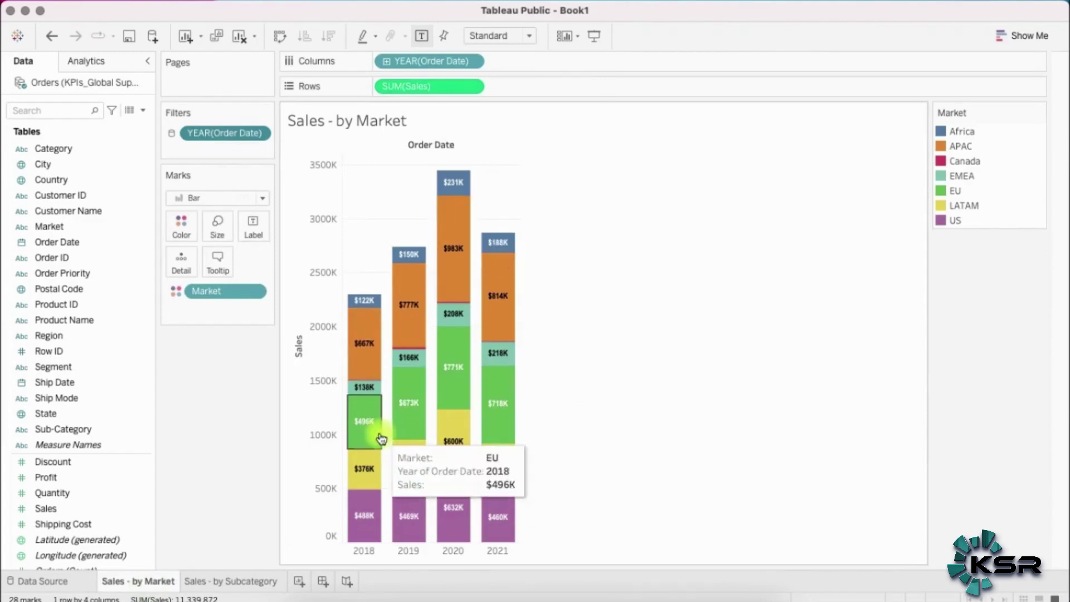
pyautogui.rightClick(153, 583)
pyautogui.click(192, 530)
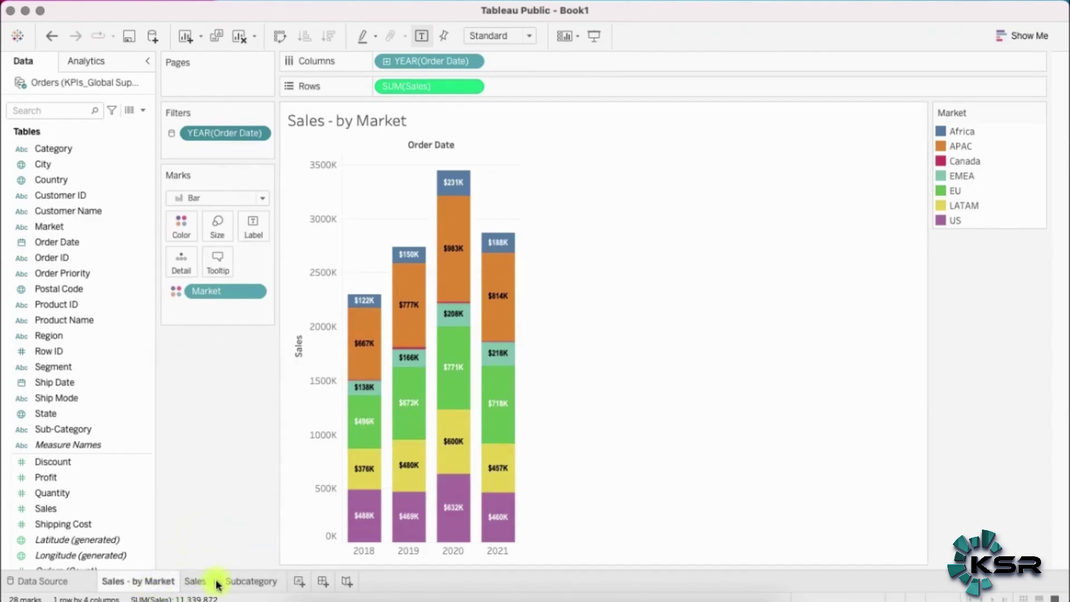
pyautogui.click(217, 583)
pyautogui.rightClick(217, 584)
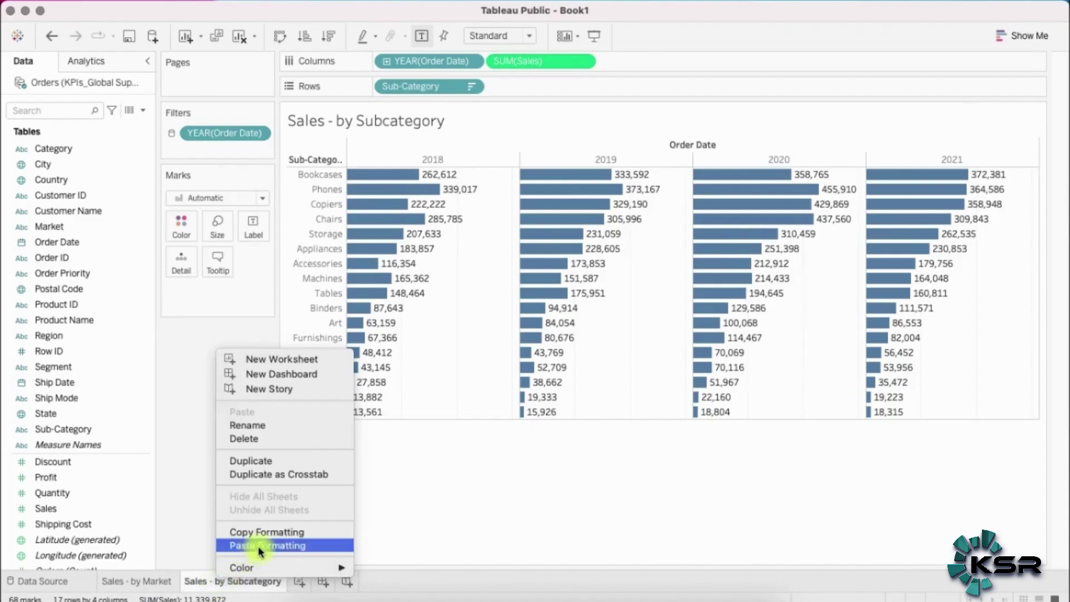
pyautogui.click(258, 544)
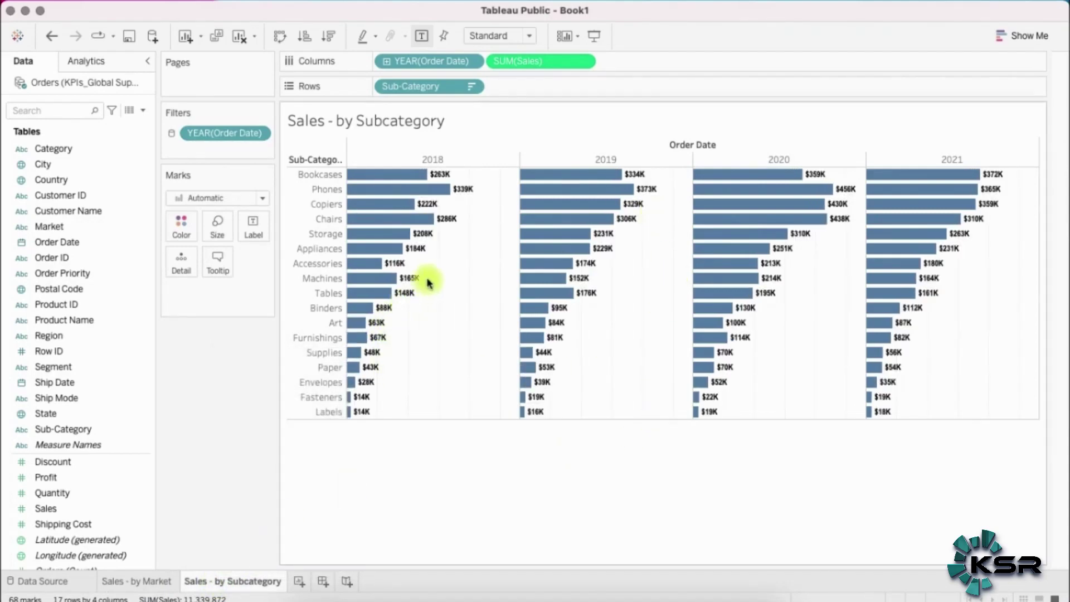
# Add a new worksheet and name it "Sales - by Segment".
pyautogui.click(299, 580)
pyautogui.rightClick(298, 584)
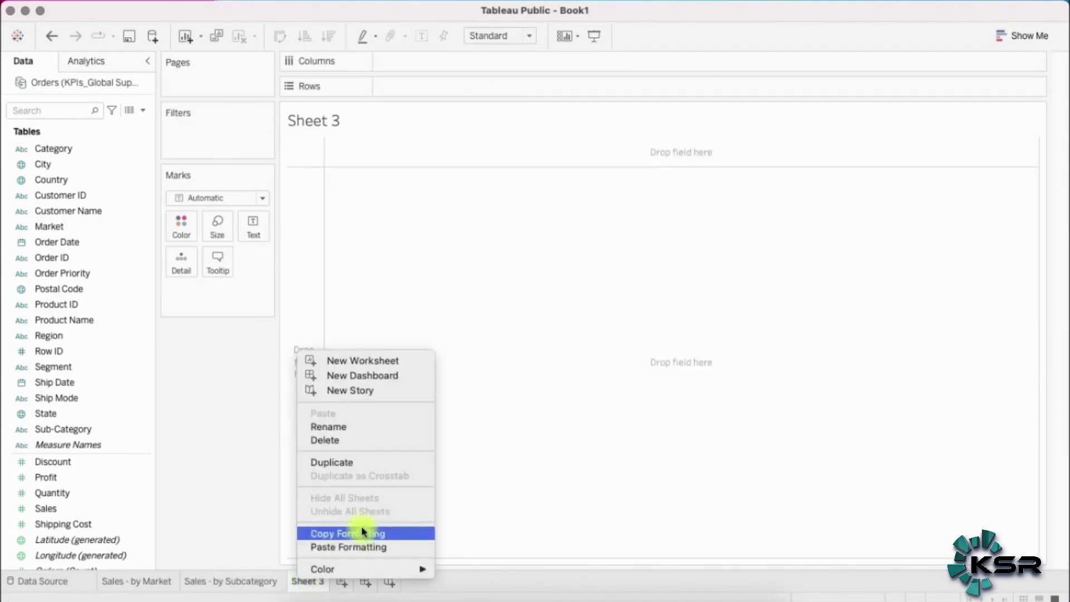
pyautogui.press('Escape')
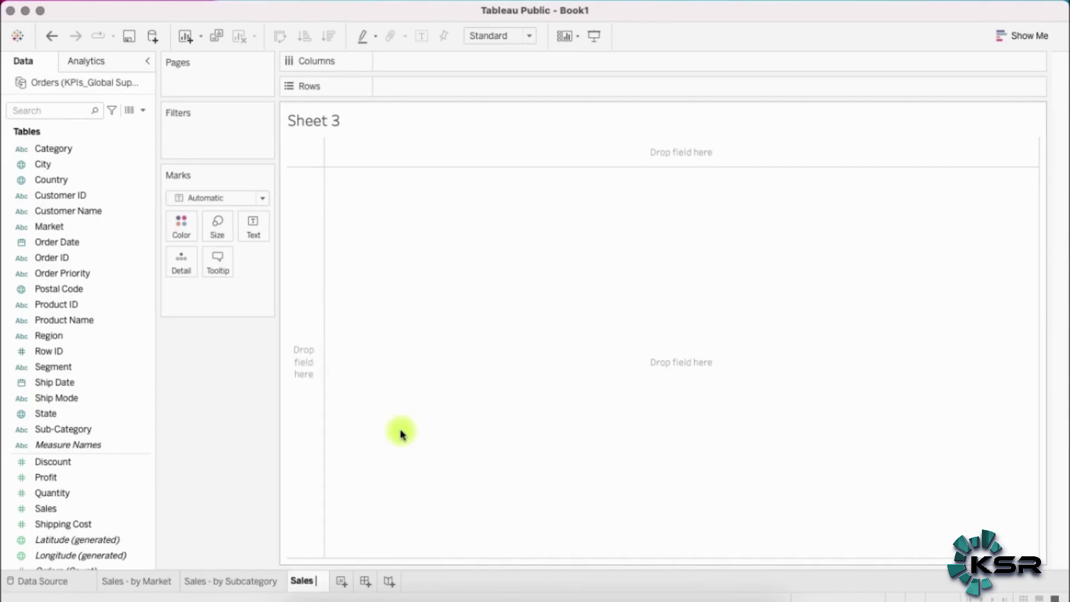
pyautogui.write('by Segment')
pyautogui.press('Return')
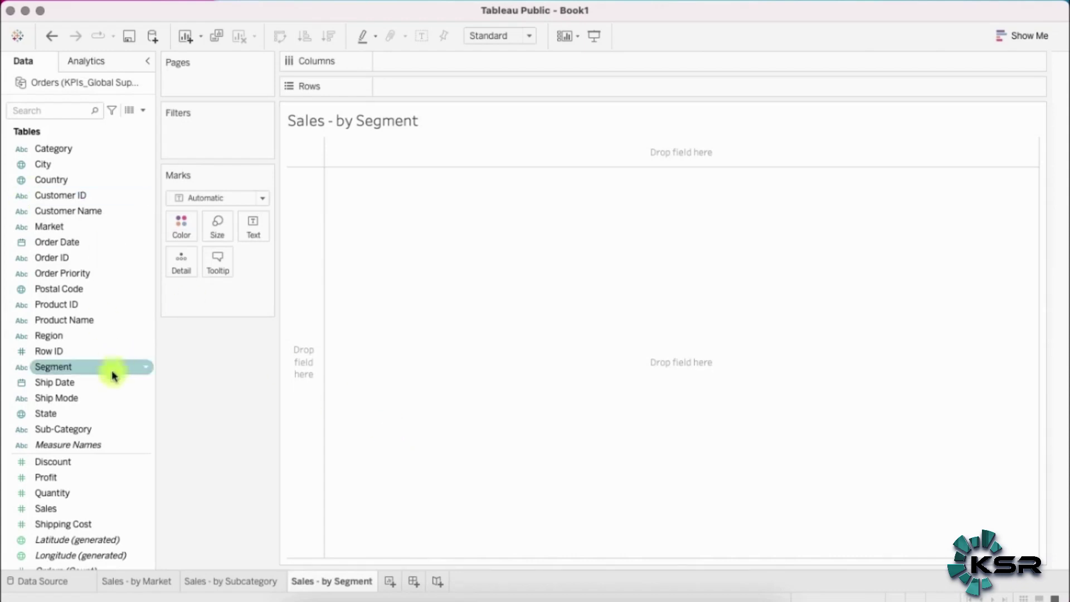
# Build a bar chart with Segment on the columns and Sales on the rows, and show its mark labels.
pyautogui.moveTo(66, 373); pyautogui.dragTo(412, 67)
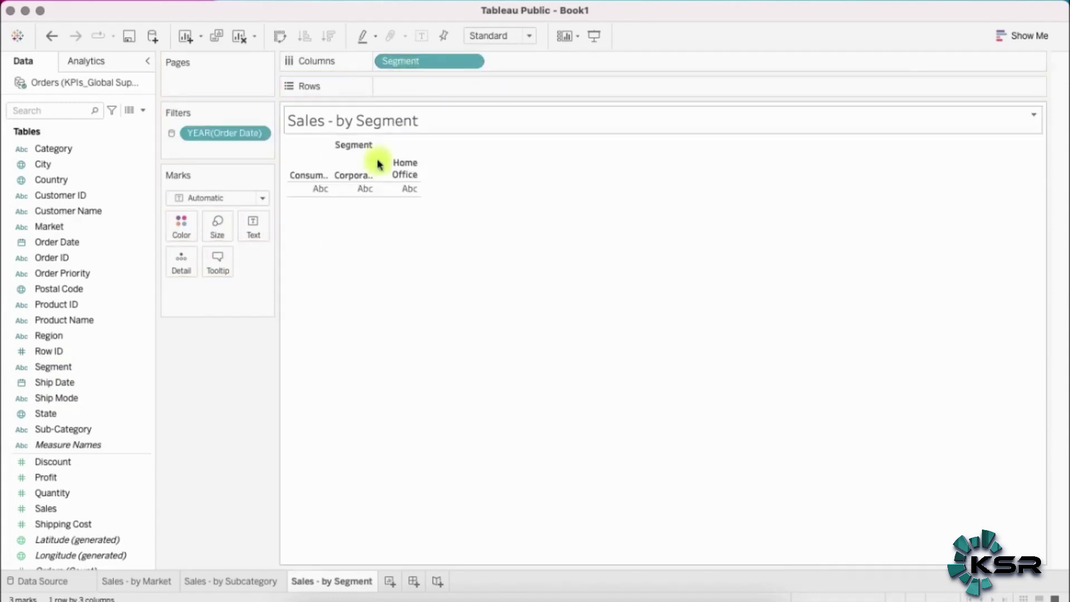
pyautogui.moveTo(89, 508); pyautogui.dragTo(393, 90)
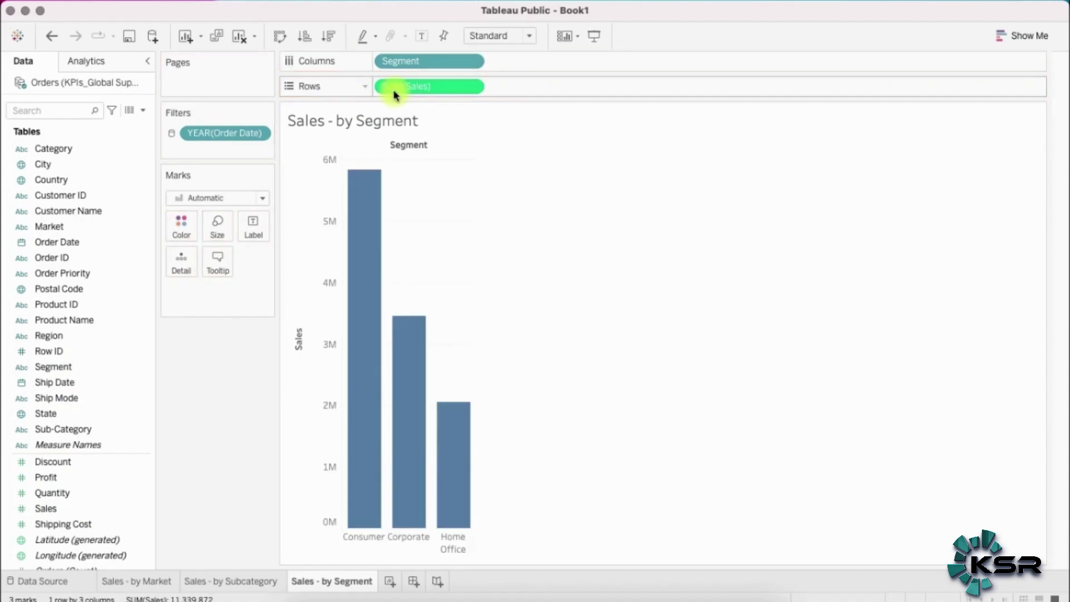
pyautogui.click(257, 232)
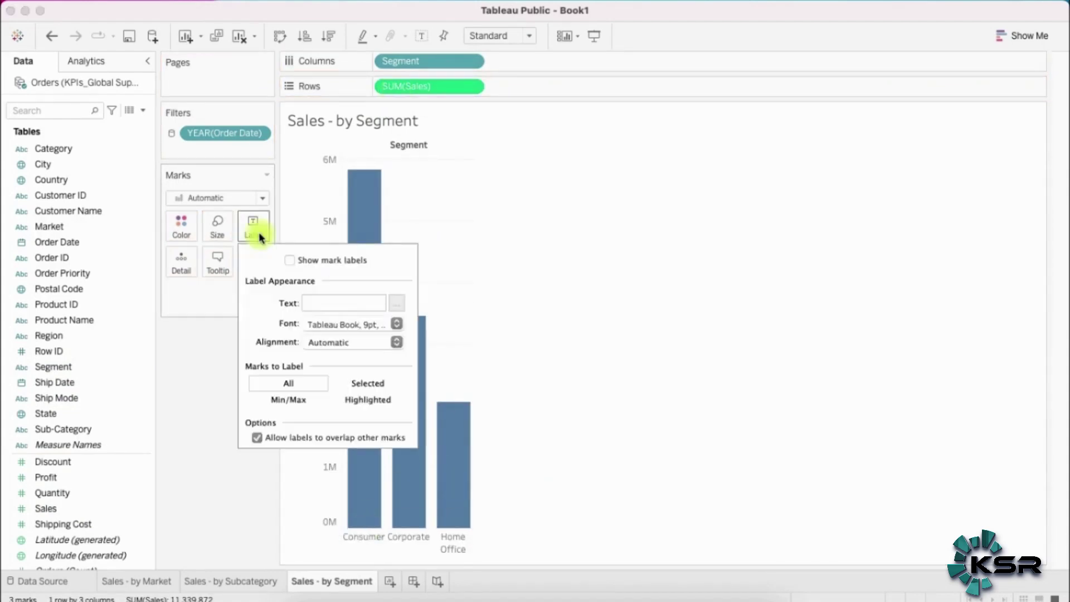
pyautogui.click(294, 261)
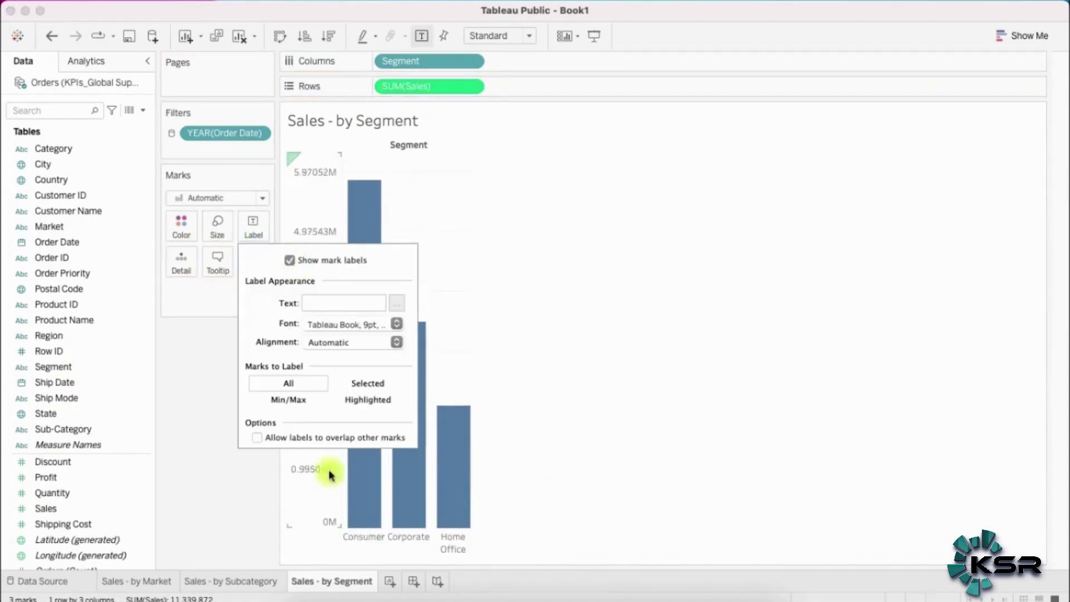
pyautogui.click(255, 499)
# Copy the formatting of the Sales - by Subcategory sheet and paste it onto the Sales - by Segment sheet.
pyautogui.click(251, 582)
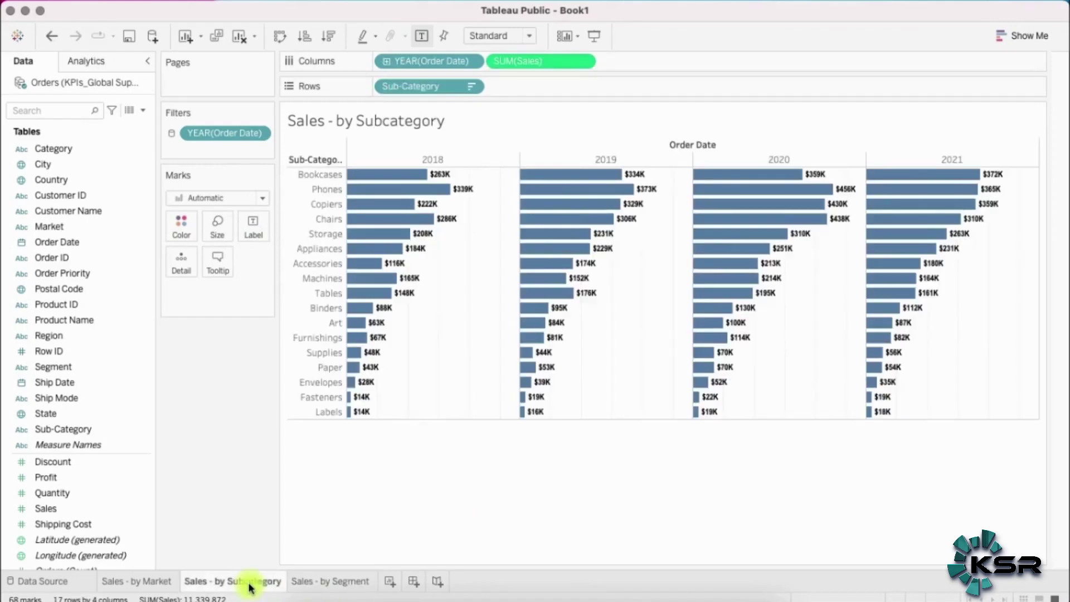
pyautogui.rightClick(249, 588)
pyautogui.click(289, 533)
pyautogui.click(321, 581)
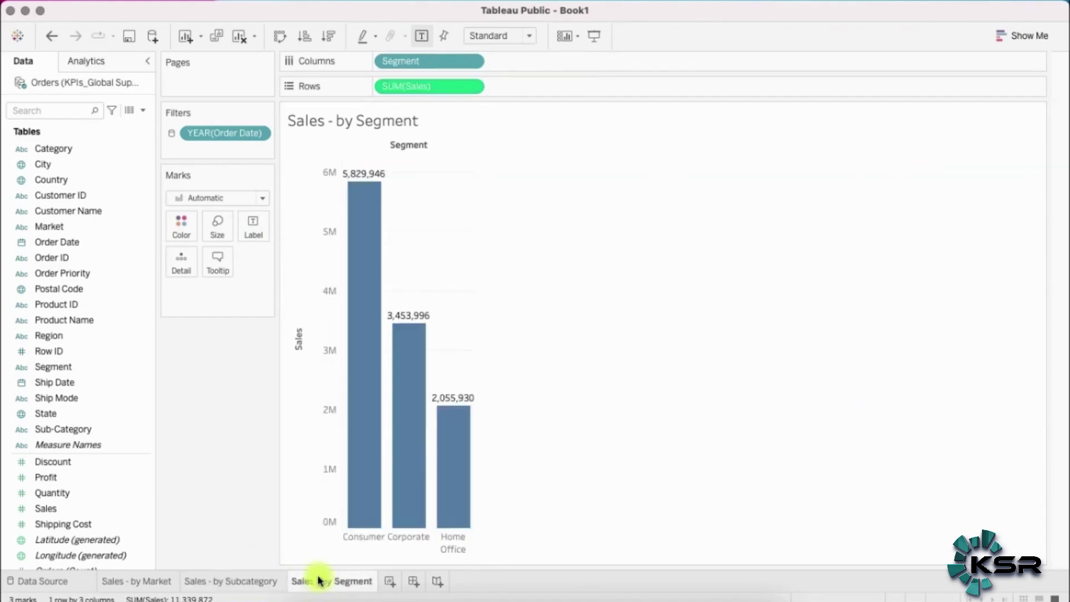
pyautogui.rightClick(321, 580)
pyautogui.click(357, 542)
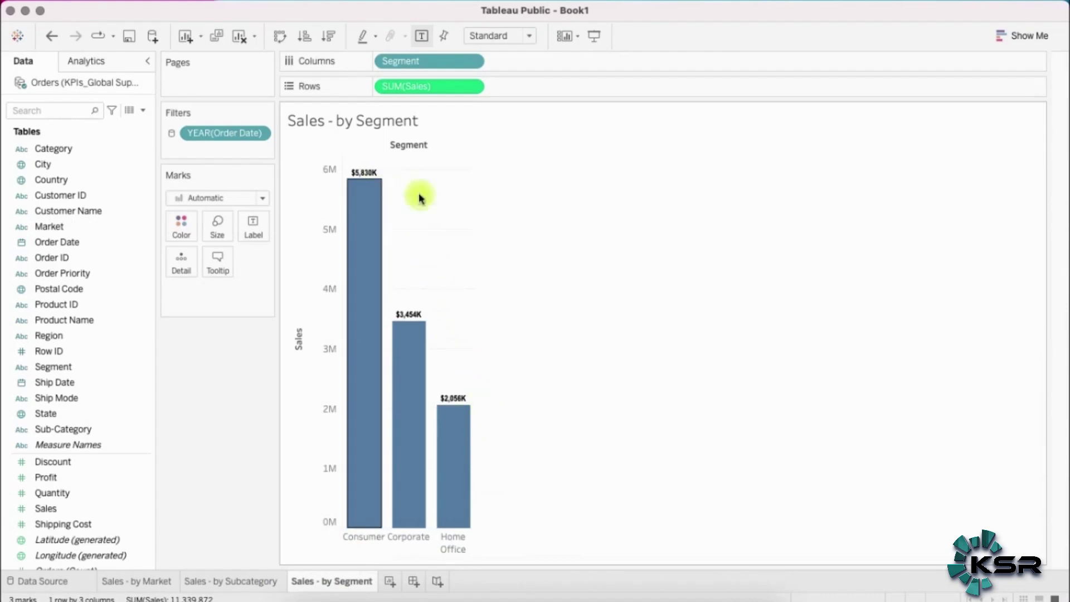
pyautogui.click(245, 580)
pyautogui.click(321, 581)
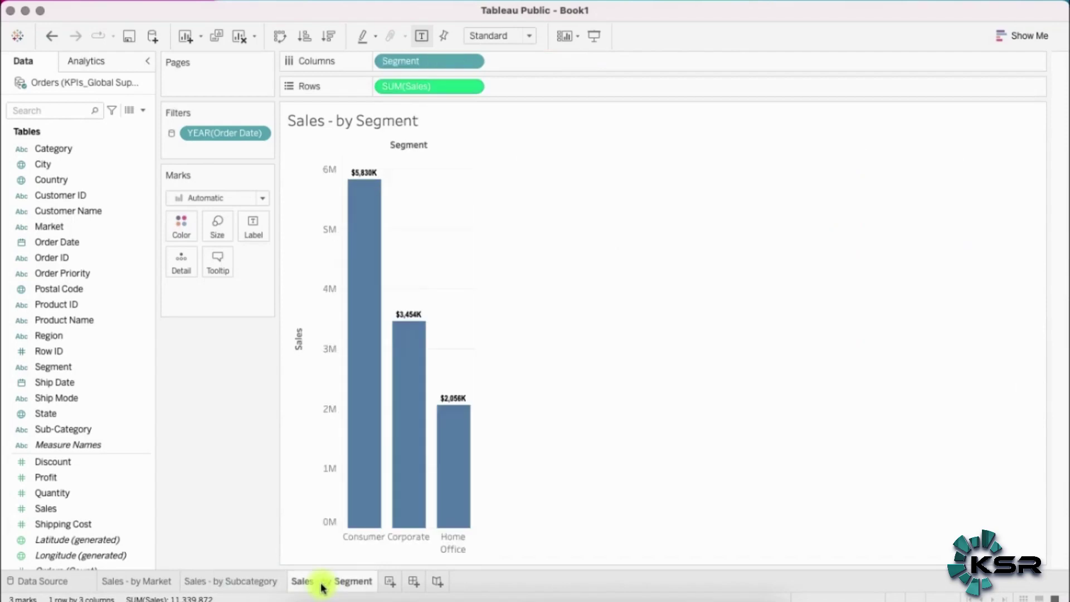
# Format the segment header labels on the Sales - by Segment sheet as Arial Narrow, size 8, bold and black.
pyautogui.rightClick(424, 540)
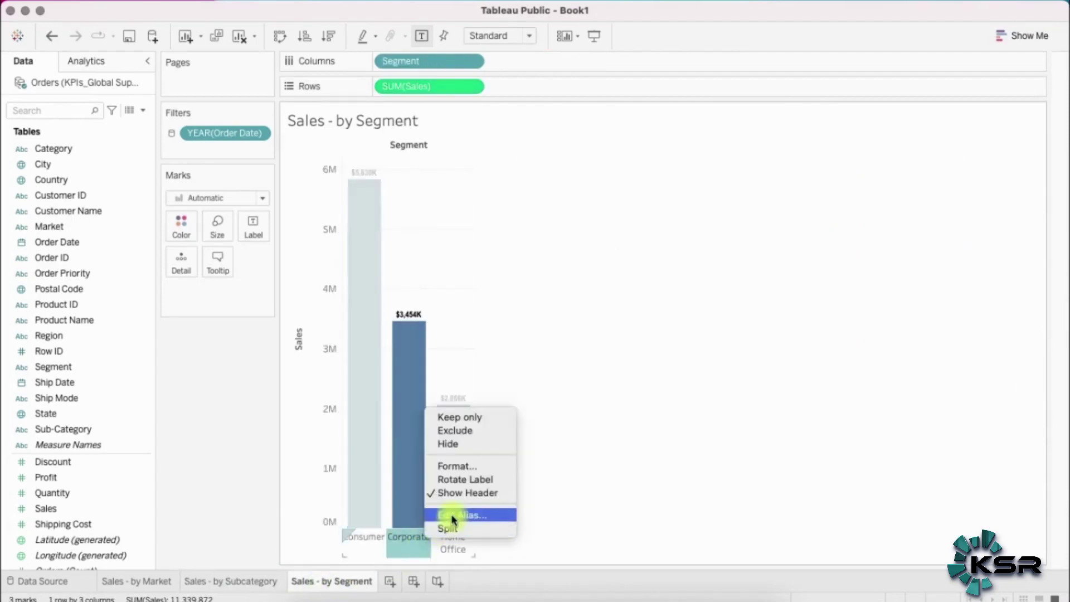
pyautogui.click(495, 465)
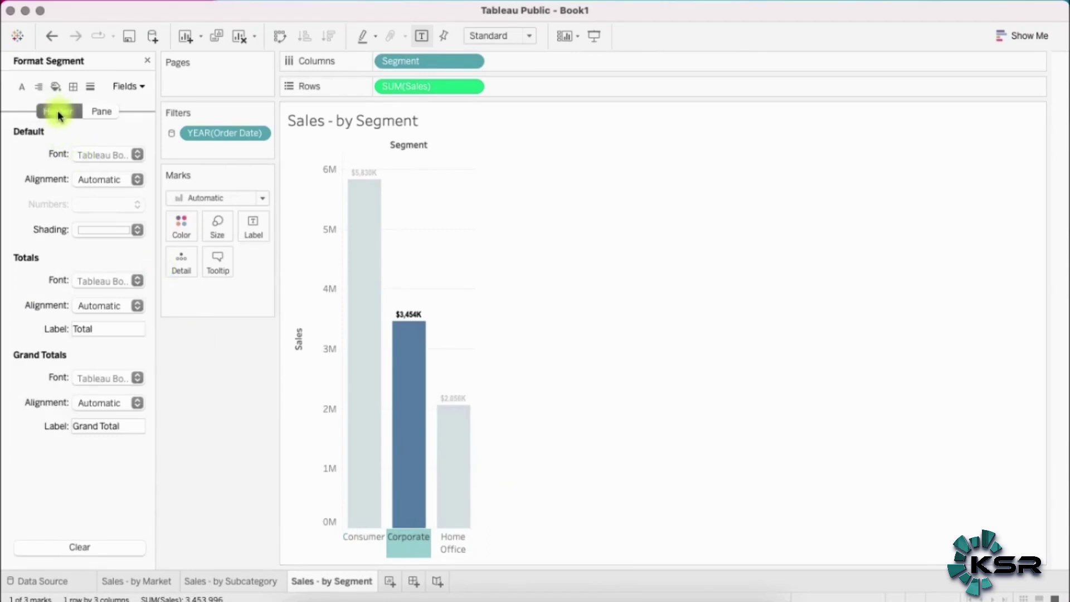
pyautogui.click(97, 160)
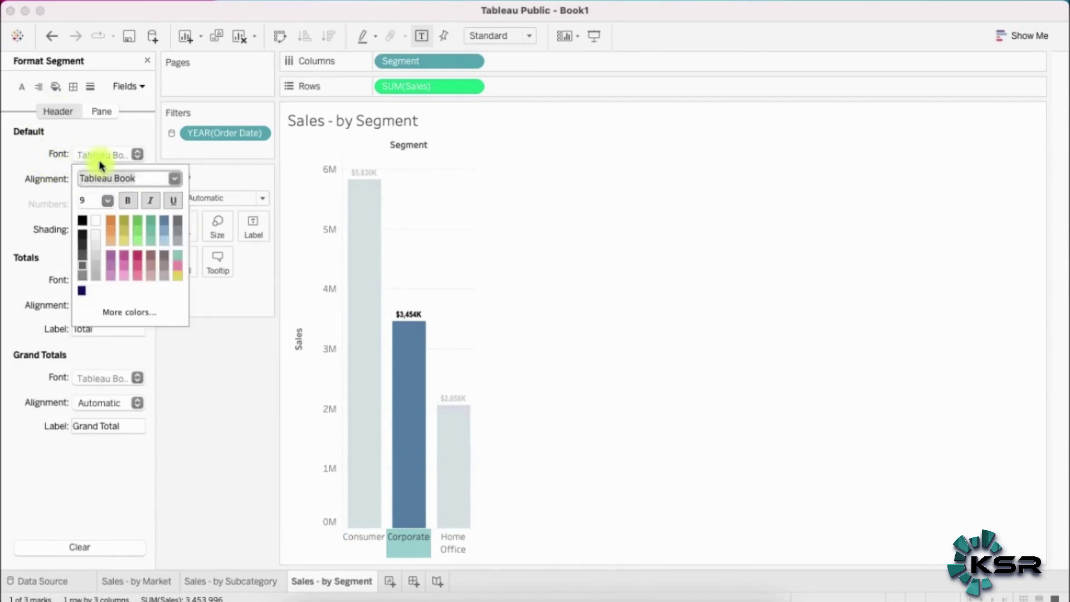
pyautogui.click(176, 182)
pyautogui.scroll(20, 139, 336)
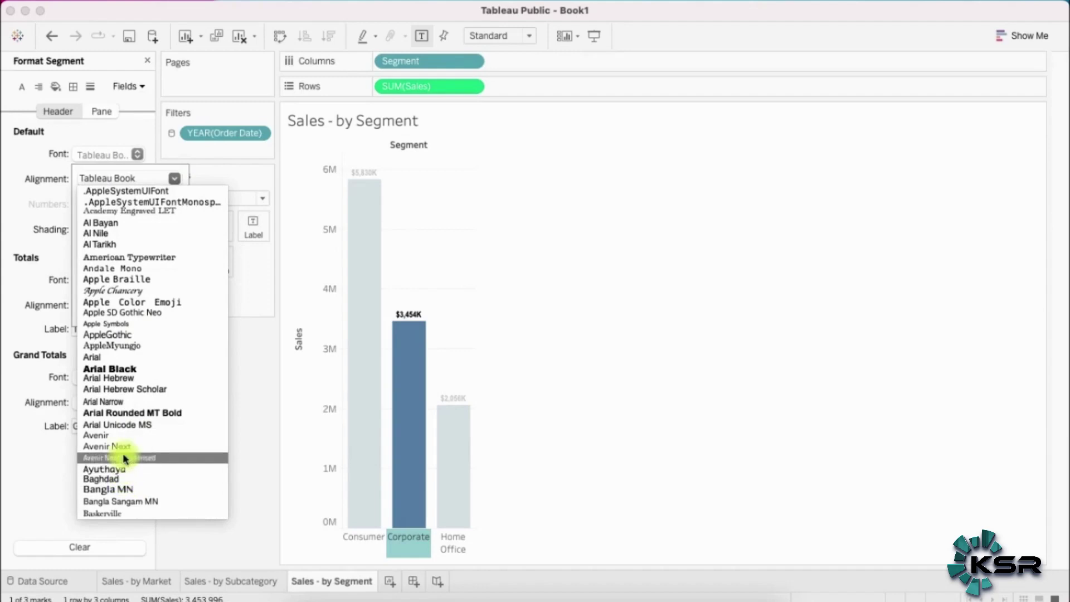
pyautogui.click(127, 406)
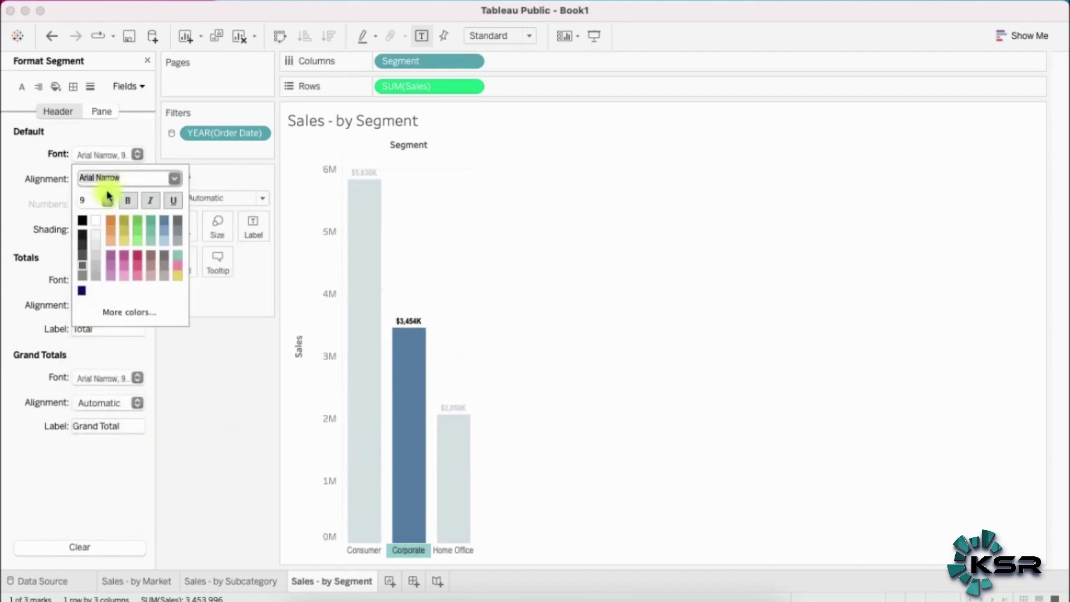
pyautogui.click(108, 200)
pyautogui.click(84, 212)
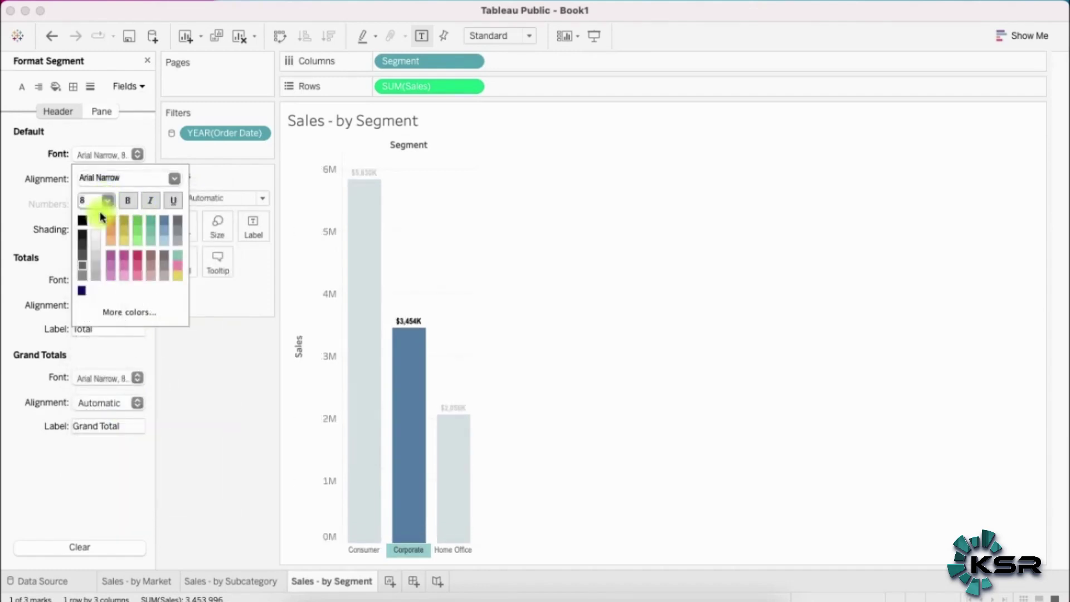
pyautogui.click(128, 201)
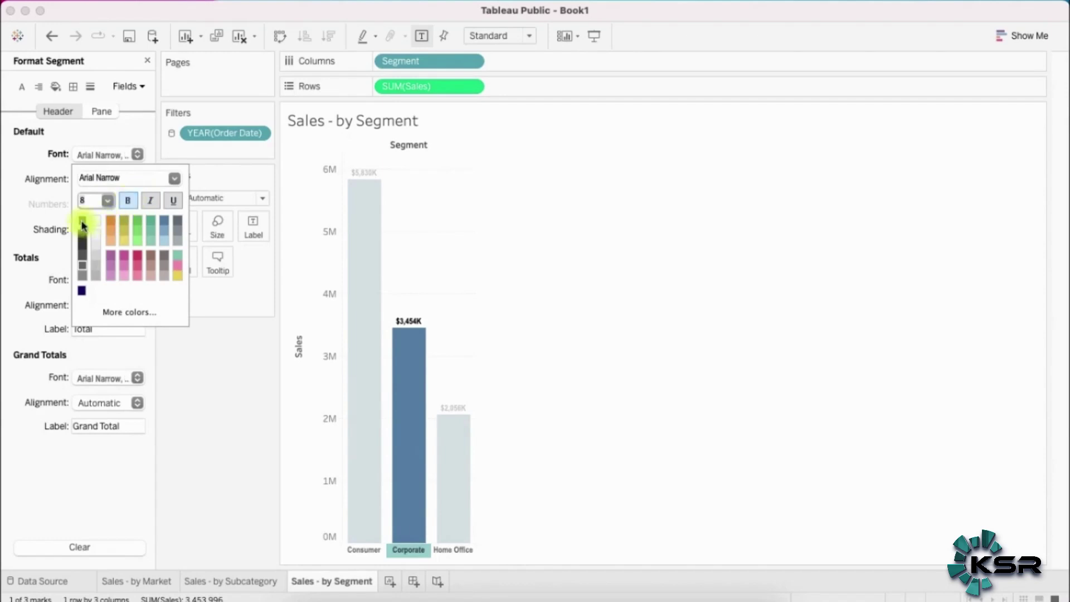
pyautogui.click(442, 286)
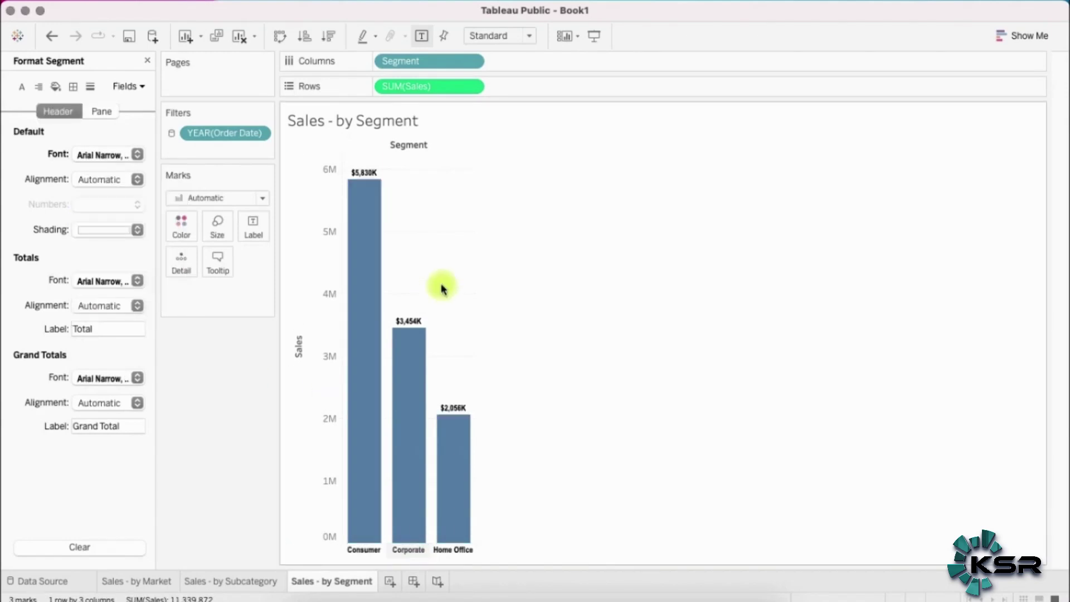
pyautogui.click(146, 585)
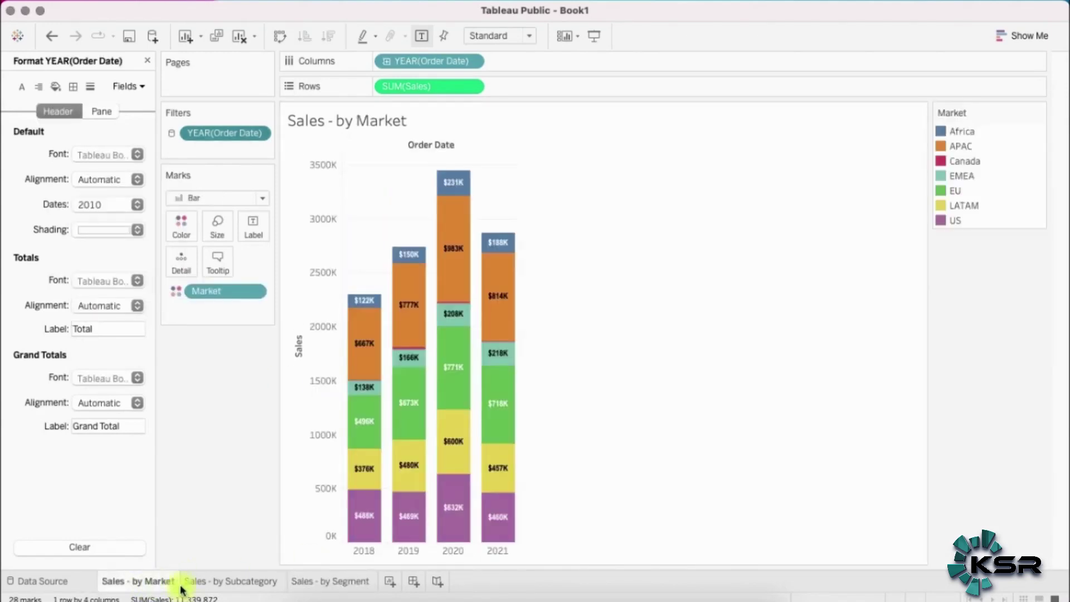
pyautogui.click(191, 581)
pyautogui.click(321, 585)
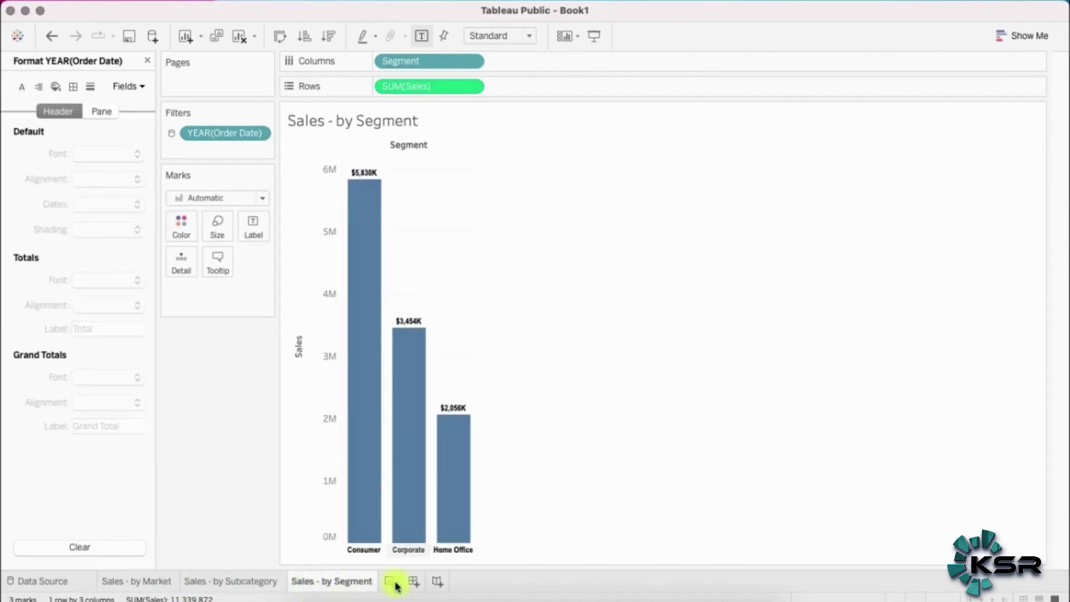
# Add a new dashboard and give it a fixed custom size of 1200 px wide by 900 px high.
pyautogui.click(413, 581)
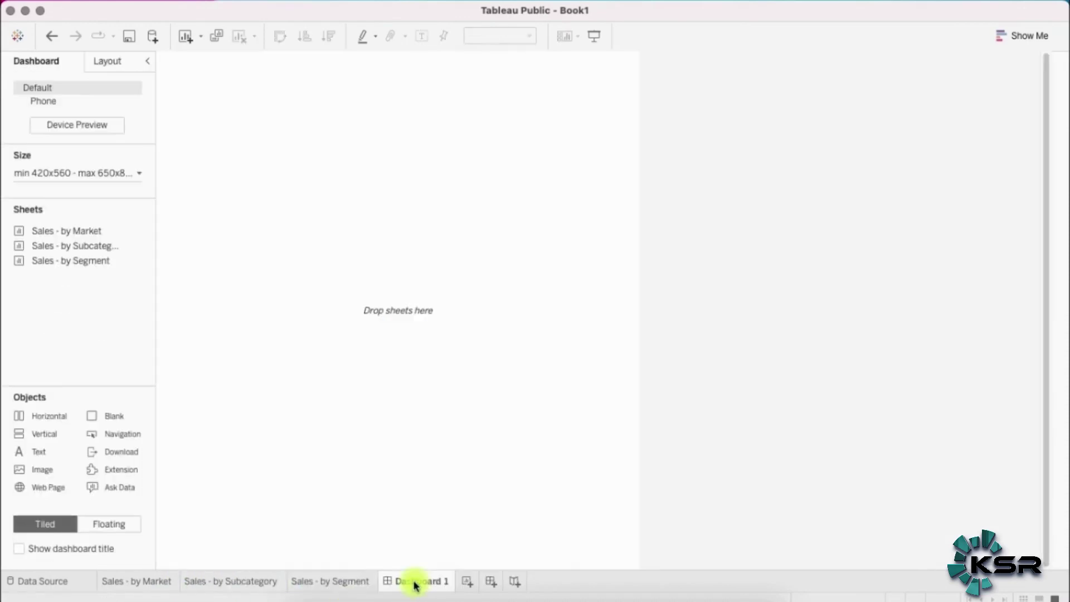
pyautogui.click(121, 176)
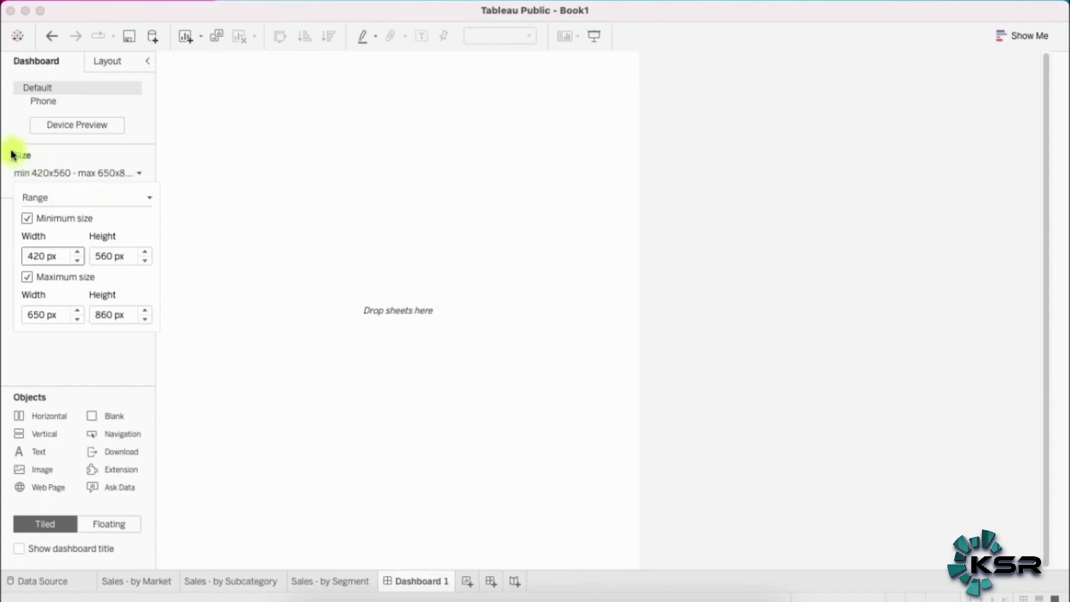
pyautogui.click(149, 198)
pyautogui.click(99, 215)
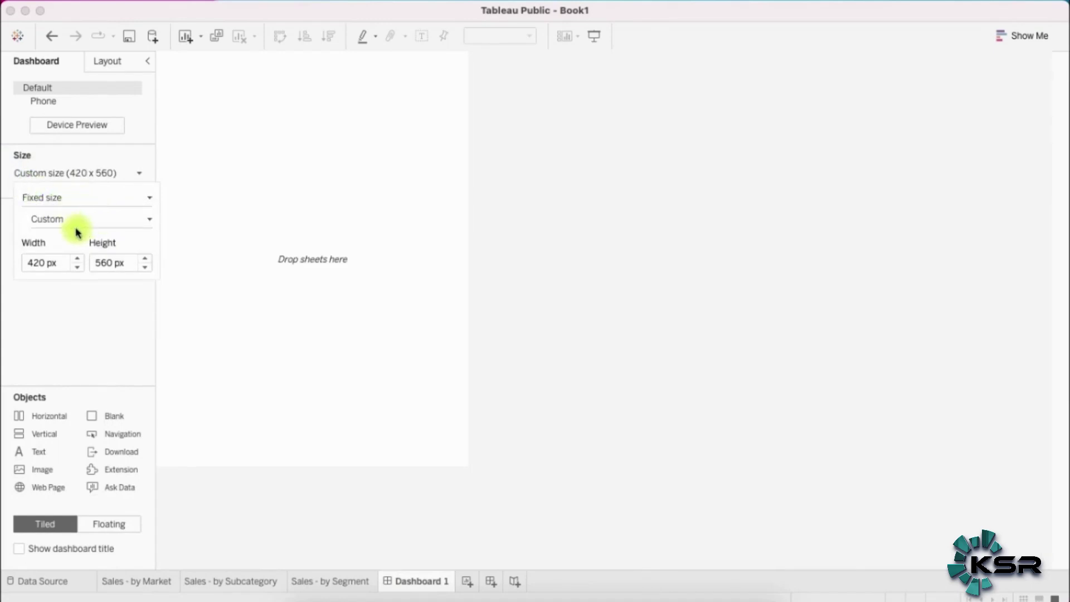
pyautogui.moveTo(58, 262); pyautogui.dragTo(22, 262)
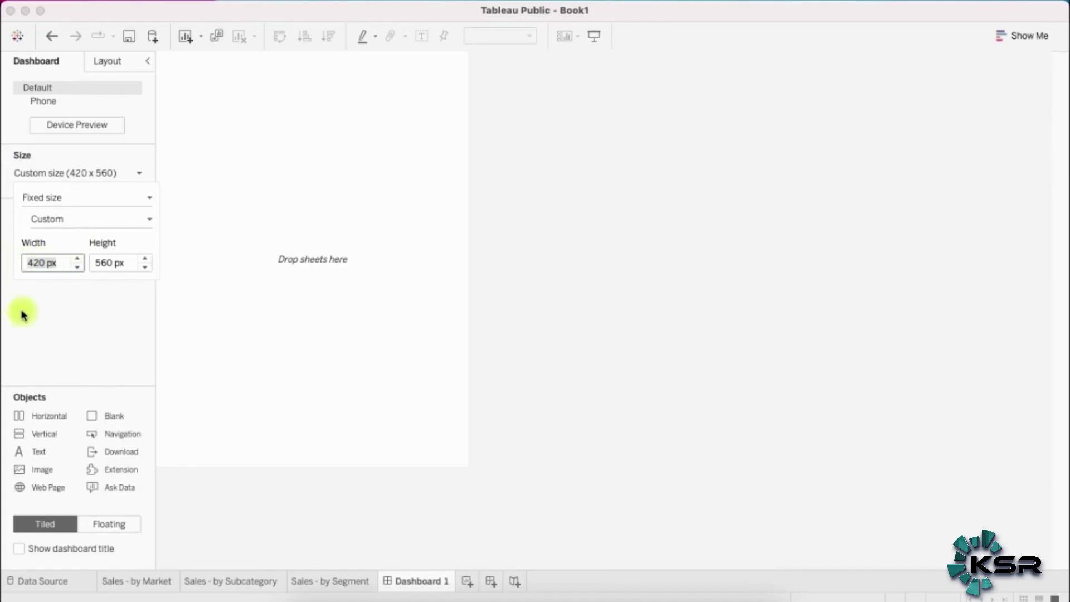
pyautogui.press('Tab')
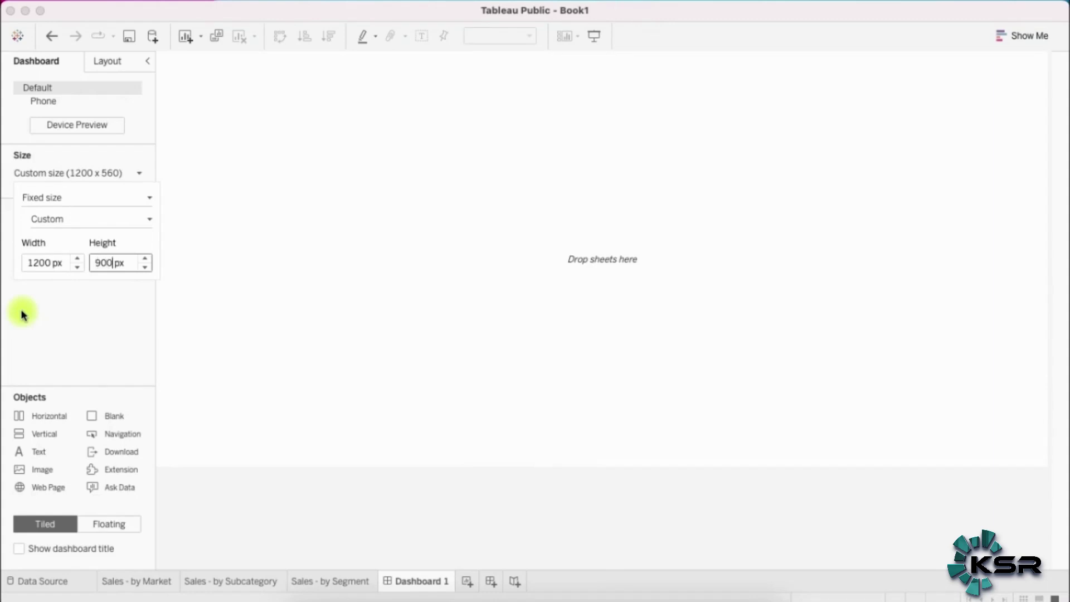
pyautogui.press('Tab')
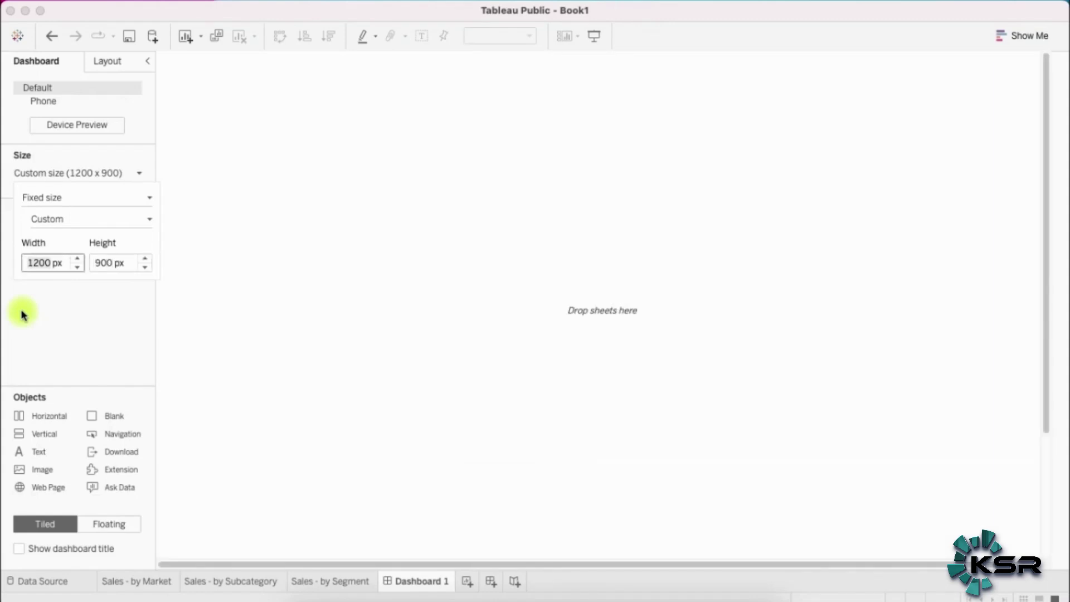
pyautogui.click(110, 329)
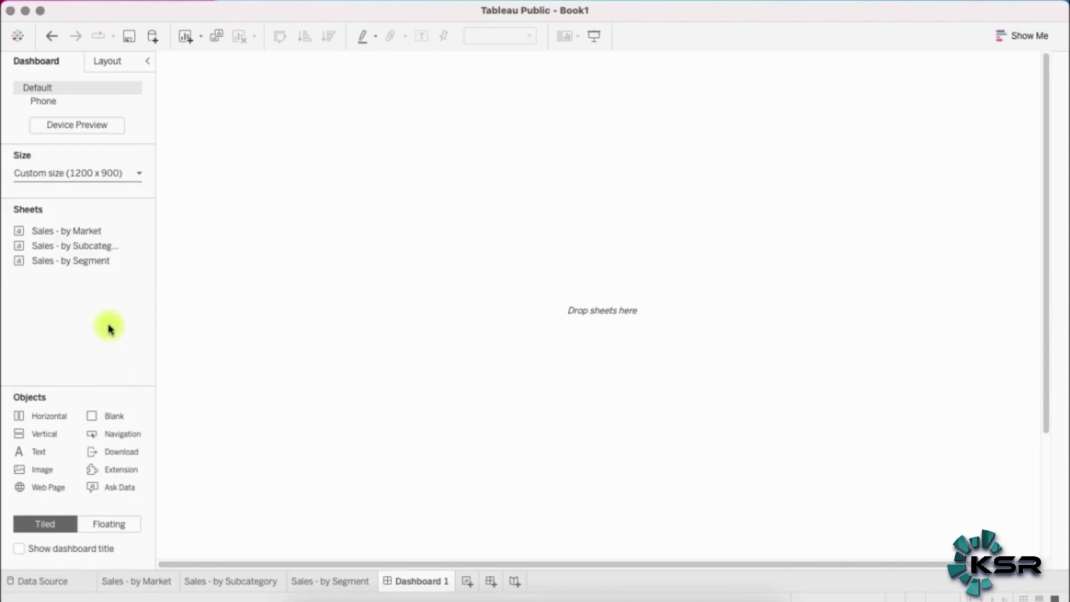
# Place the Sales - by Market sheet on the dashboard and the Sales - by Subcategory sheet in the area below it.
pyautogui.moveTo(101, 238)
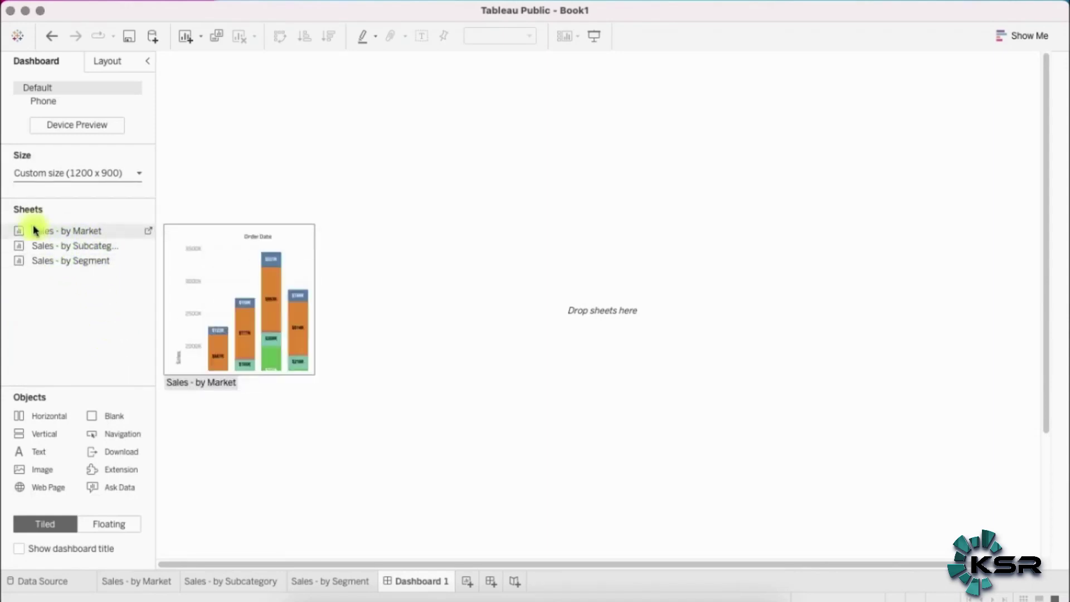
pyautogui.moveTo(71, 254)
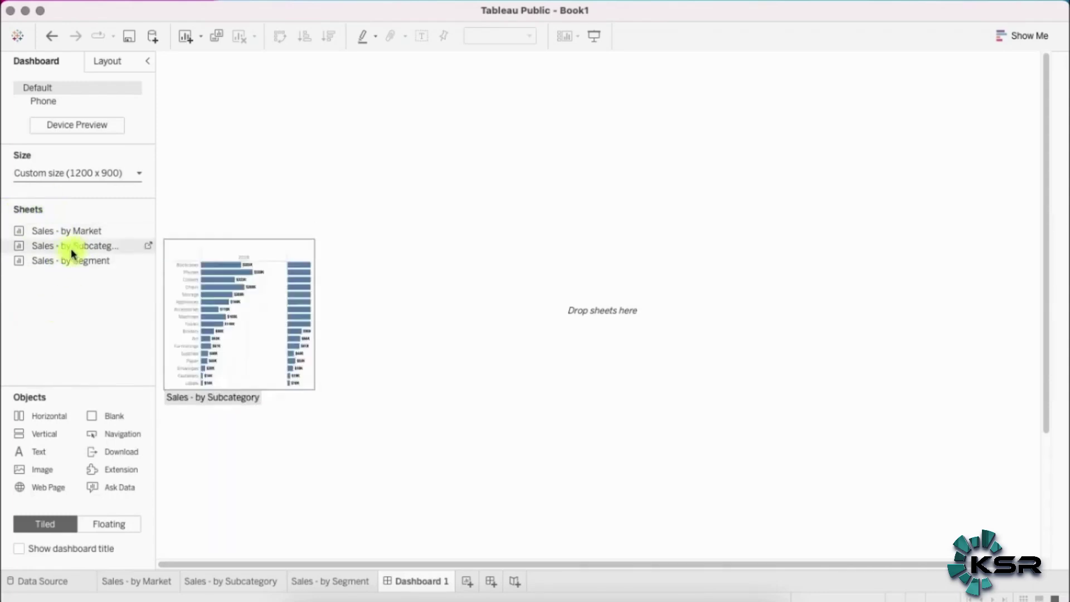
pyautogui.moveTo(89, 232); pyautogui.dragTo(300, 218)
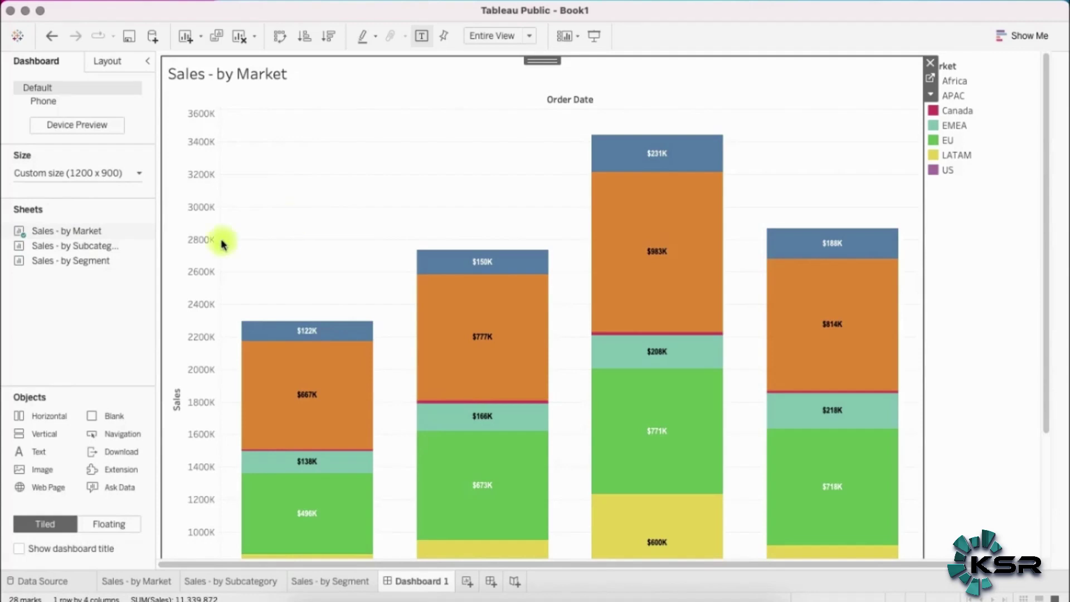
pyautogui.moveTo(87, 247)
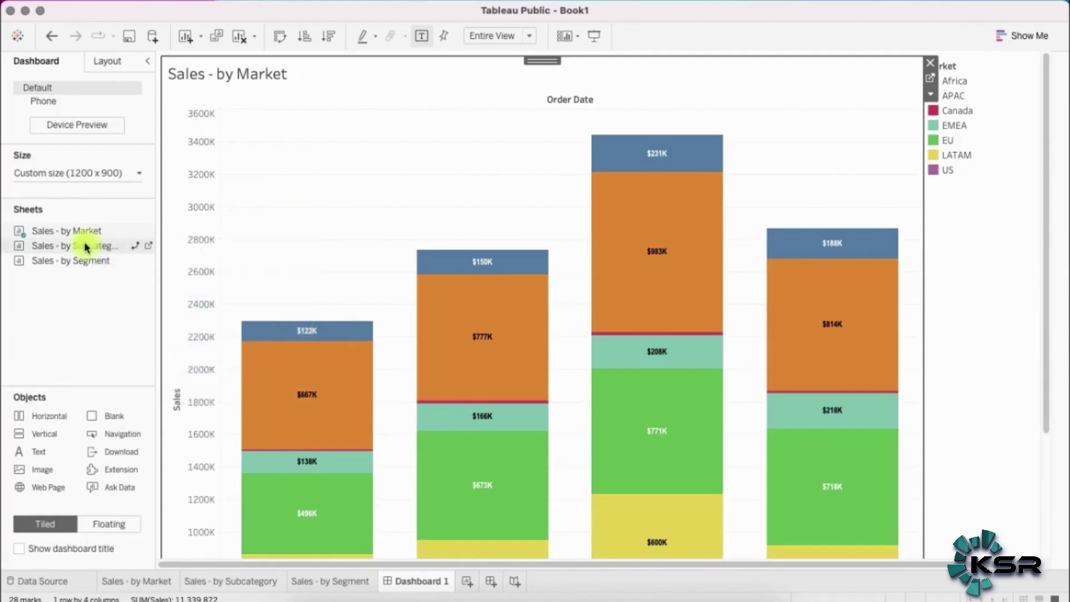
pyautogui.moveTo(86, 247); pyautogui.dragTo(173, 253)
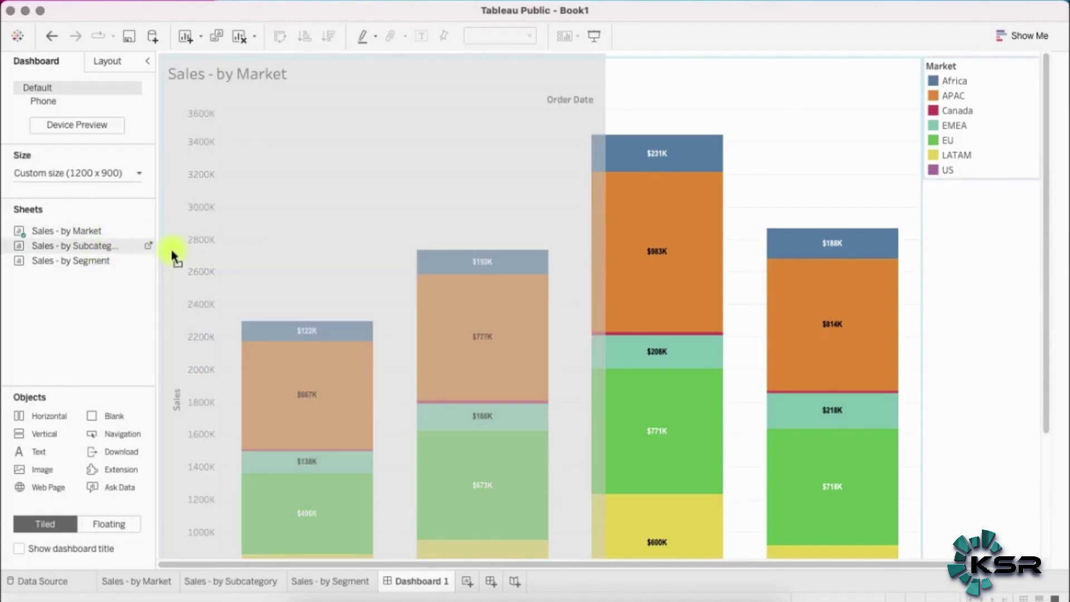
pyautogui.moveTo(183, 244); pyautogui.dragTo(575, 486)
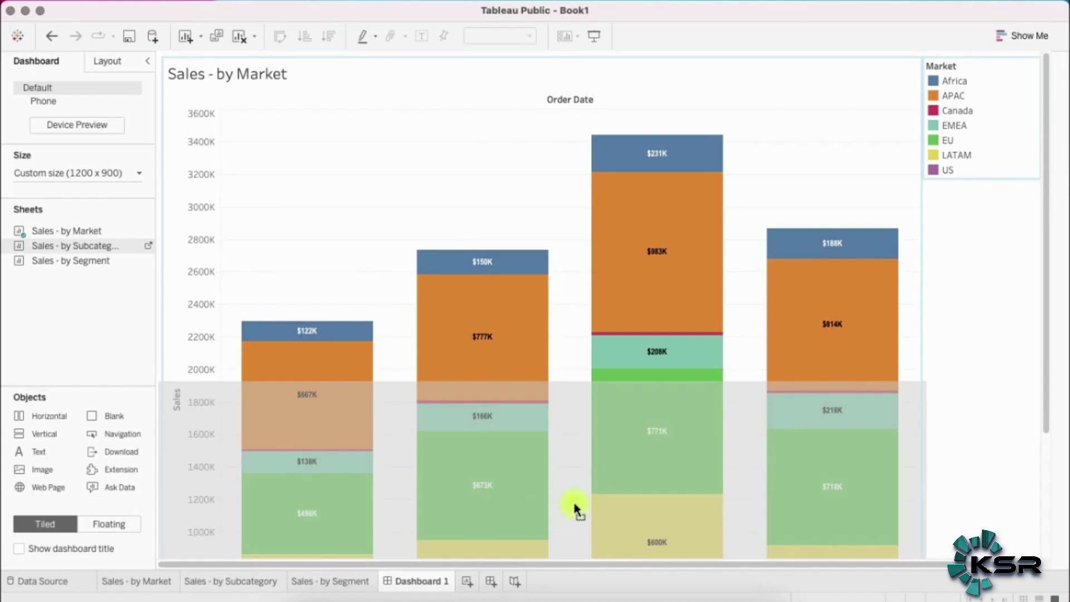
pyautogui.moveTo(570, 502); pyautogui.dragTo(592, 445)
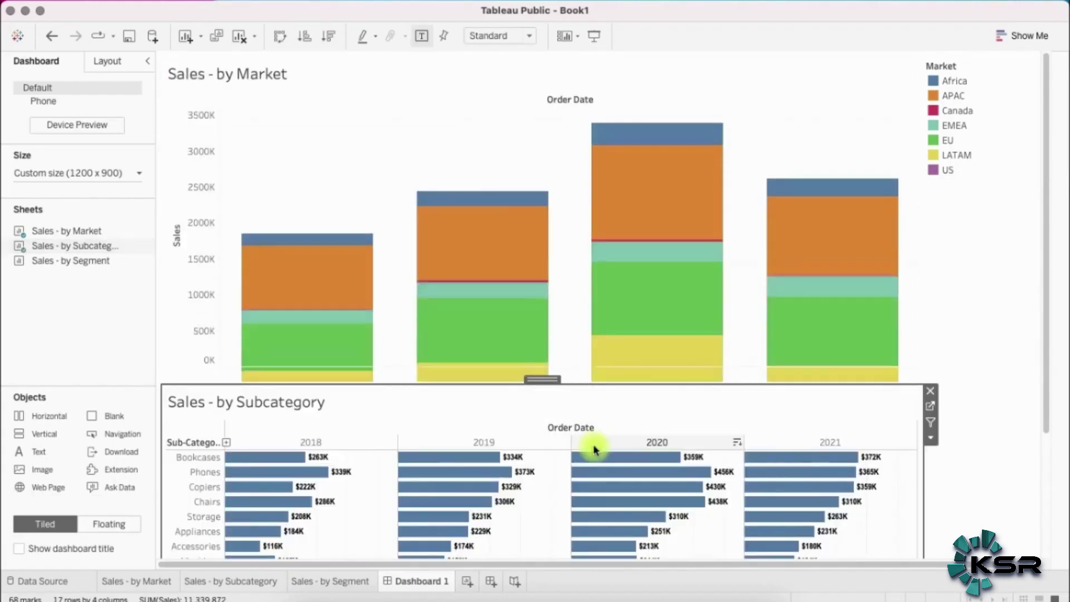
# Add the Sales - by Segment sheet to the dashboard, to the right of the Sales - by Market chart.
pyautogui.moveTo(79, 265)
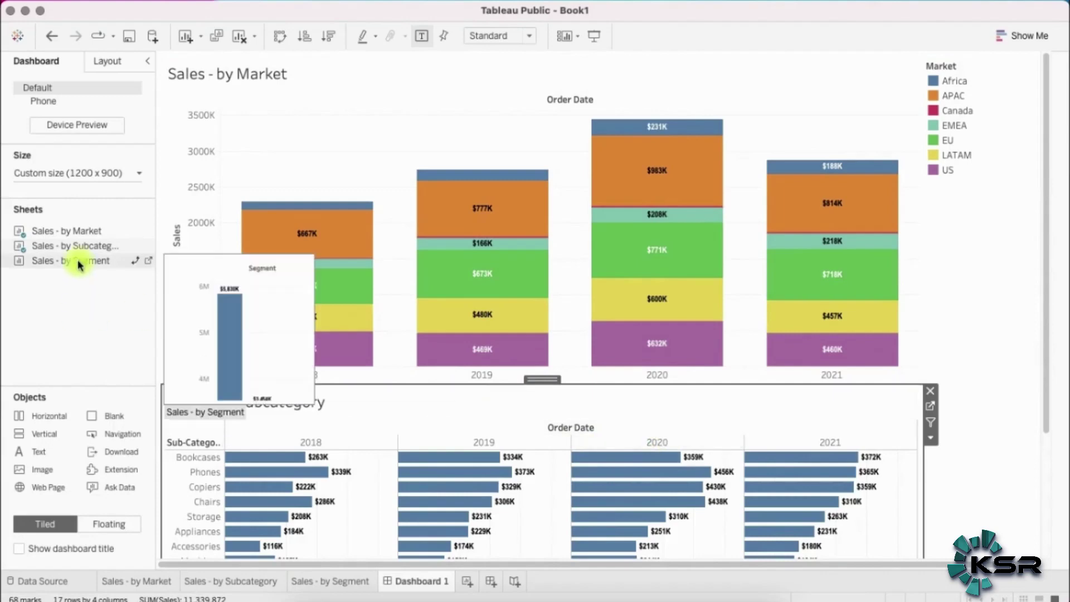
pyautogui.moveTo(77, 266); pyautogui.dragTo(733, 265)
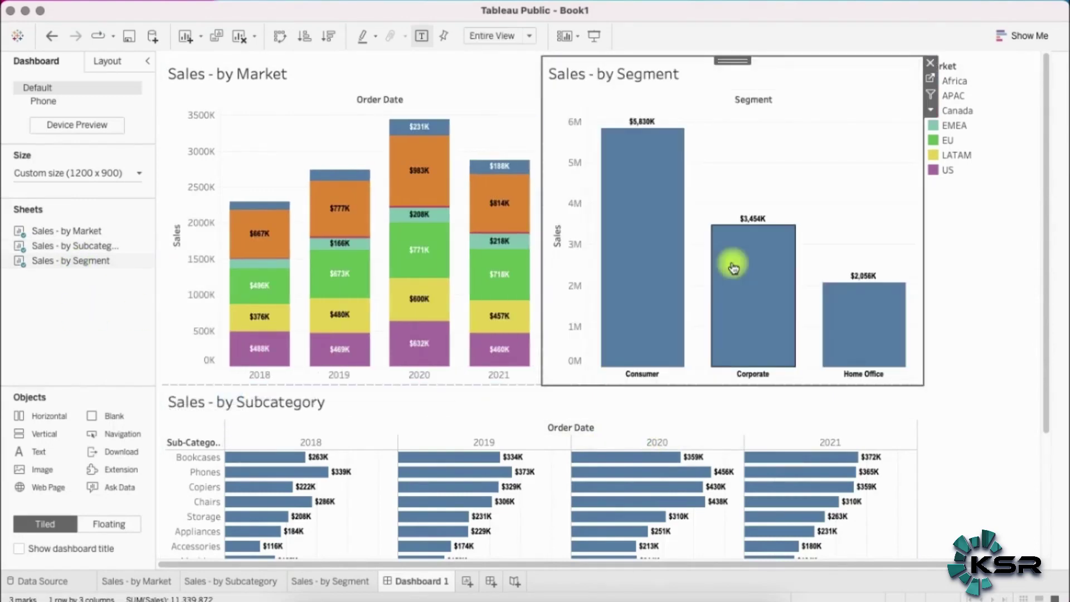
pyautogui.click(1015, 281)
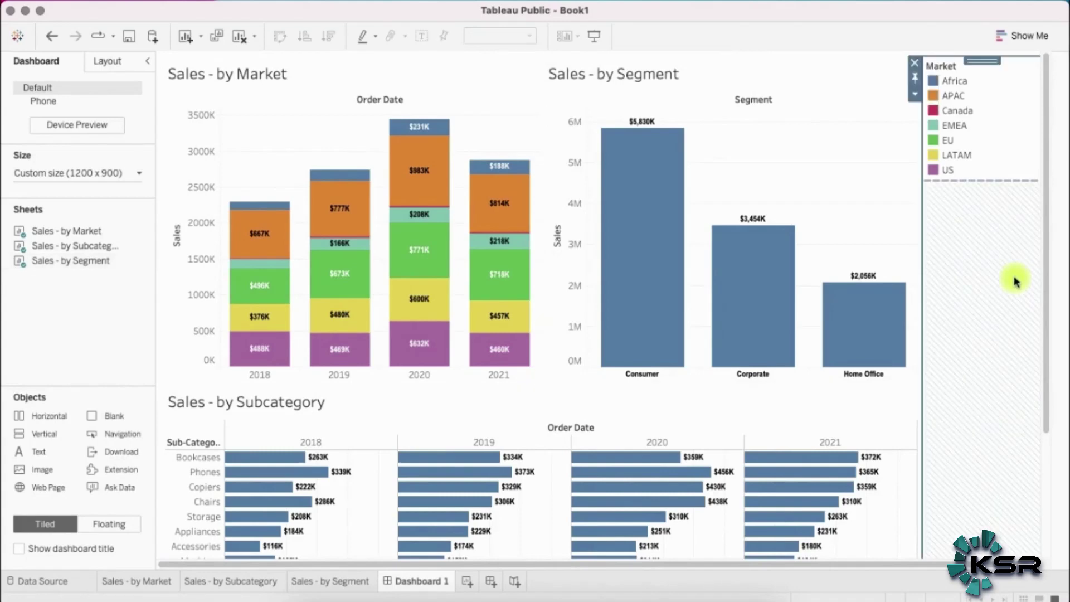
pyautogui.click(856, 174)
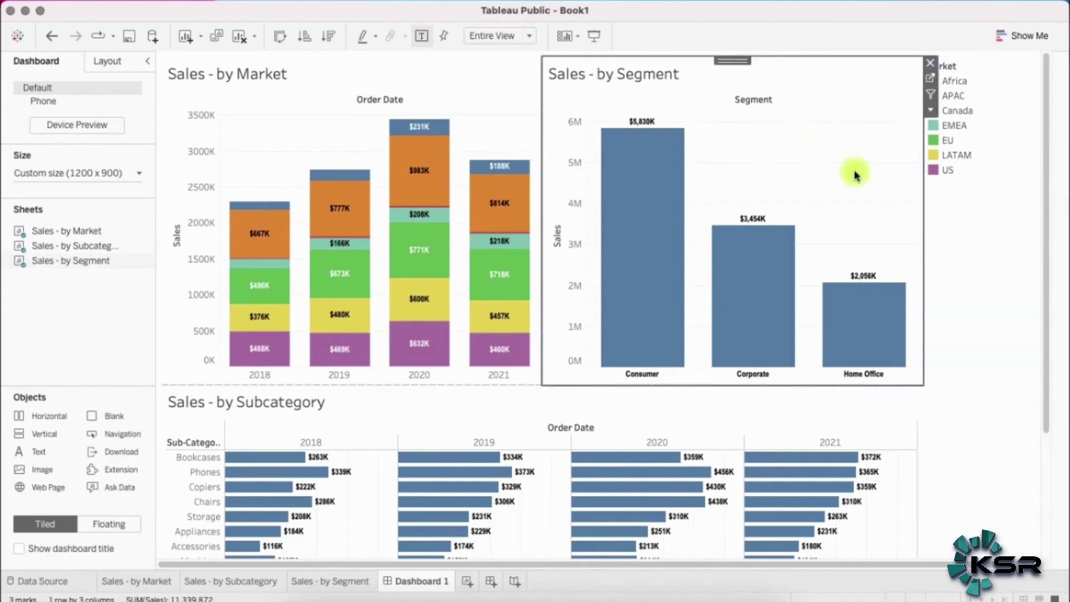
# Hide the Order Date field label for columns on the Sales - by Market chart.
pyautogui.click(387, 105)
pyautogui.rightClick(386, 106)
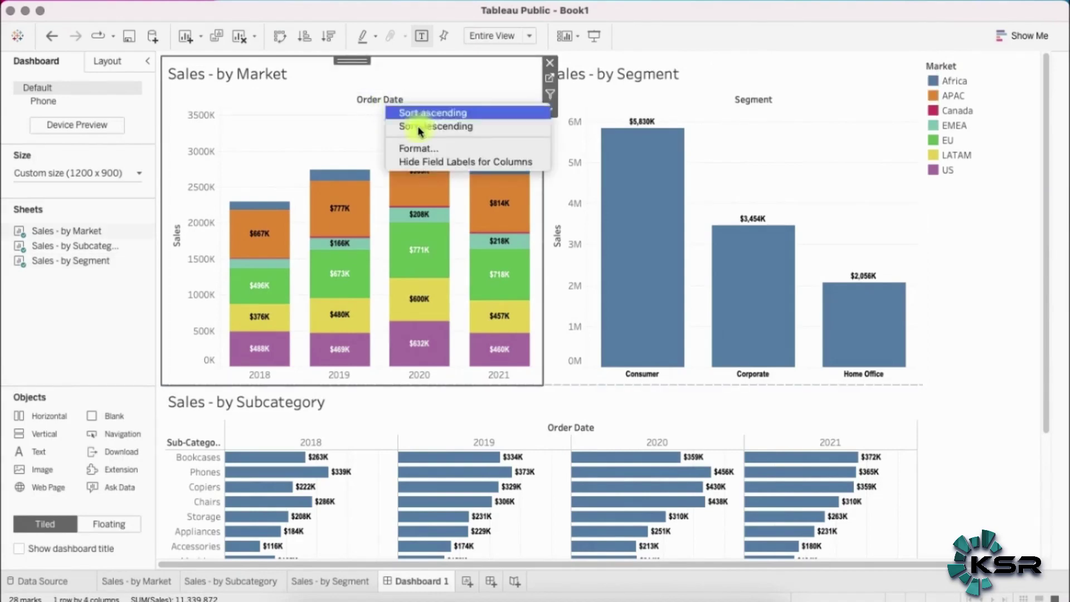
pyautogui.click(493, 161)
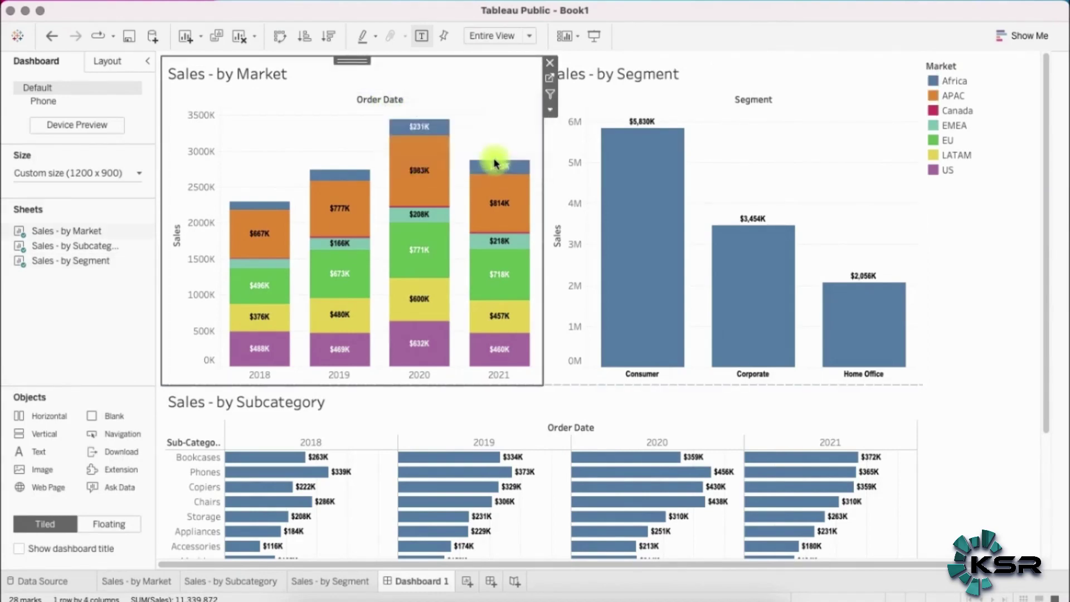
# Hide the Segment field label on the Sales - by Segment chart and the Order Date field label on the Sales - by Subcategory chart.
pyautogui.click(761, 105)
pyautogui.rightClick(761, 105)
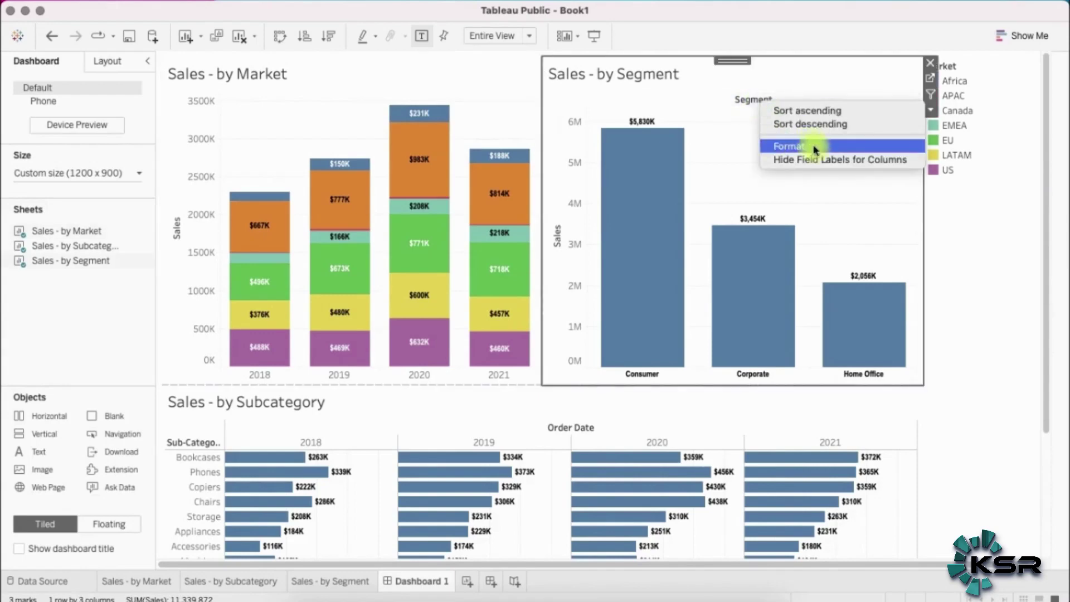
pyautogui.click(819, 159)
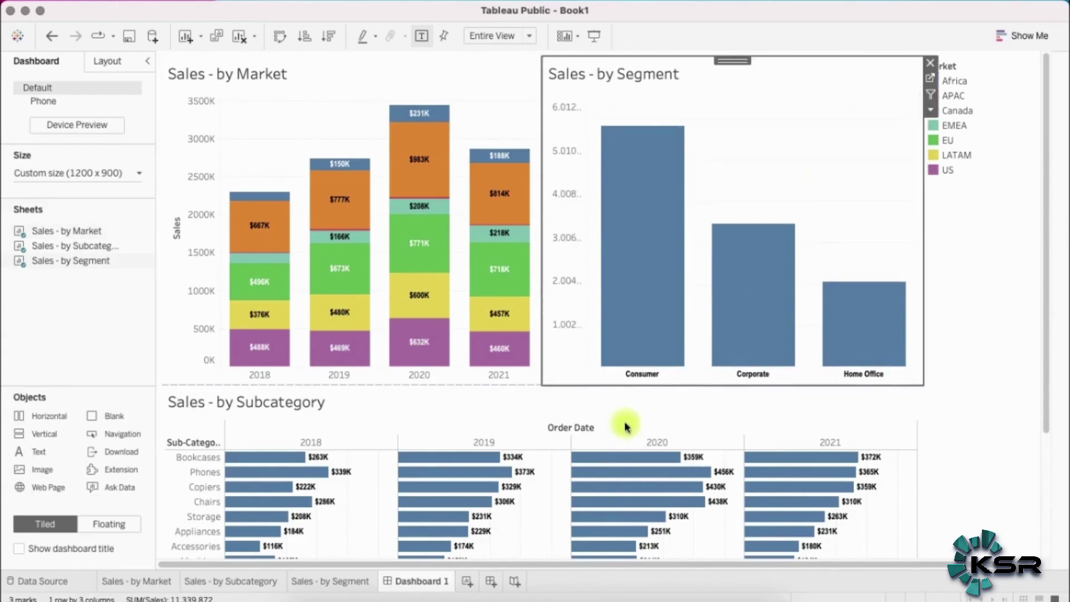
pyautogui.rightClick(580, 430)
pyautogui.click(634, 488)
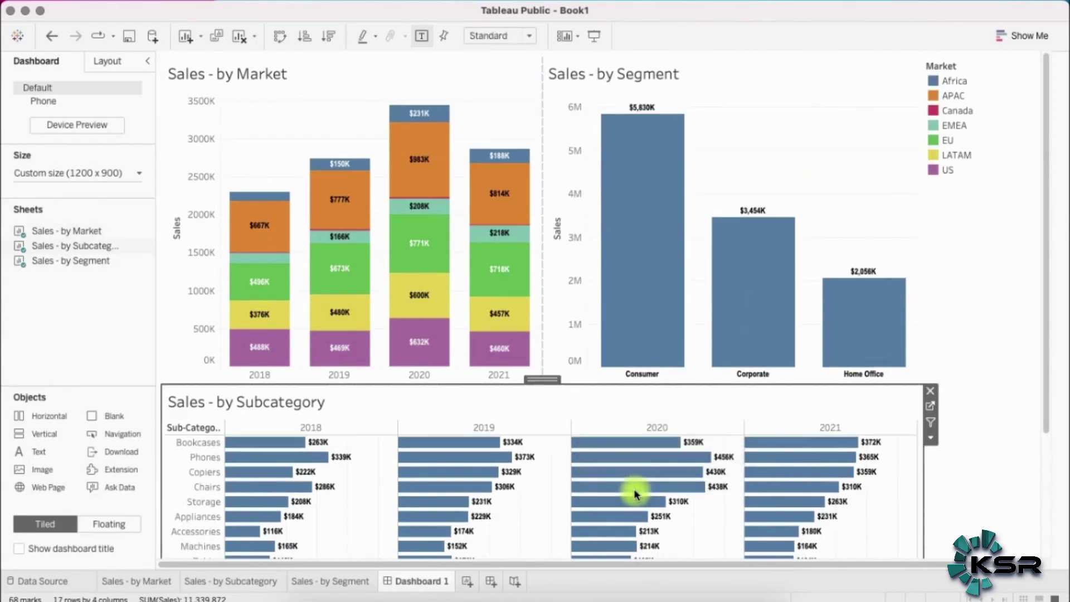
# Format the Sales - by Market chart title in Tableau Bold at size 12.
pyautogui.rightClick(250, 74)
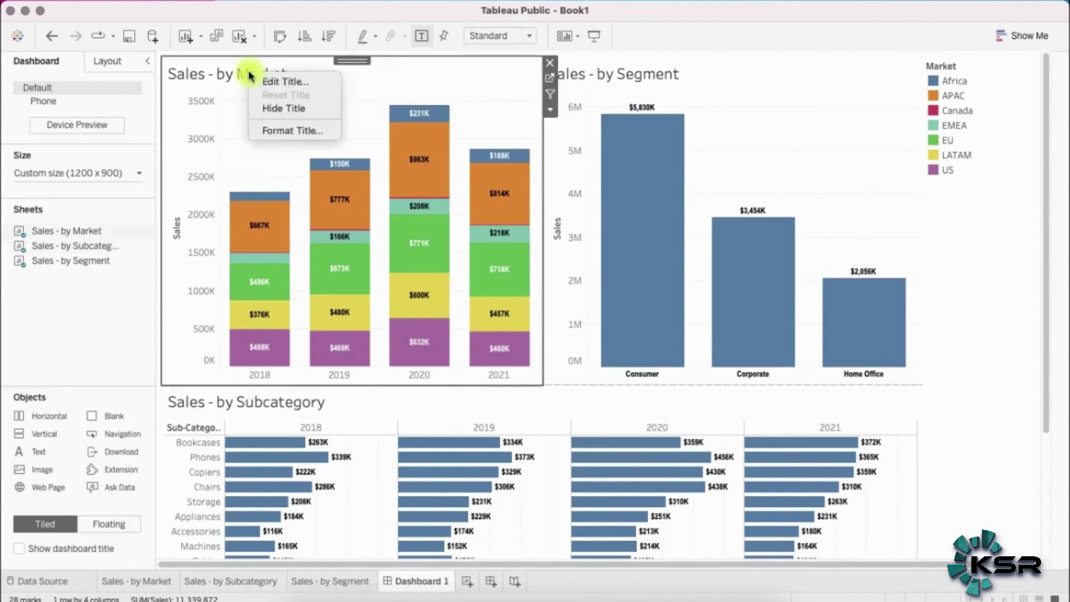
pyautogui.click(281, 82)
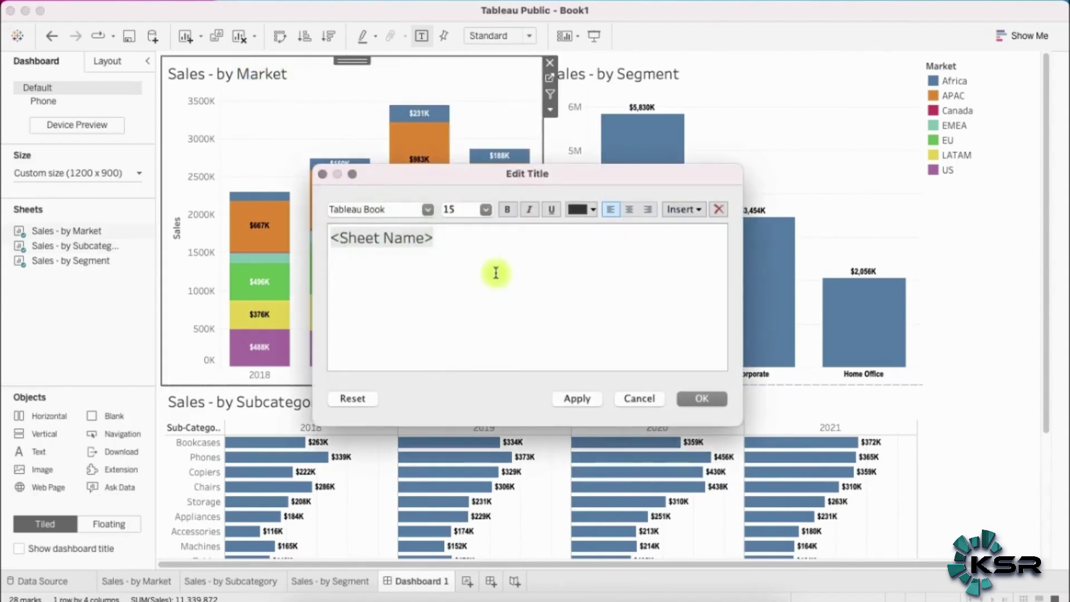
pyautogui.click(428, 209)
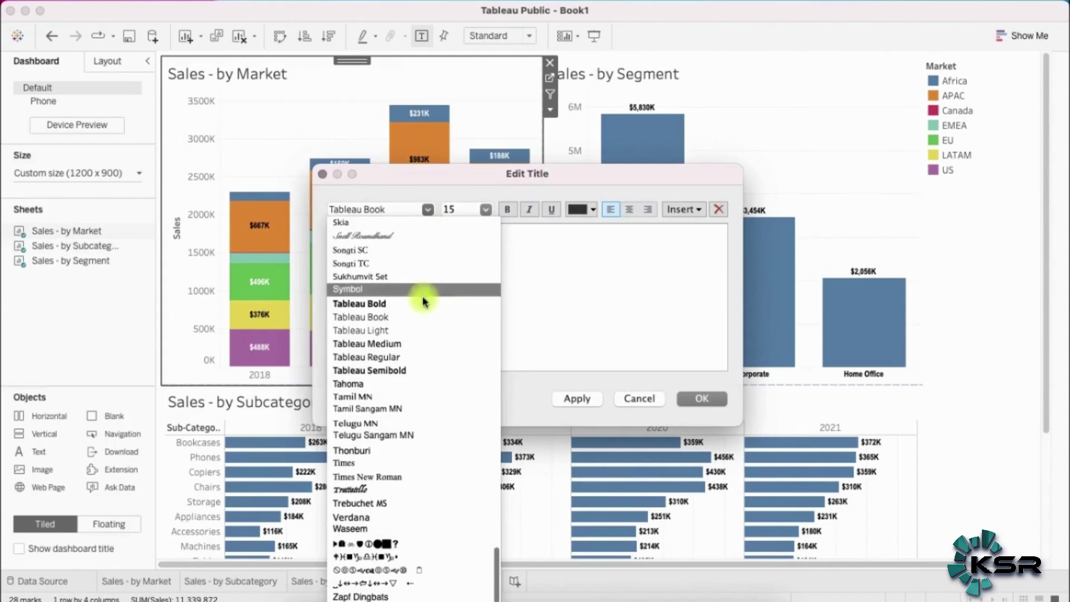
pyautogui.click(421, 303)
pyautogui.click(486, 210)
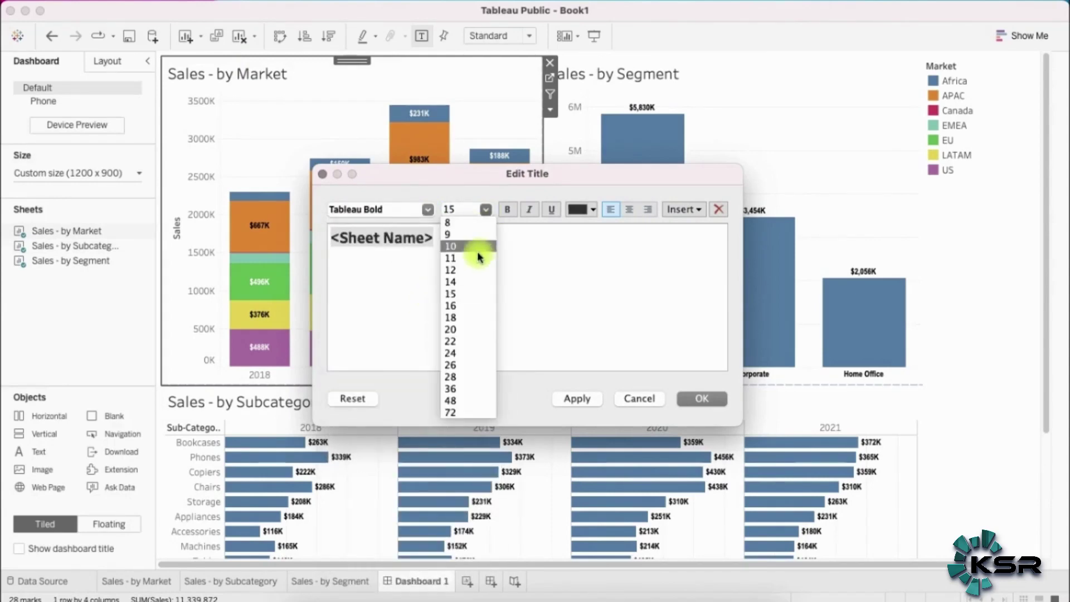
pyautogui.click(478, 271)
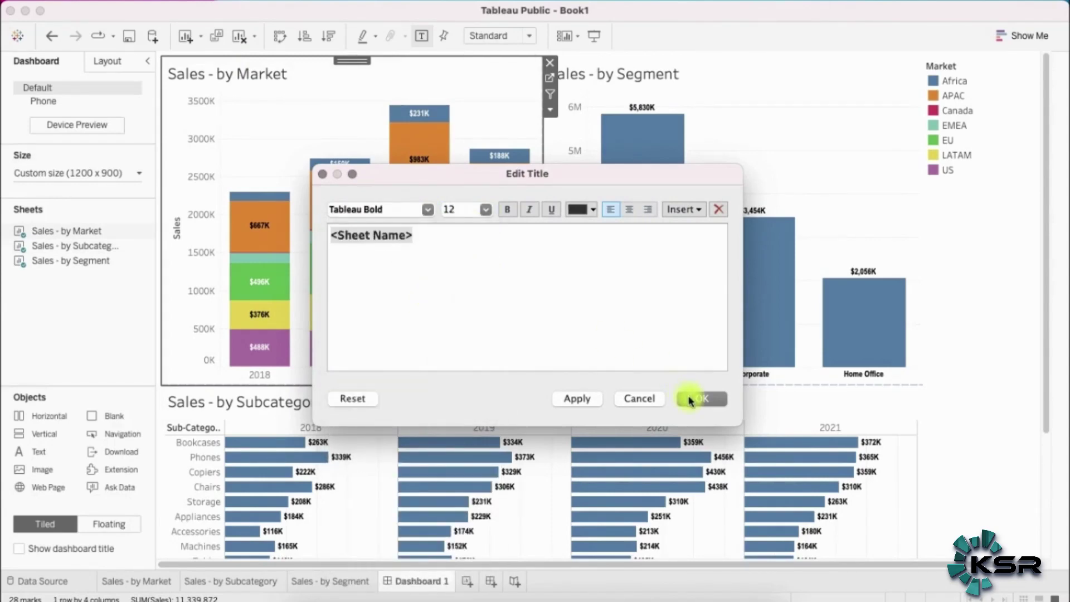
pyautogui.click(689, 399)
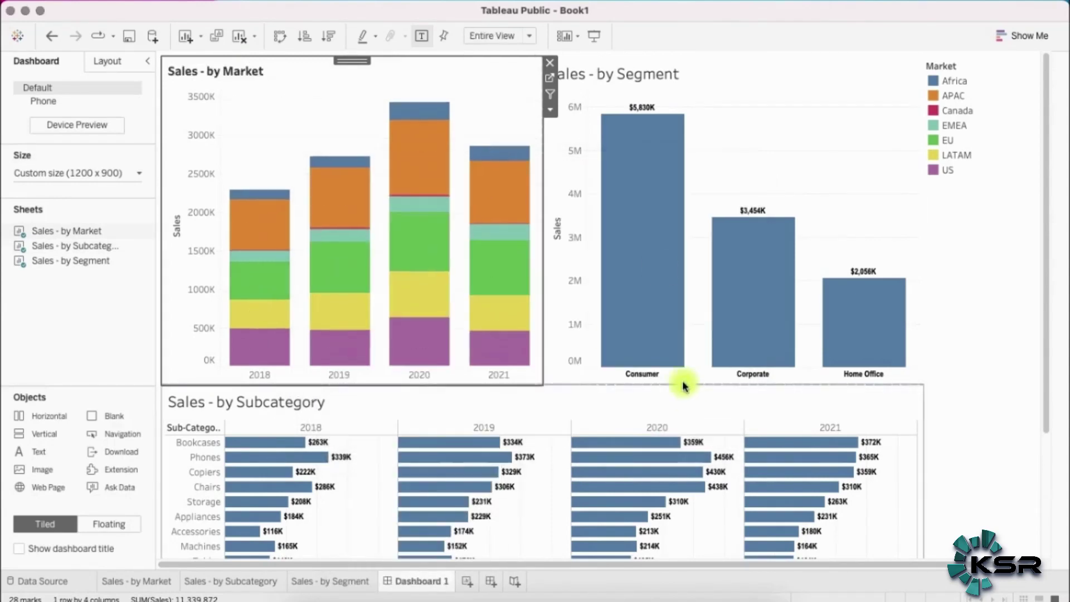
# Format the Sales - by Segment chart title in Tableau Bold at size 12.
pyautogui.rightClick(623, 87)
pyautogui.click(648, 92)
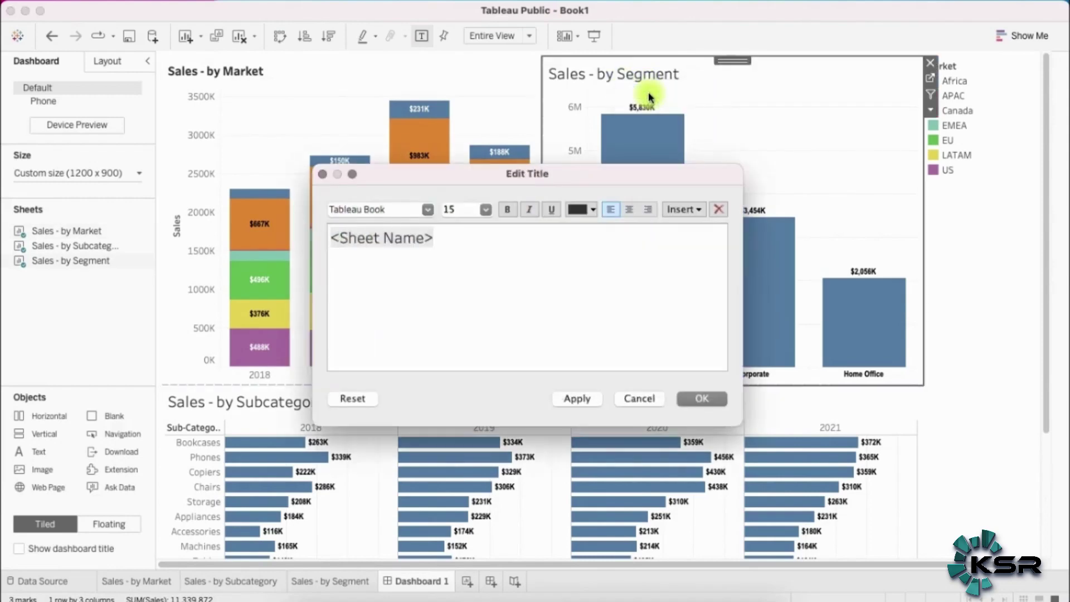
pyautogui.click(428, 209)
pyautogui.click(409, 302)
pyautogui.click(486, 208)
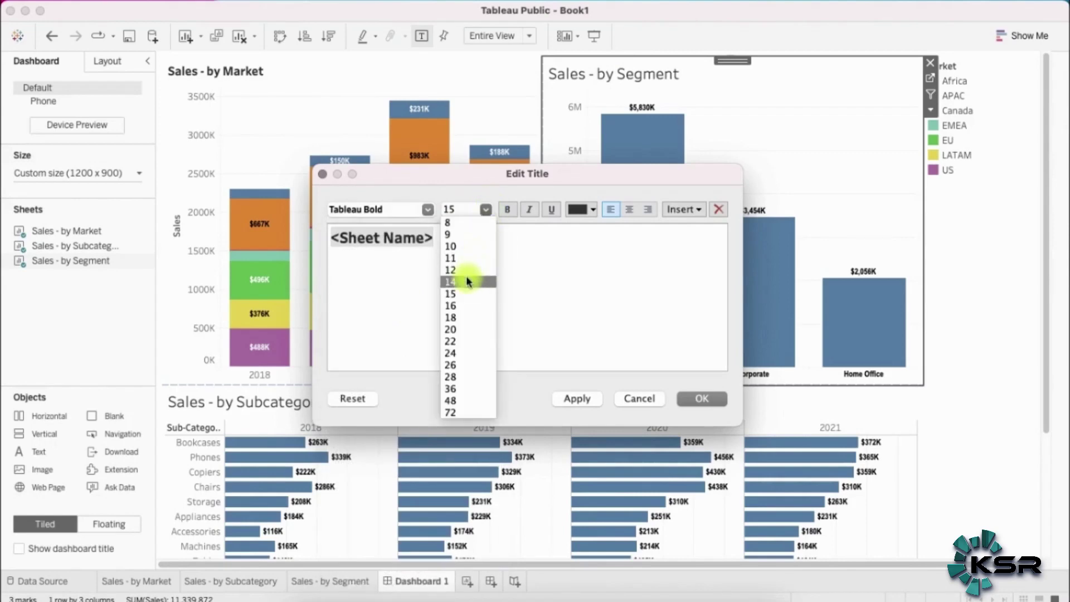
pyautogui.click(467, 270)
pyautogui.click(713, 399)
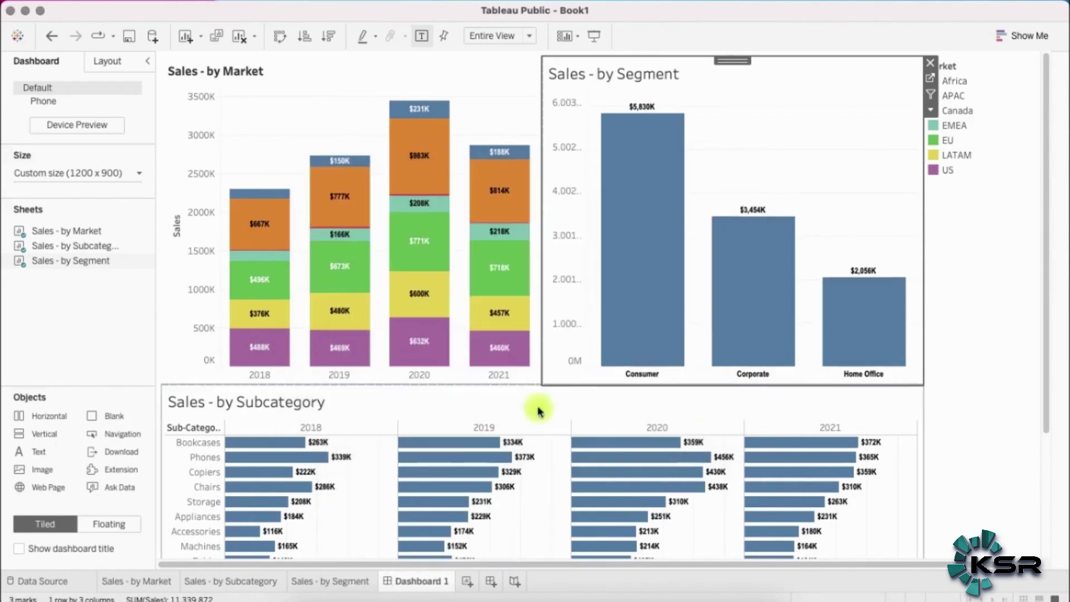
# Format the Sales - by Subcategory chart title in Tableau Bold at size 12.
pyautogui.rightClick(296, 403)
pyautogui.click(341, 413)
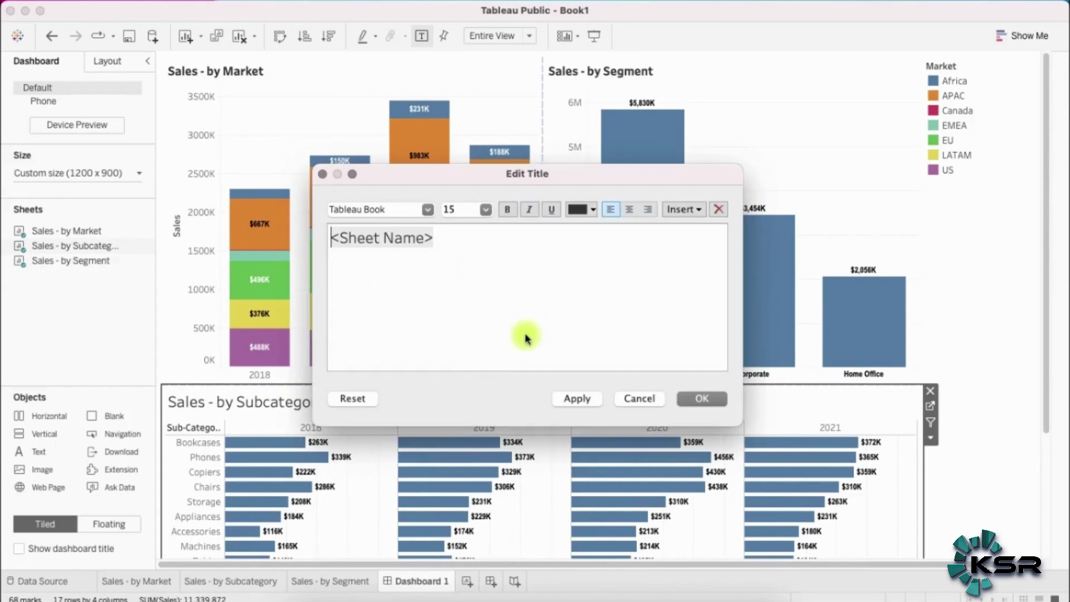
pyautogui.click(428, 208)
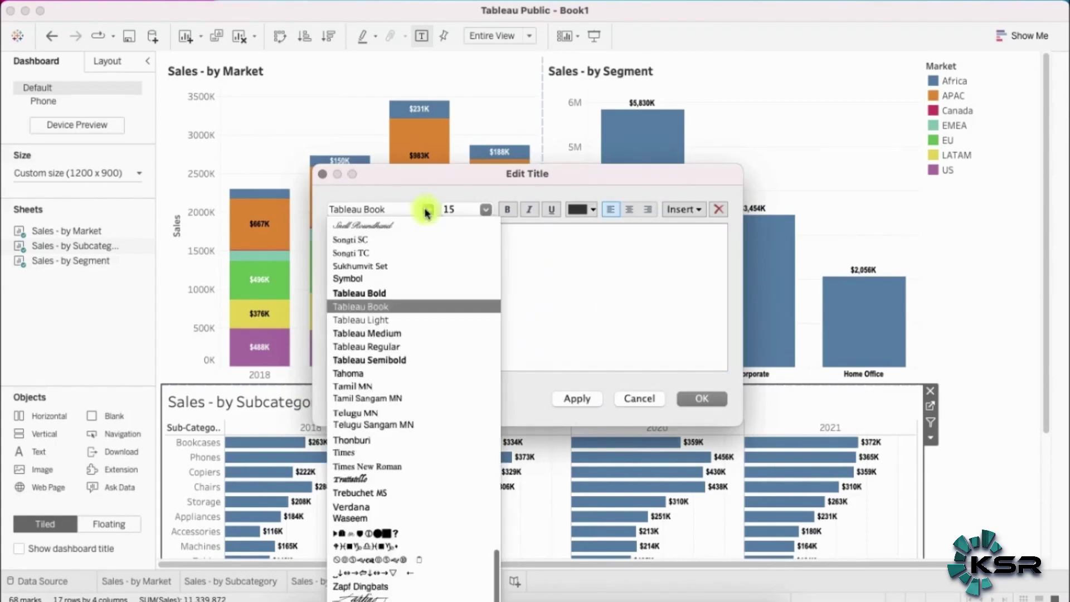
pyautogui.click(383, 302)
pyautogui.click(485, 210)
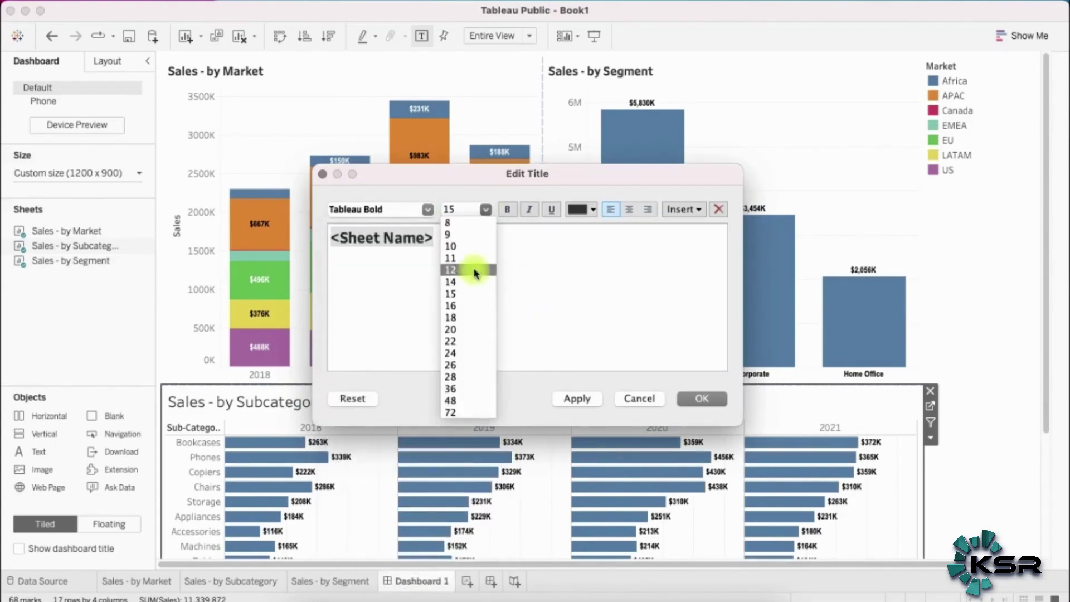
pyautogui.click(472, 270)
pyautogui.click(703, 398)
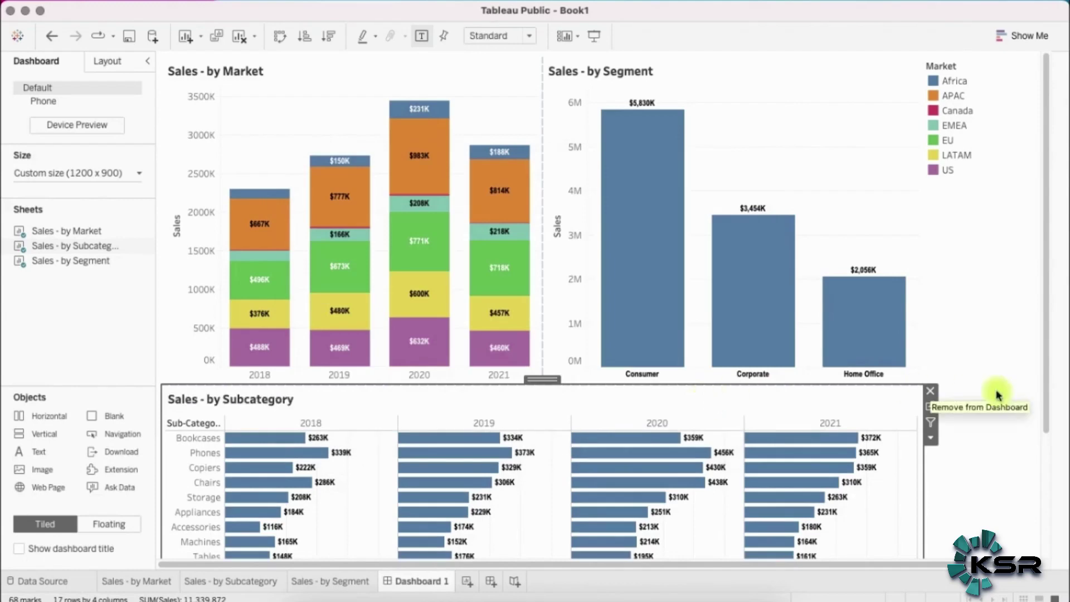
# Show the dashboard title and replace its text with SALES TRACKING DASHBOARD.
pyautogui.click(861, 151)
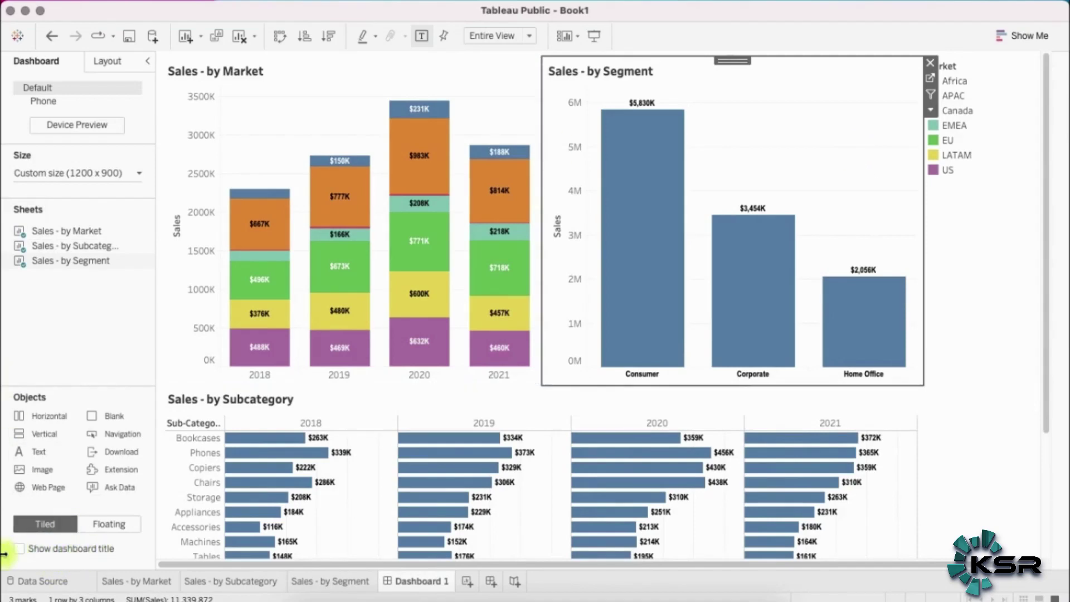
pyautogui.click(18, 551)
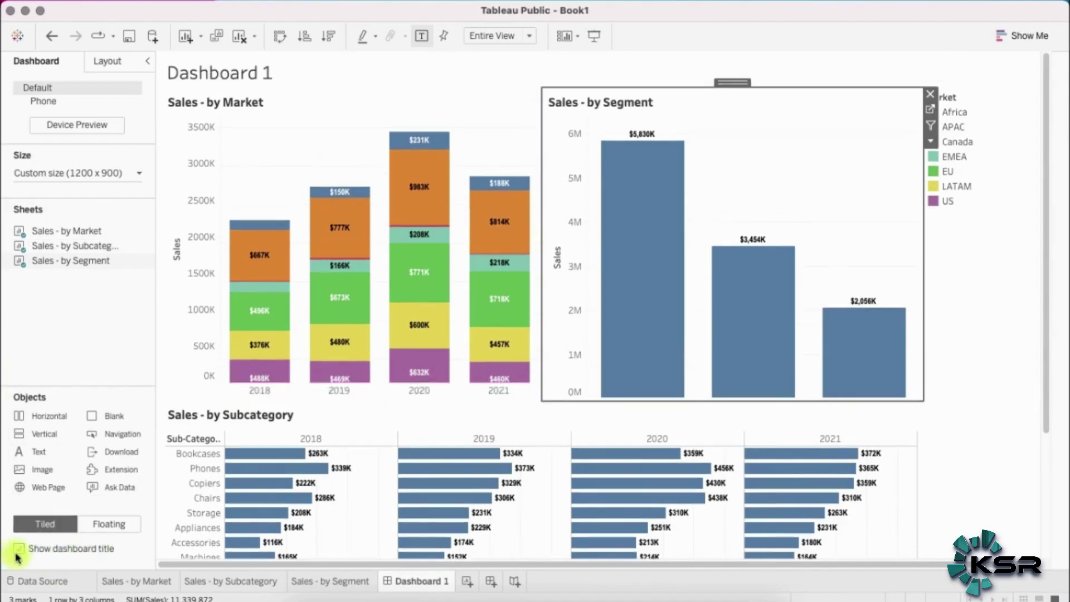
pyautogui.rightClick(243, 76)
pyautogui.click(271, 86)
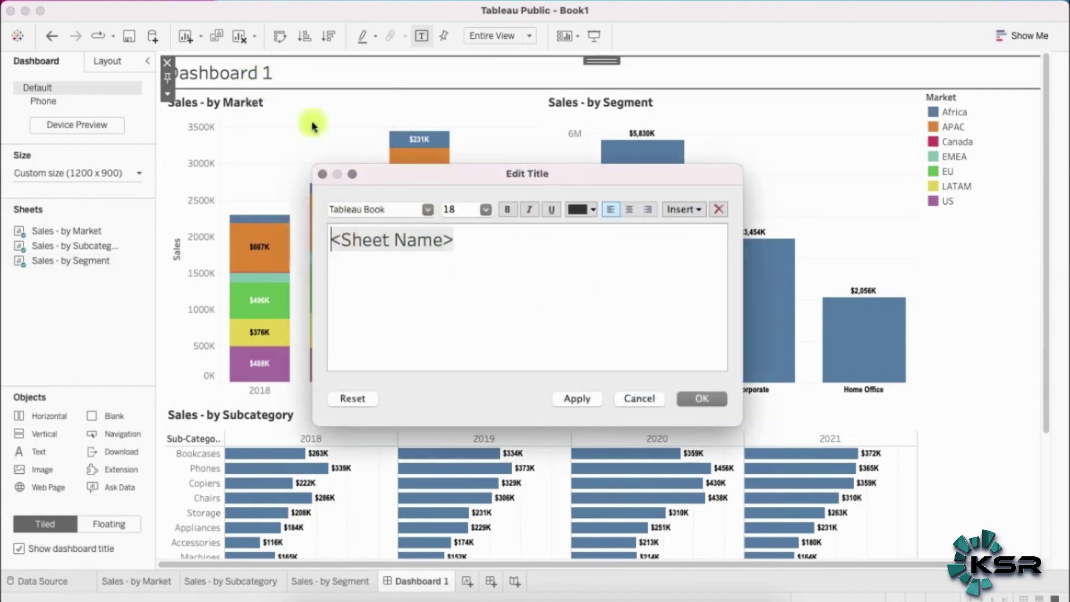
pyautogui.write('SALES TRACKING DASHBOARD')
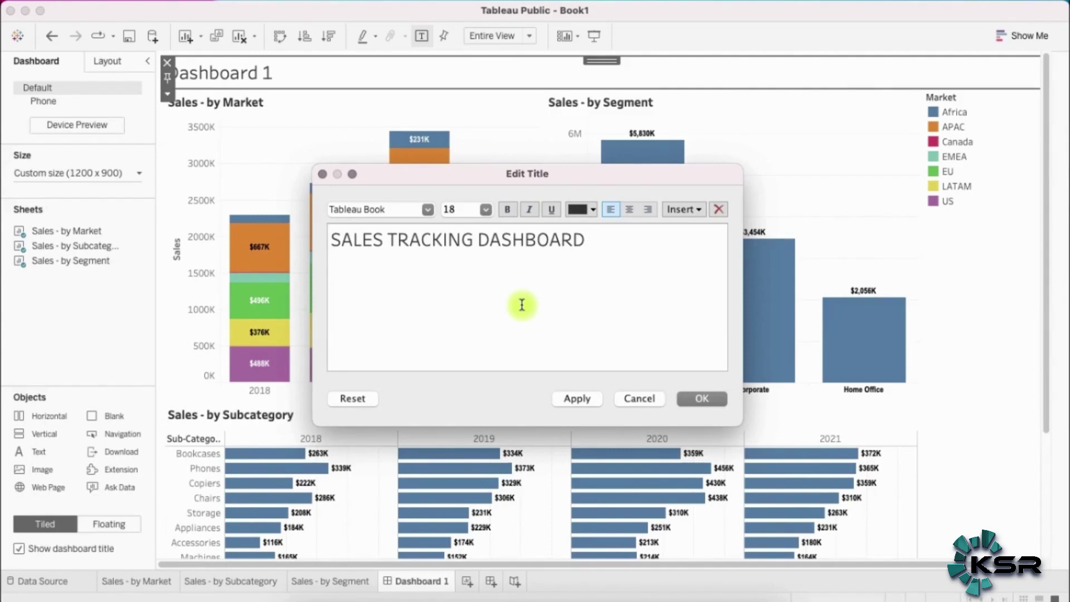
# Format the dashboard title text in Tableau Bold, centred, with white as the font colour.
pyautogui.press('super+a')
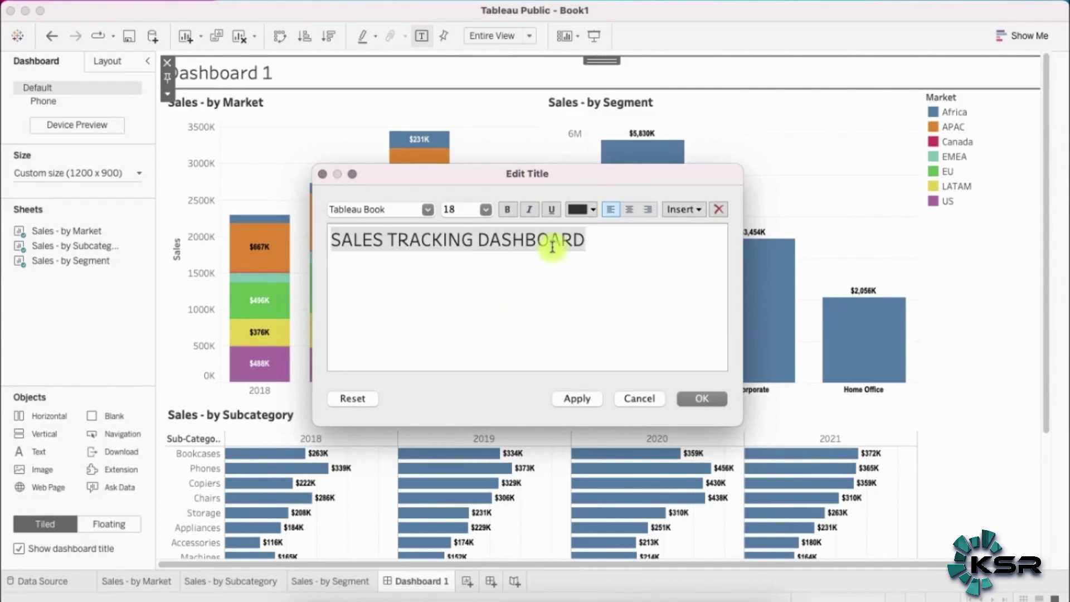
pyautogui.click(427, 209)
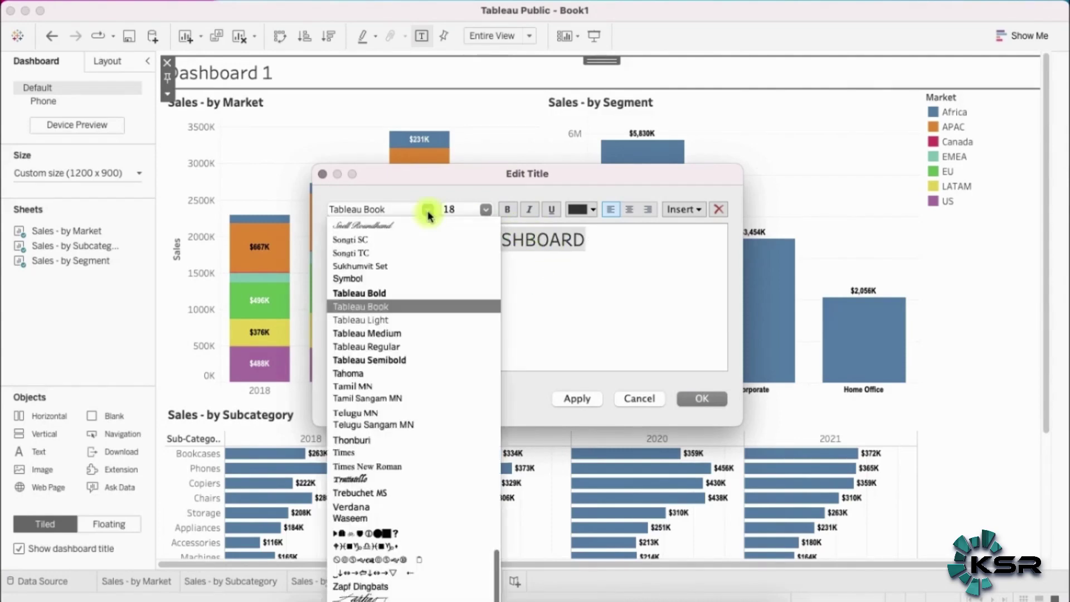
pyautogui.click(389, 291)
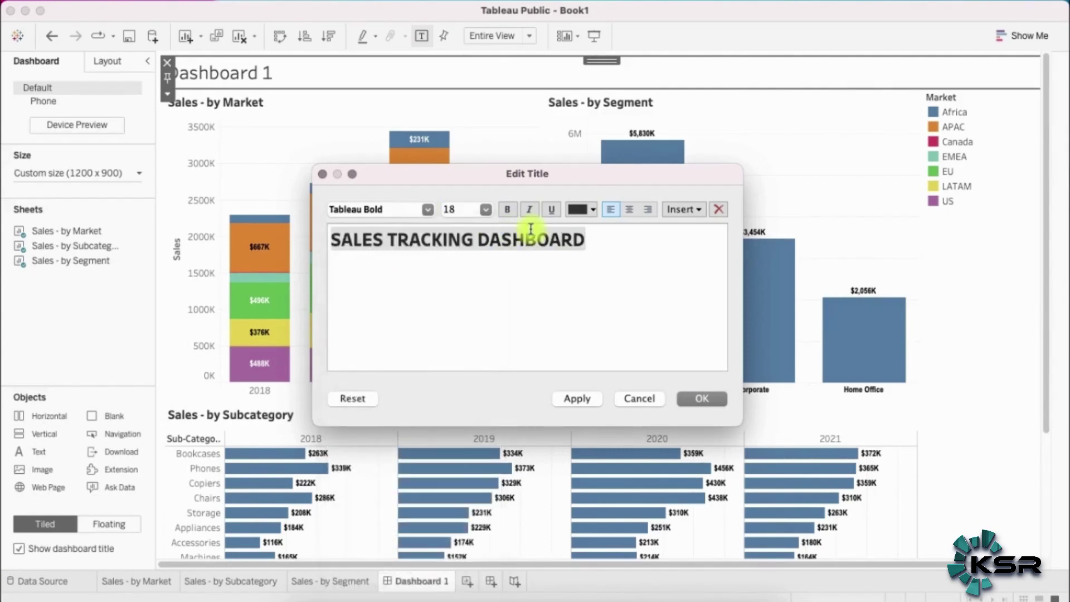
pyautogui.click(628, 209)
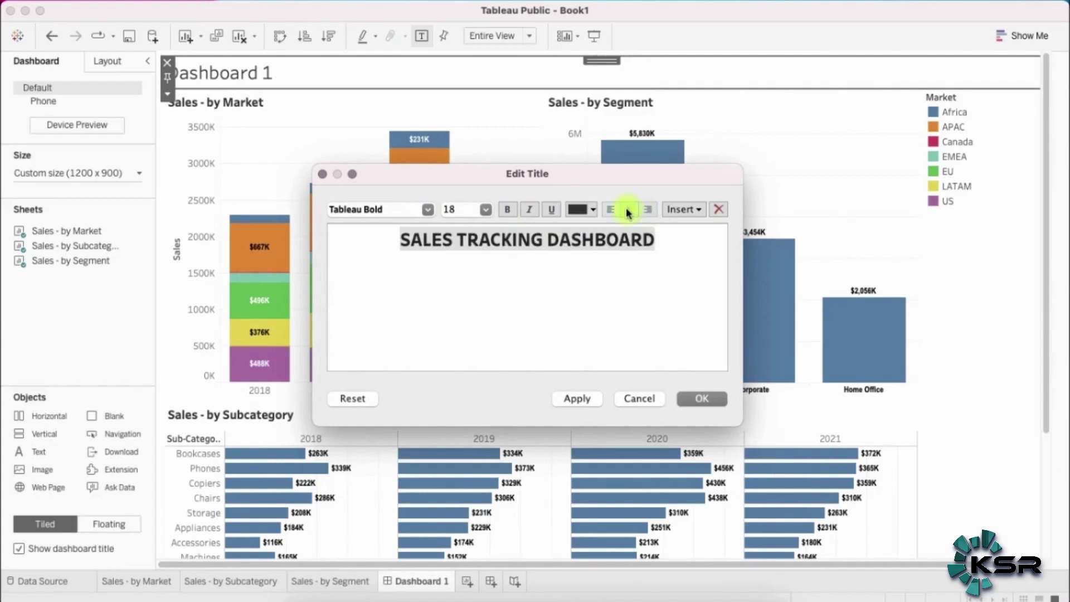
pyautogui.click(592, 209)
pyautogui.click(589, 228)
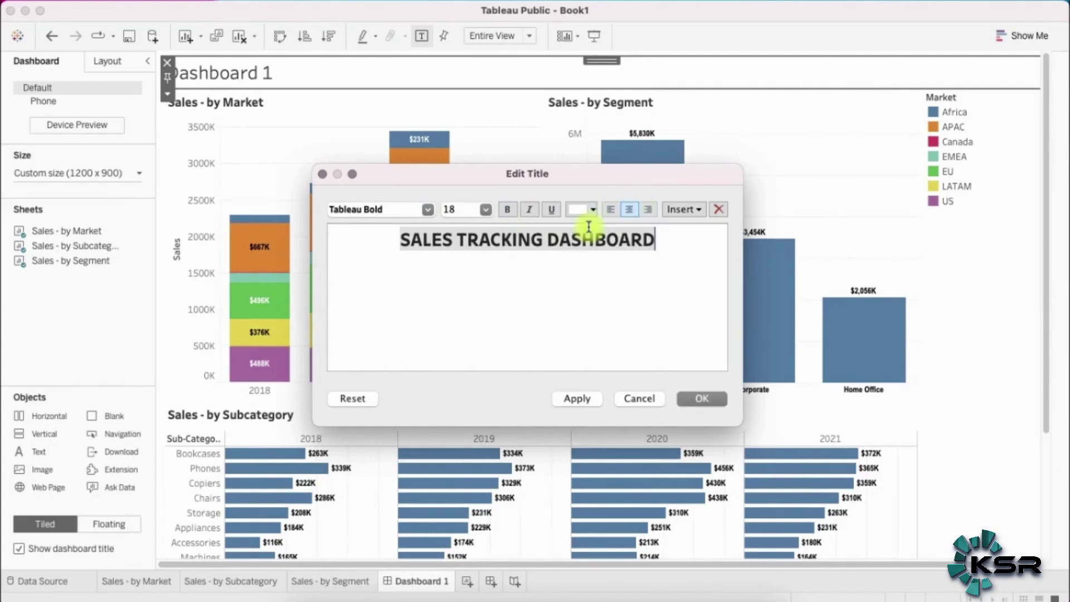
pyautogui.click(696, 396)
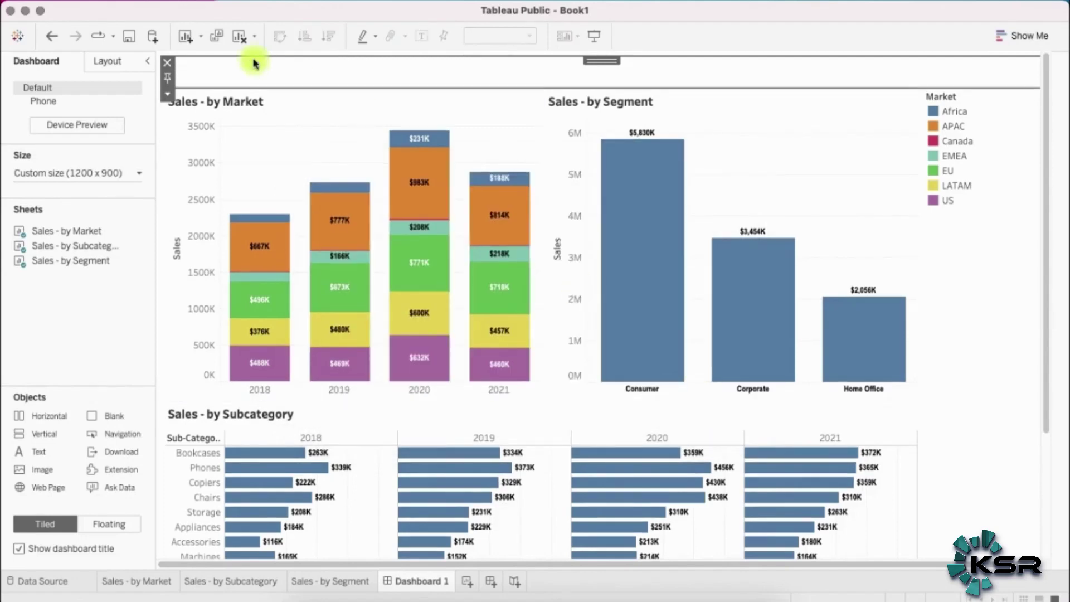
# Fill the dashboard title's background with the saved dark navy blue custom colour.
pyautogui.click(106, 62)
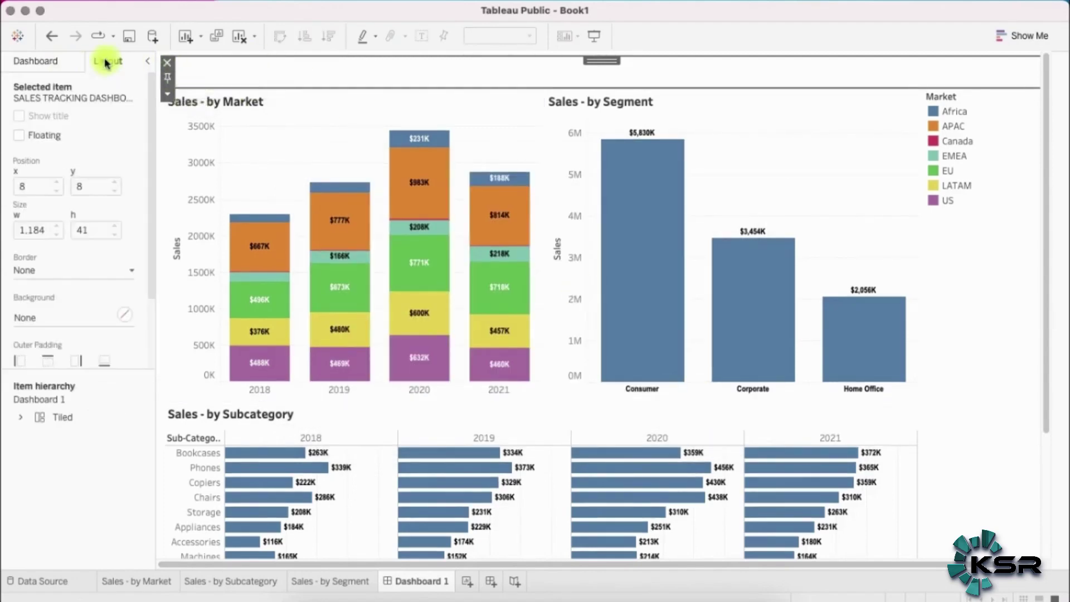
pyautogui.click(42, 320)
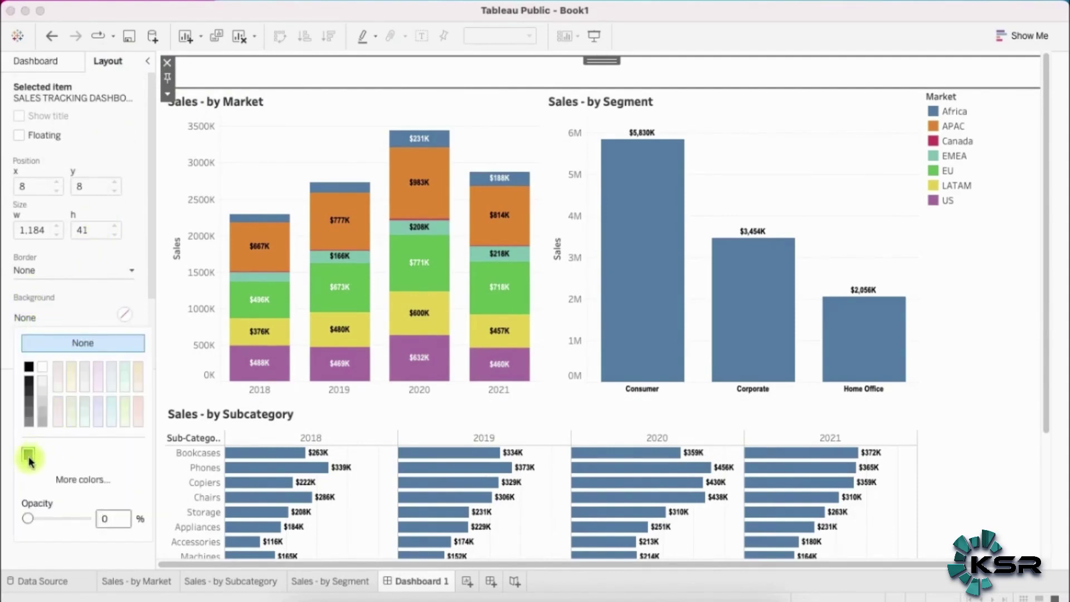
pyautogui.click(27, 456)
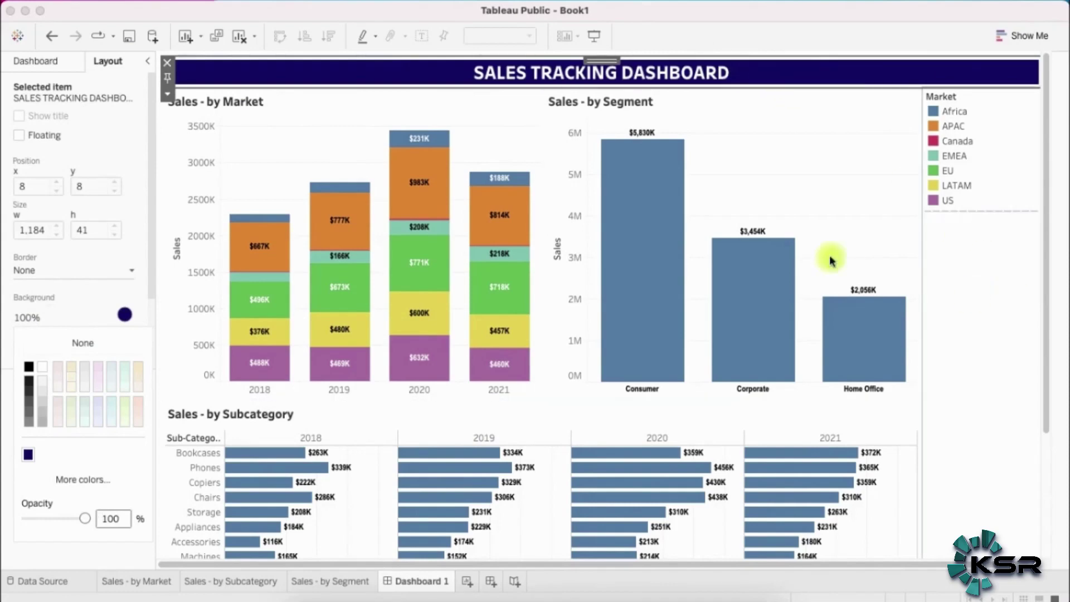
# Set the Sales - by Market, Sales - by Segment and Sales - by Subcategory charts to be used as filters on the dashboard.
pyautogui.click(435, 101)
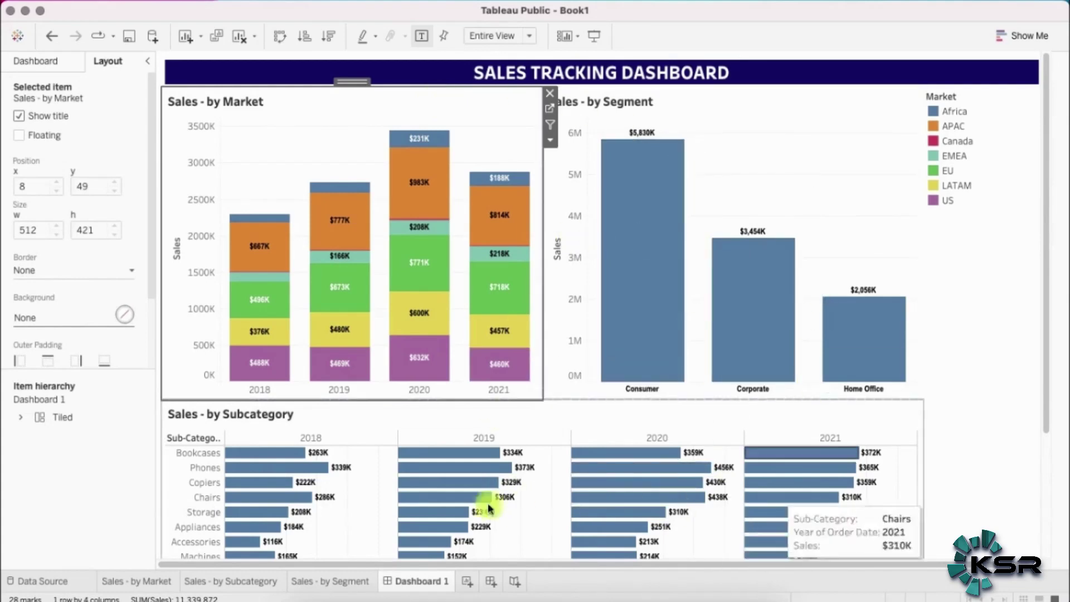
pyautogui.moveTo(419, 174)
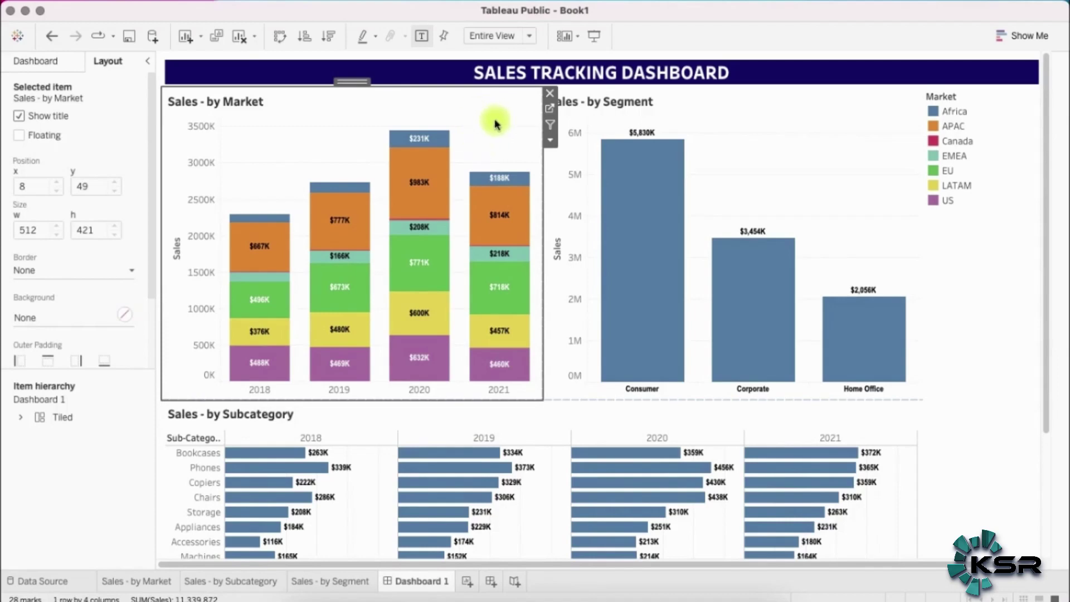
pyautogui.click(553, 127)
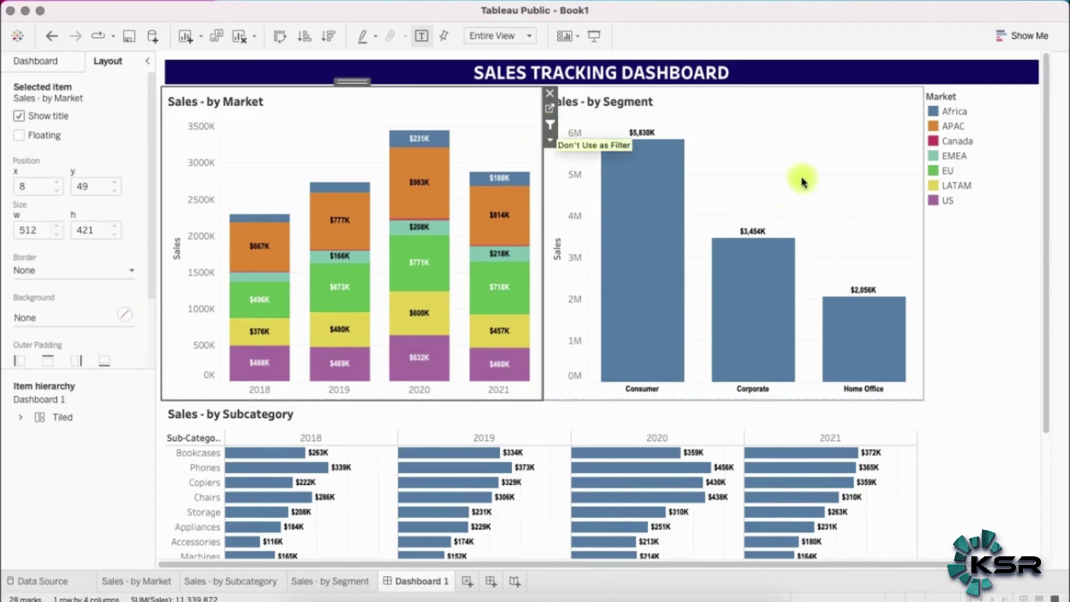
pyautogui.click(800, 180)
pyautogui.click(932, 125)
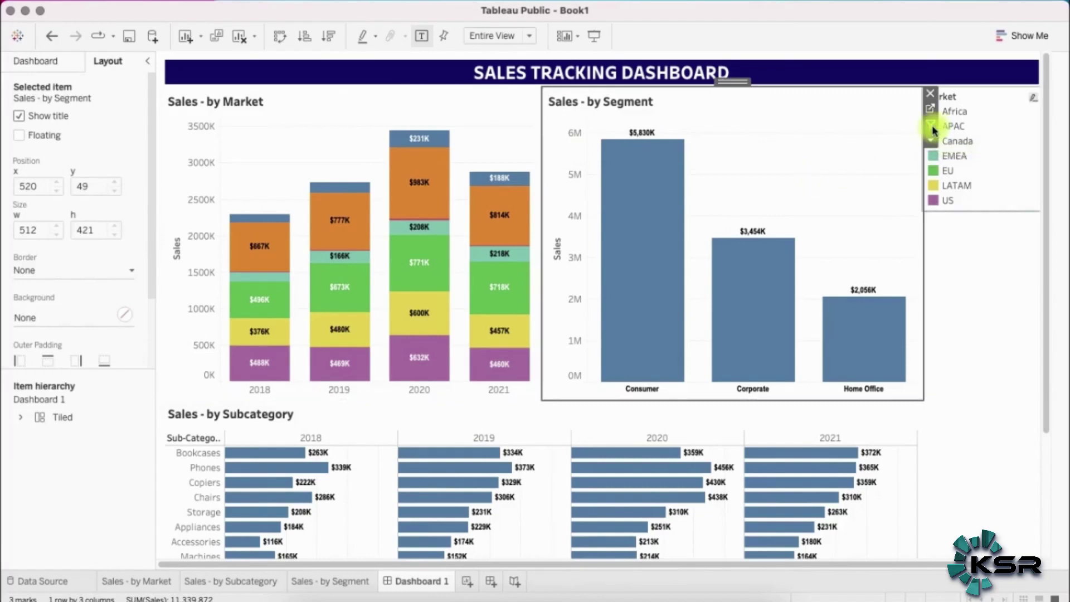
pyautogui.click(898, 511)
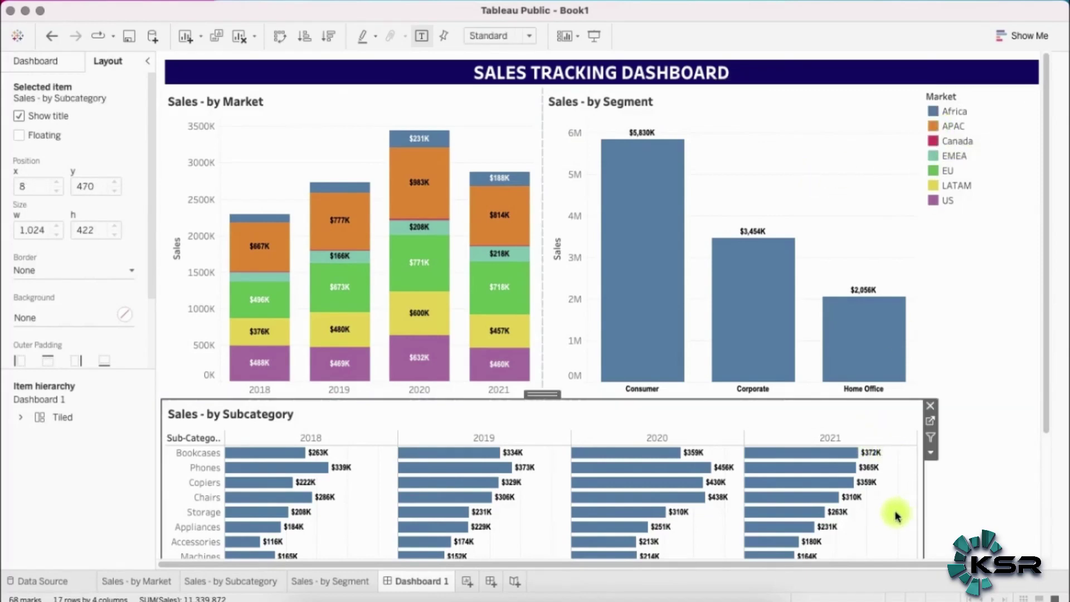
pyautogui.click(931, 436)
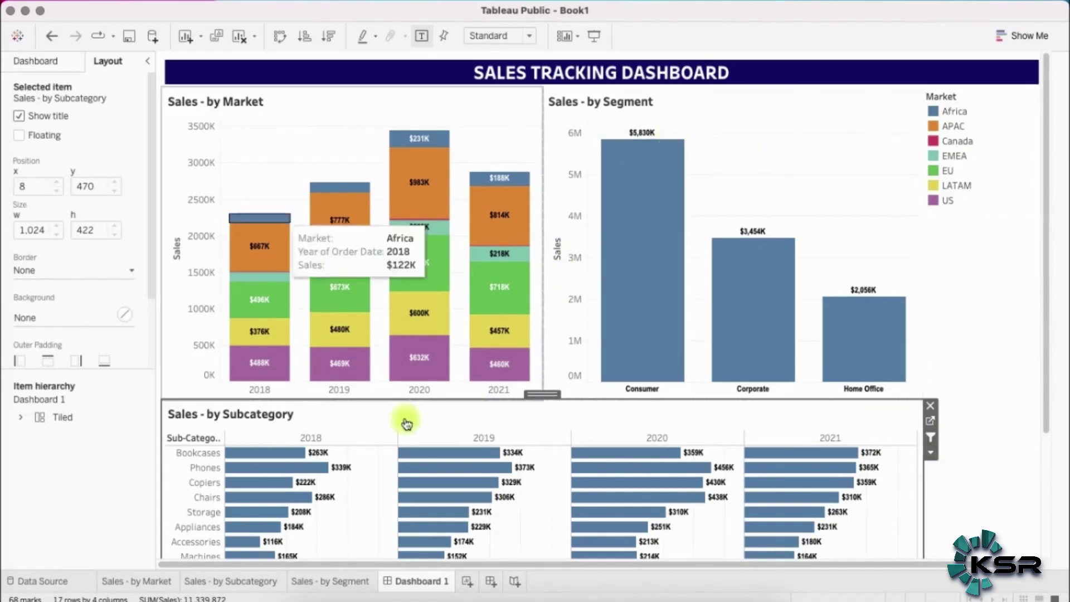
# Add a thin dotted border in the saved dark navy blue to the Sales - by Market and Sales - by Segment charts.
pyautogui.click(742, 192)
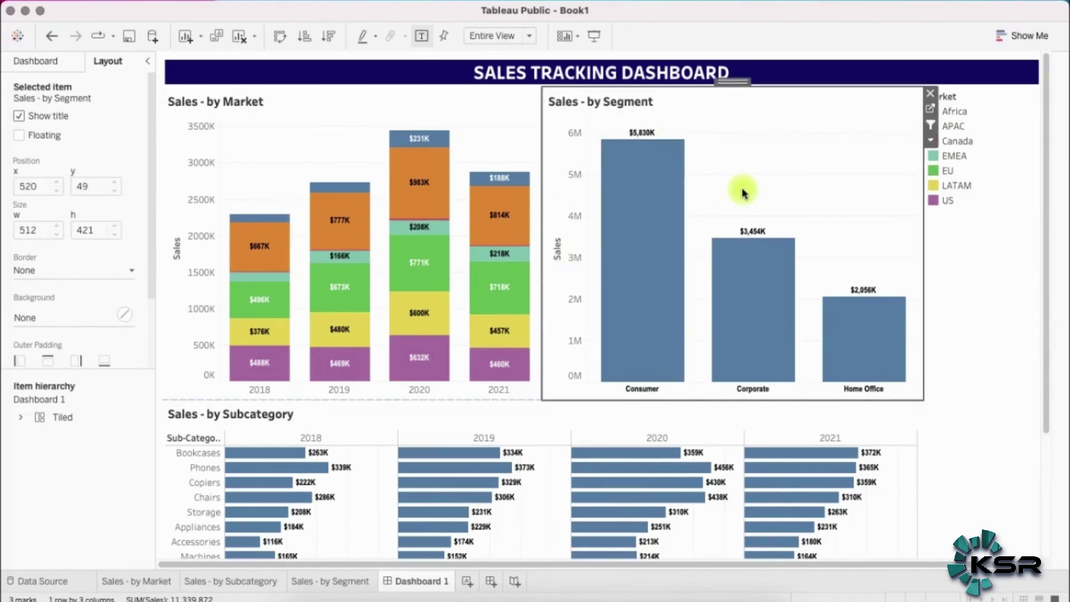
pyautogui.click(291, 137)
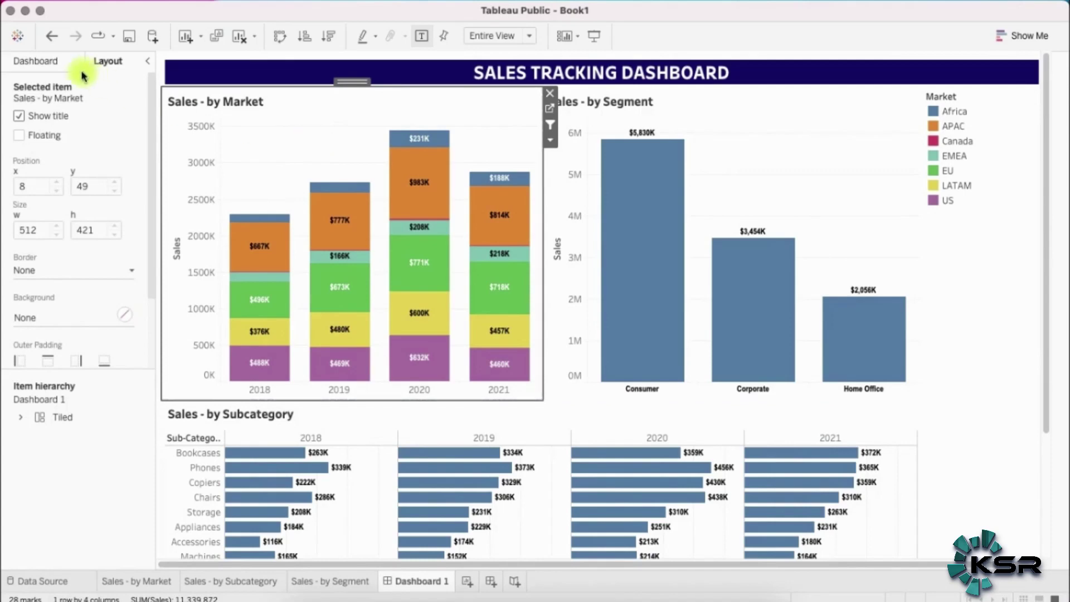
pyautogui.click(39, 271)
pyautogui.click(85, 358)
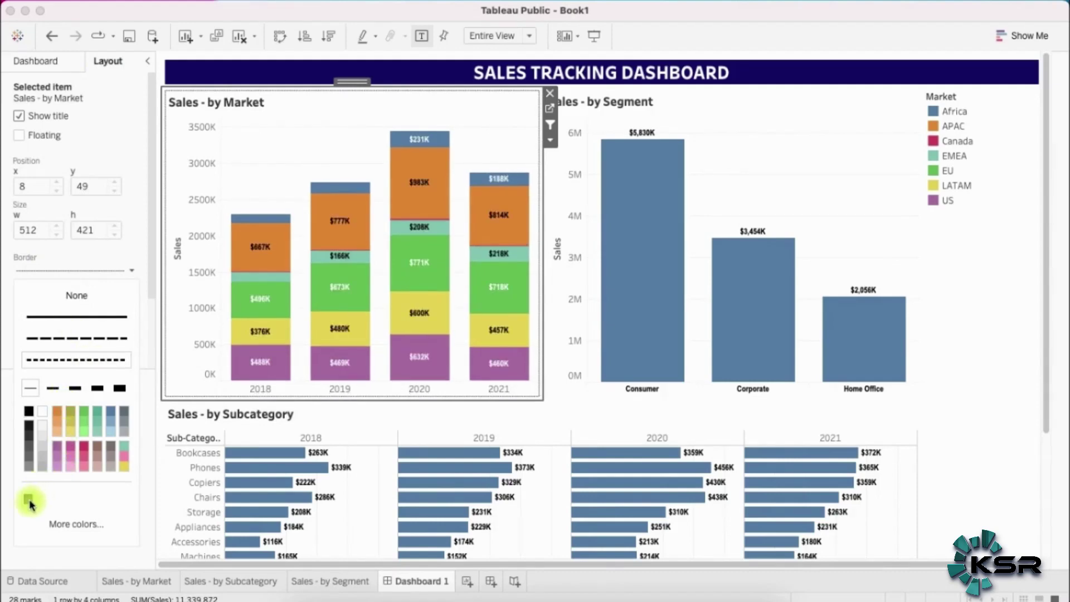
pyautogui.click(803, 191)
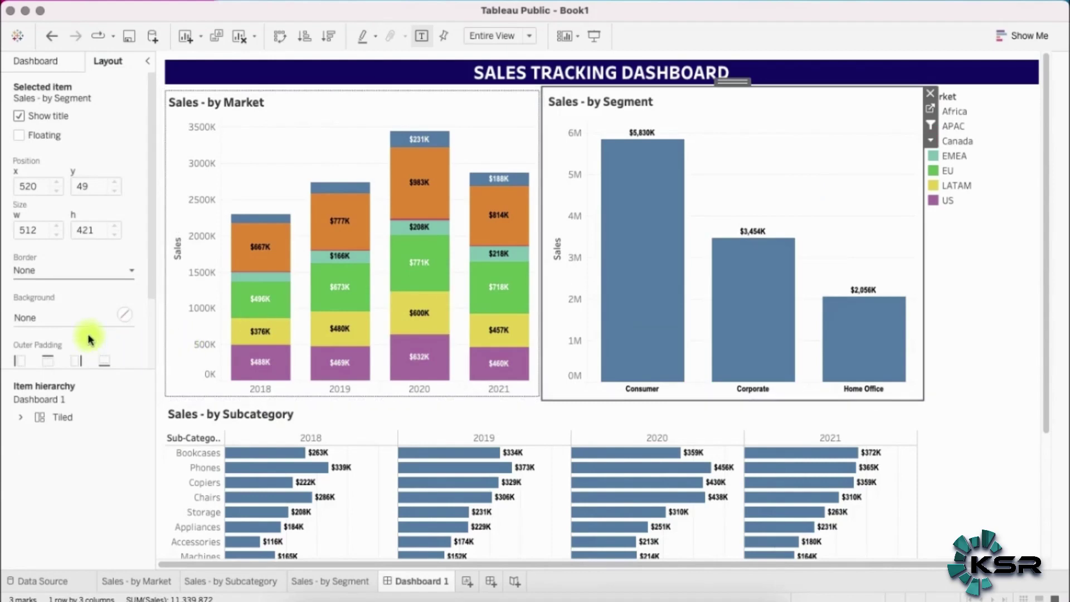
pyautogui.click(67, 270)
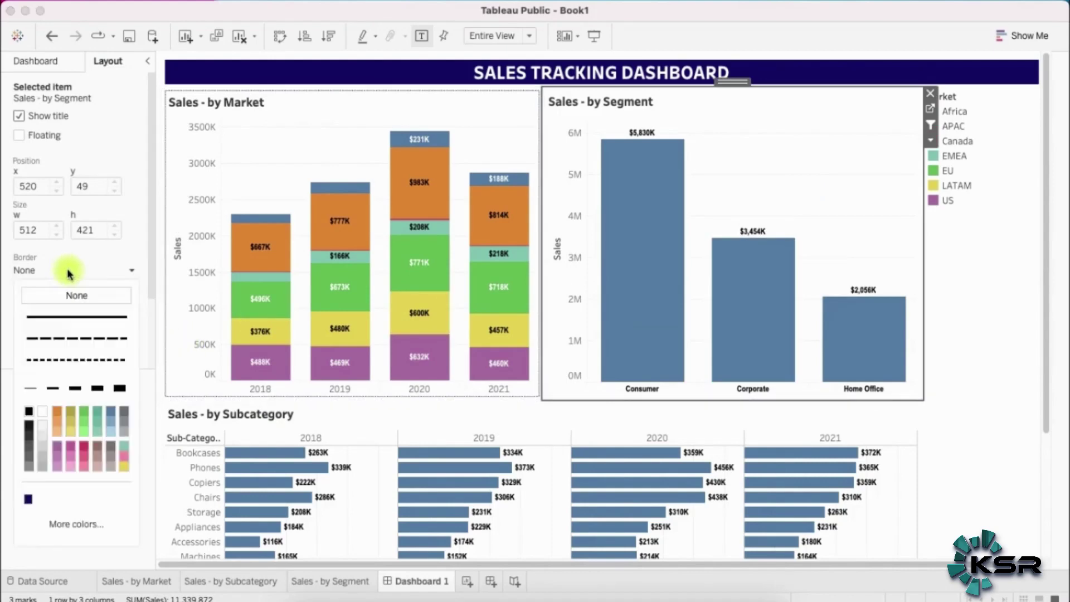
pyautogui.click(77, 359)
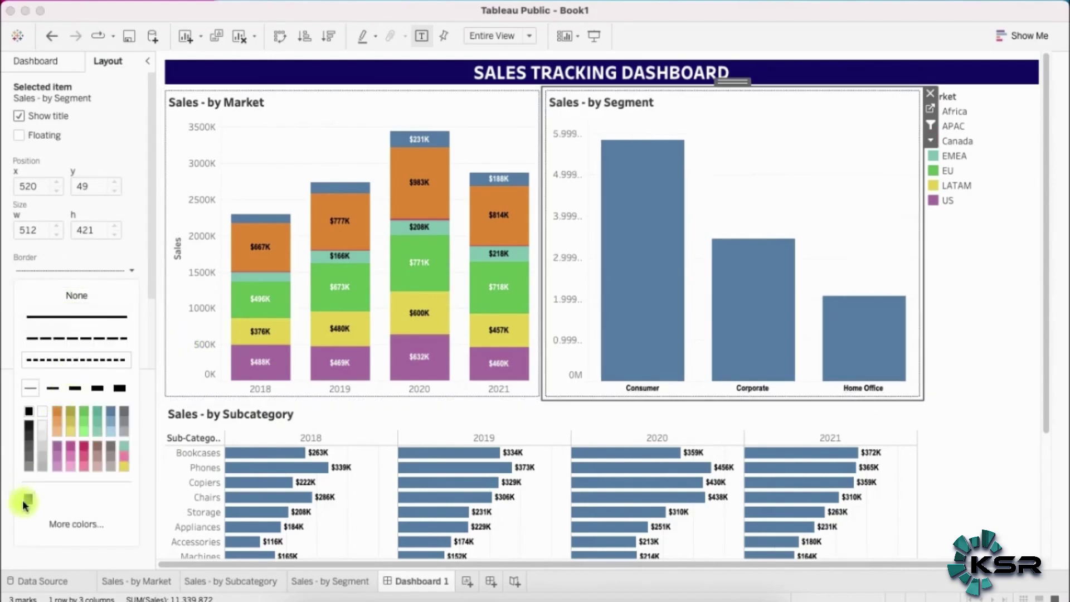
# Give the Sales - by Subcategory chart a thin dotted border in the saved dark navy blue custom colour.
pyautogui.click(899, 426)
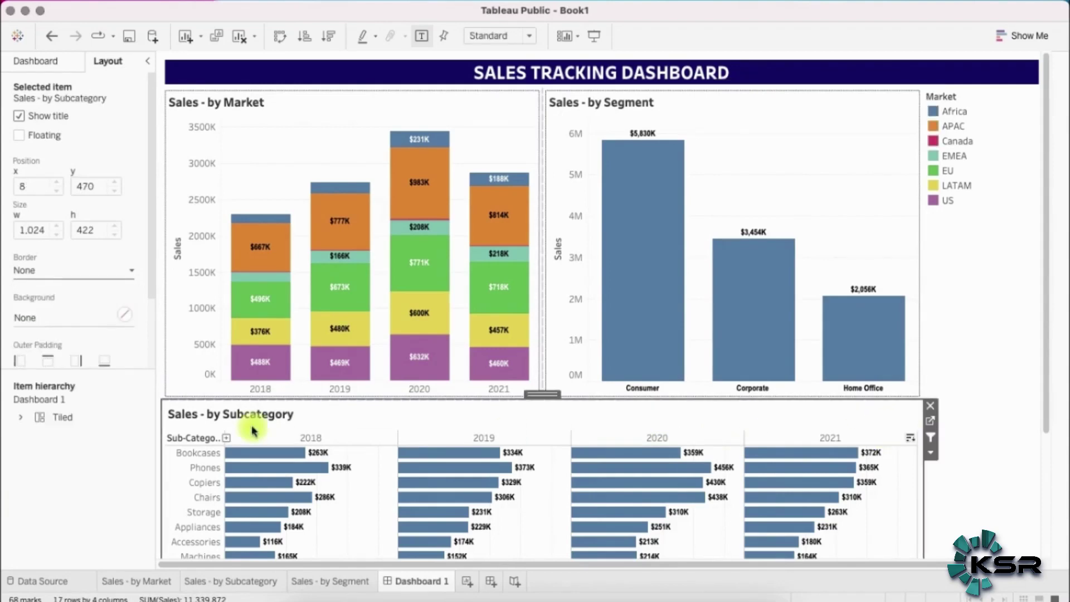
pyautogui.click(73, 272)
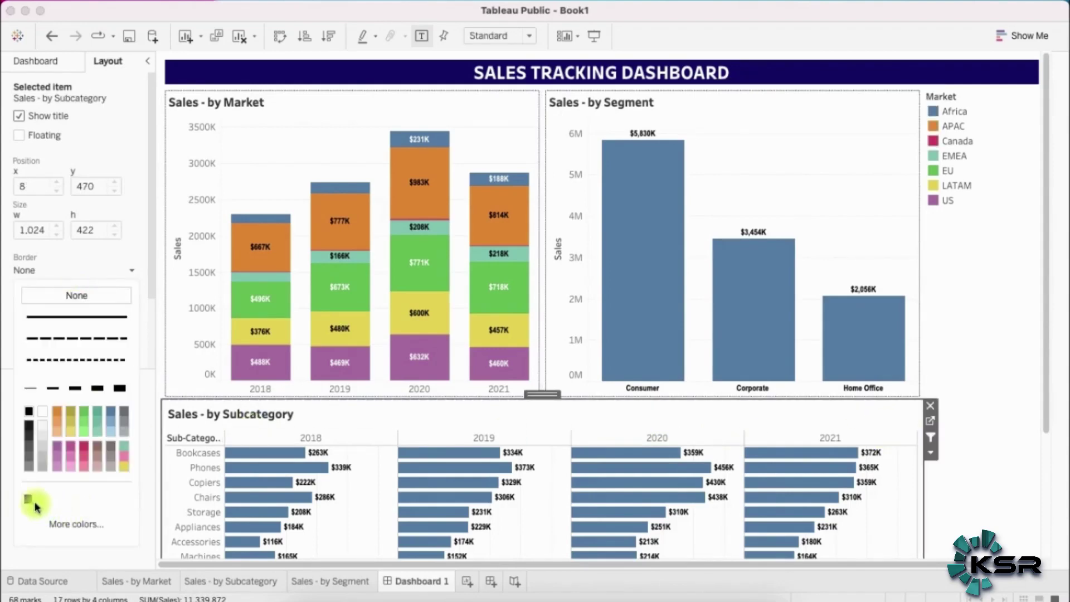
pyautogui.click(32, 501)
pyautogui.click(81, 360)
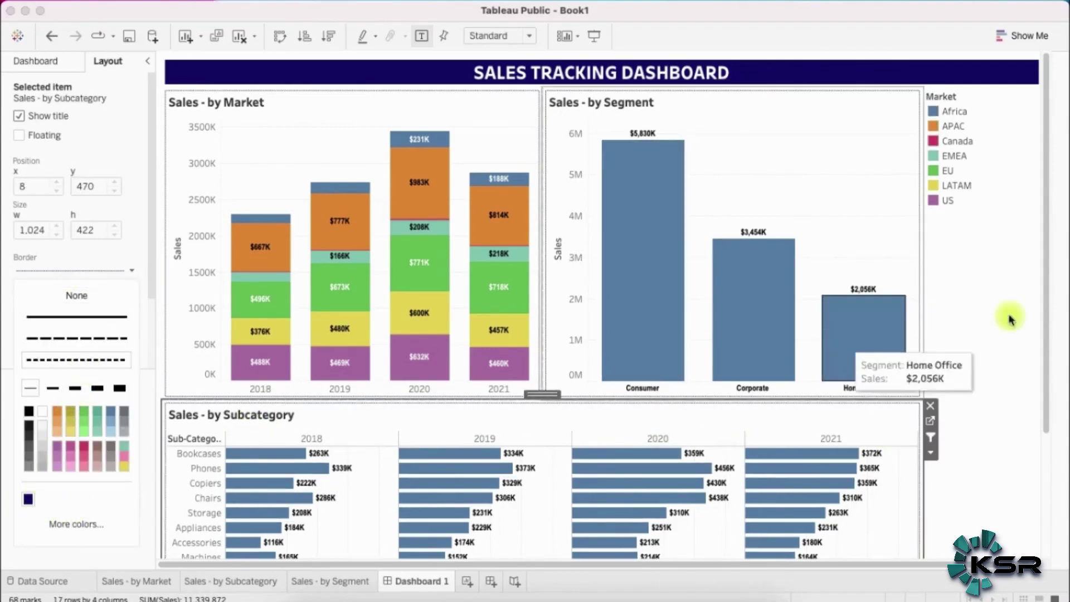